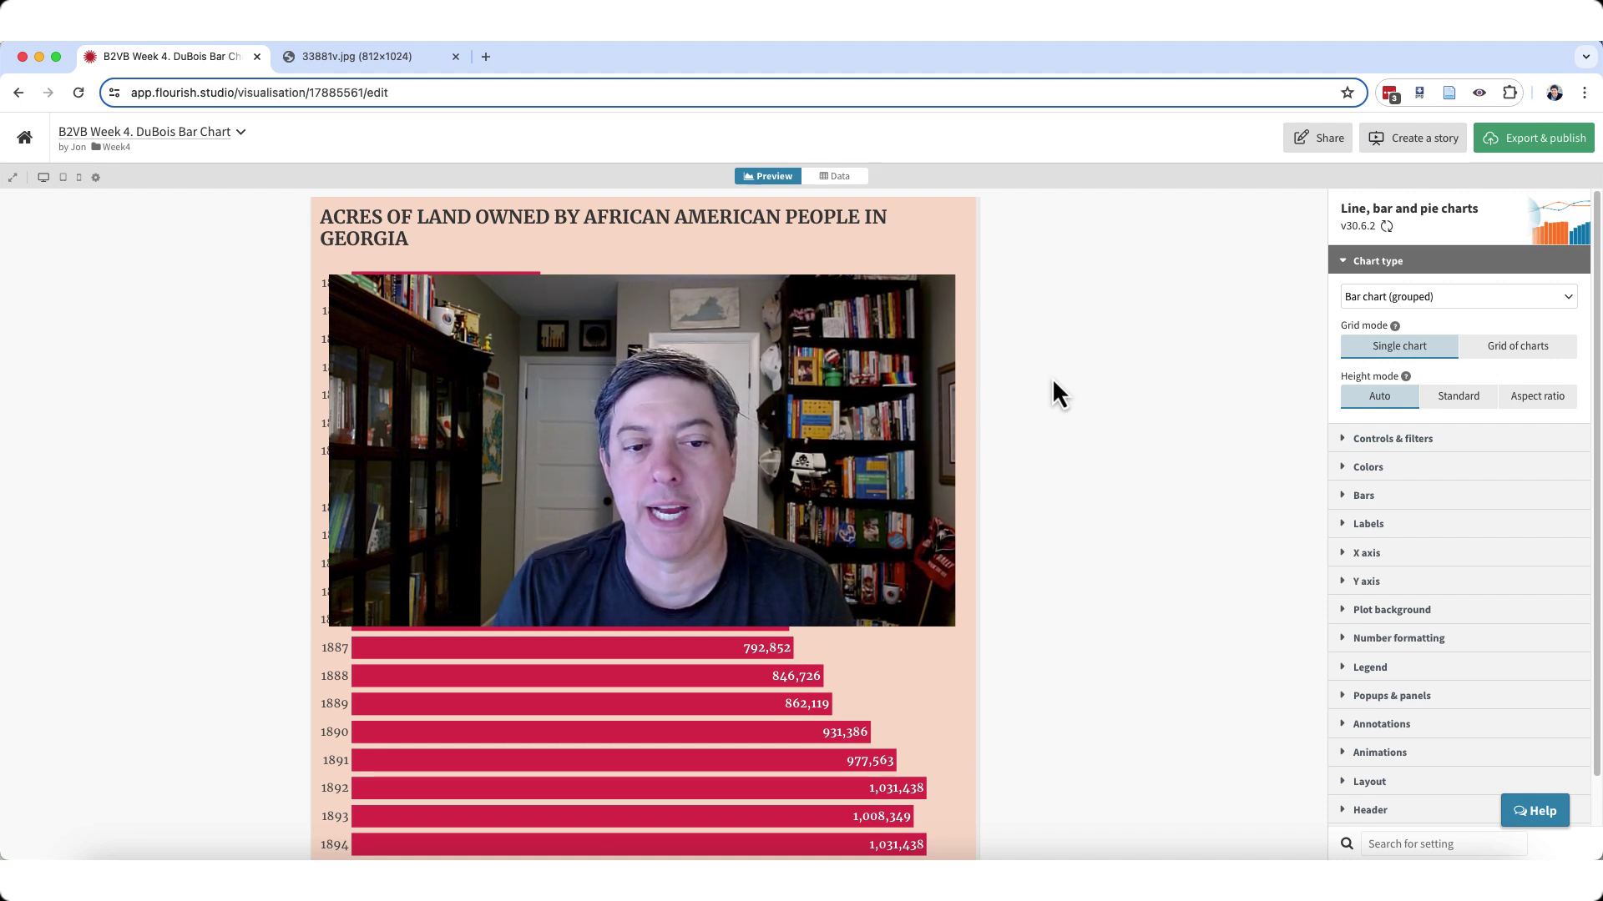
View the Library of Congress image 33881v.jpg of Du Bois's Georgia land chart for reference.
left_click(392, 61)
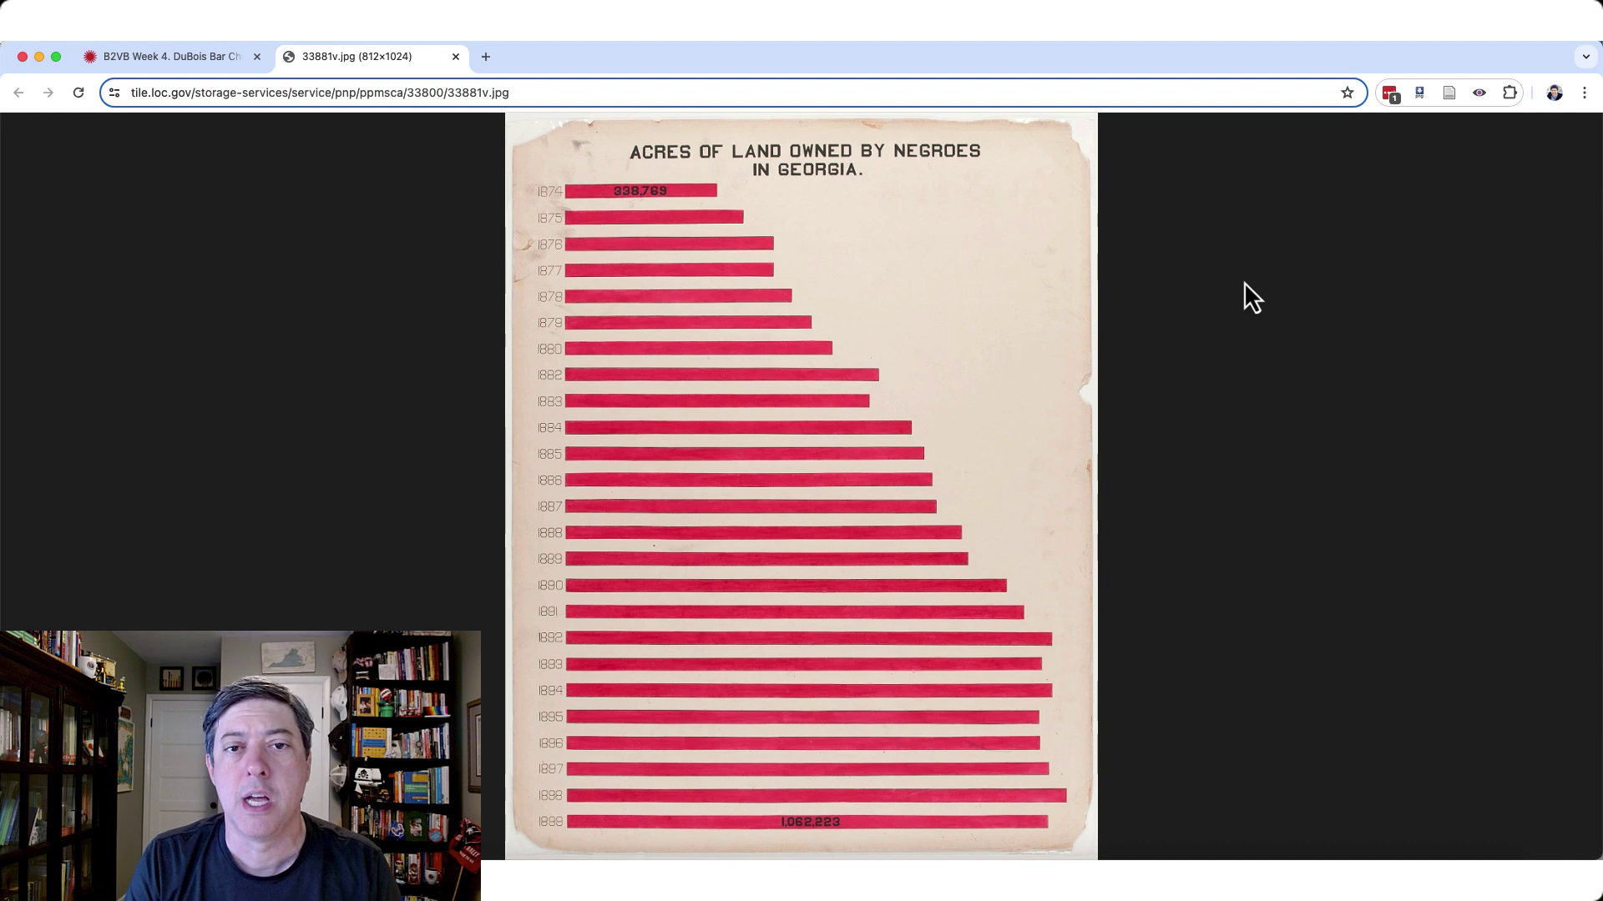
Switch back to the finished 'B2VB Week 4 DuBois Bar Chart' in the Flourish editor.
left_click(149, 64)
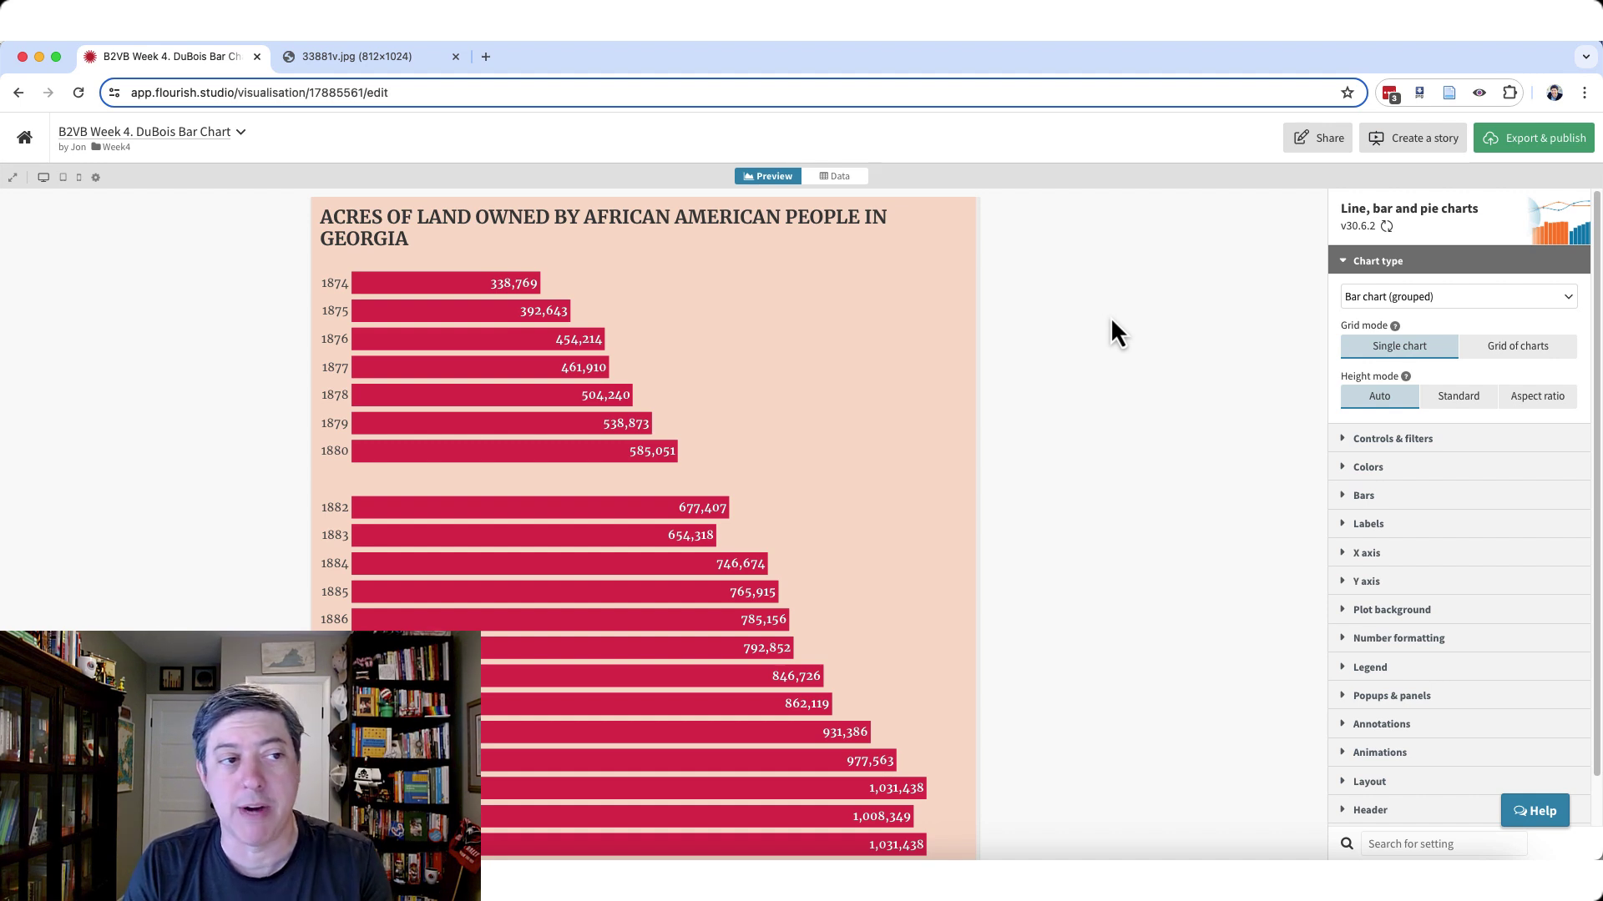
Open the Week4 folder in a new tab and start a new visualization from the Bar chart template.
right_click(118, 148)
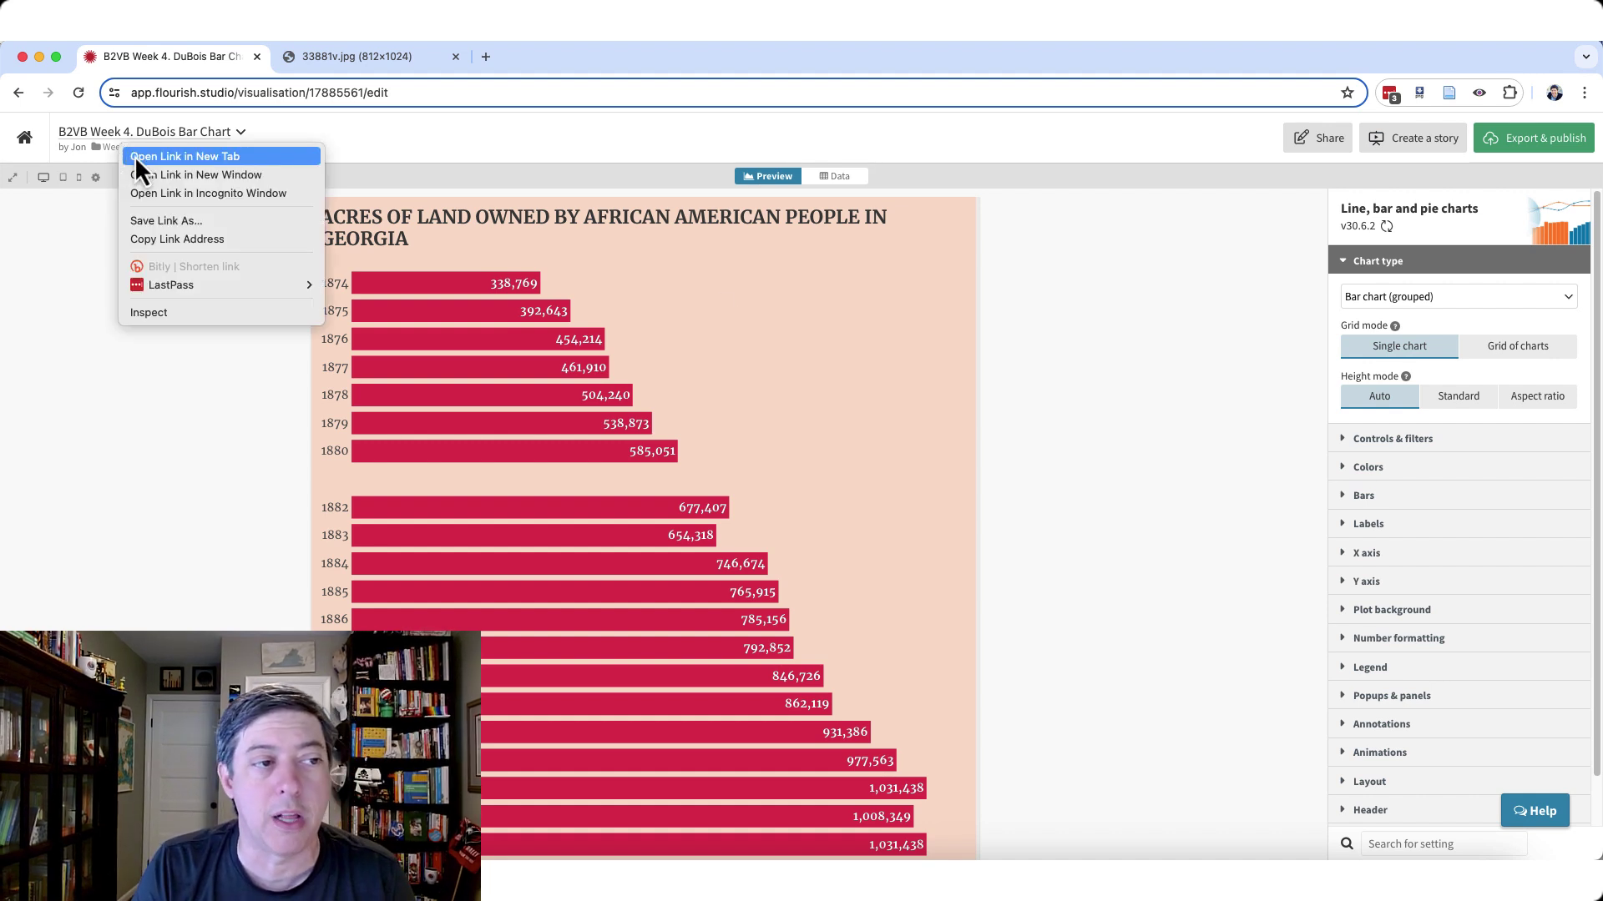
left_click(137, 157)
left_click(341, 58)
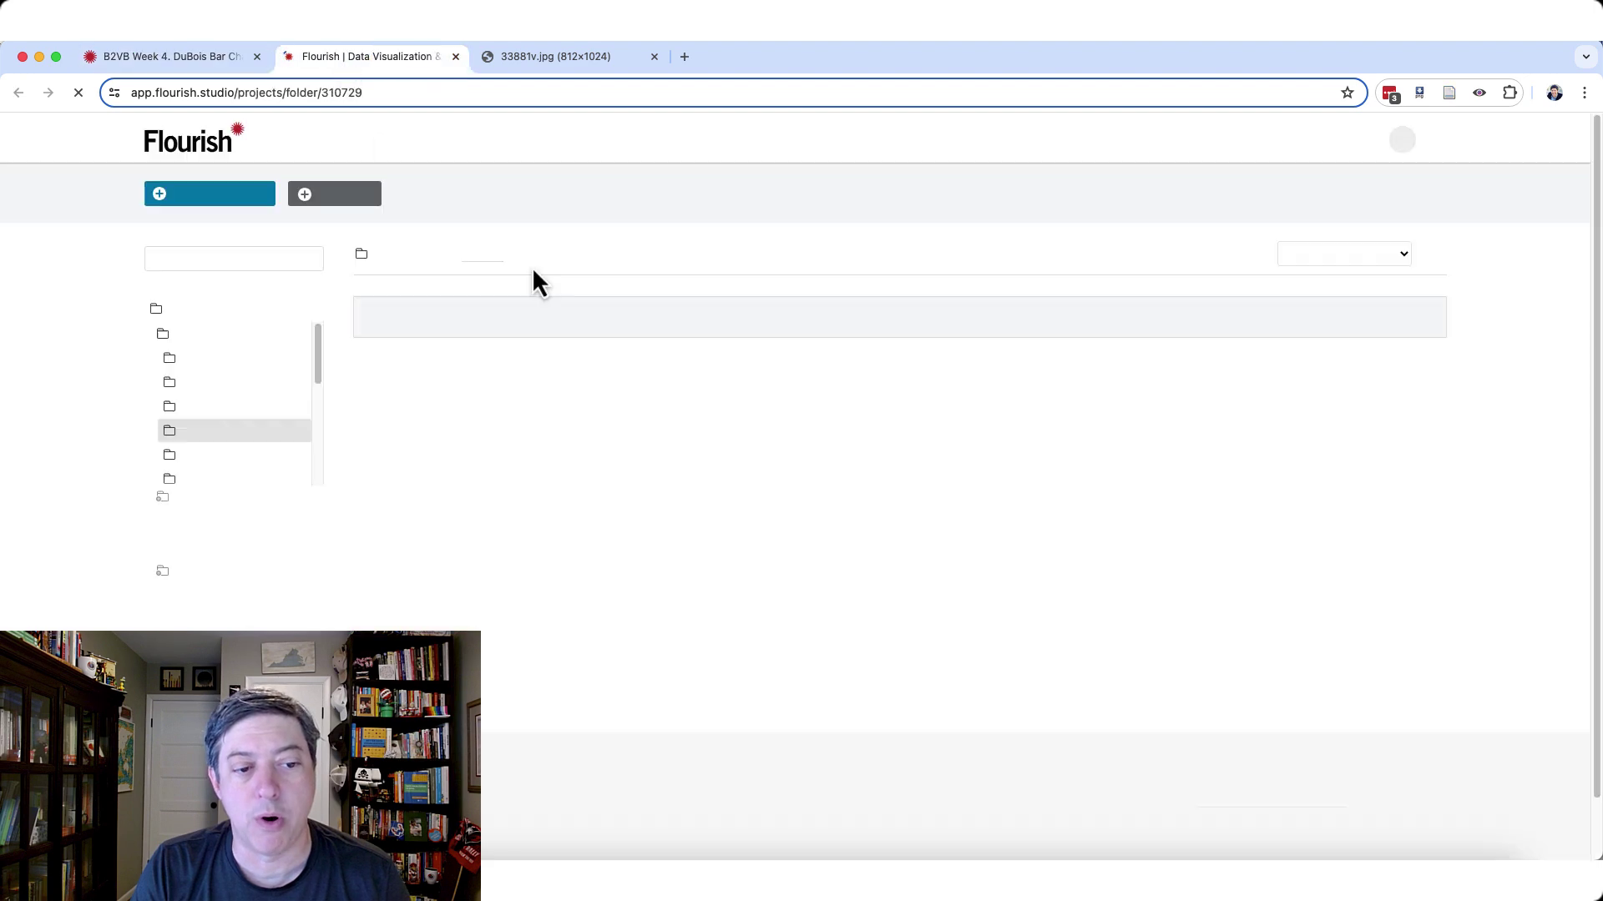
left_click(207, 199)
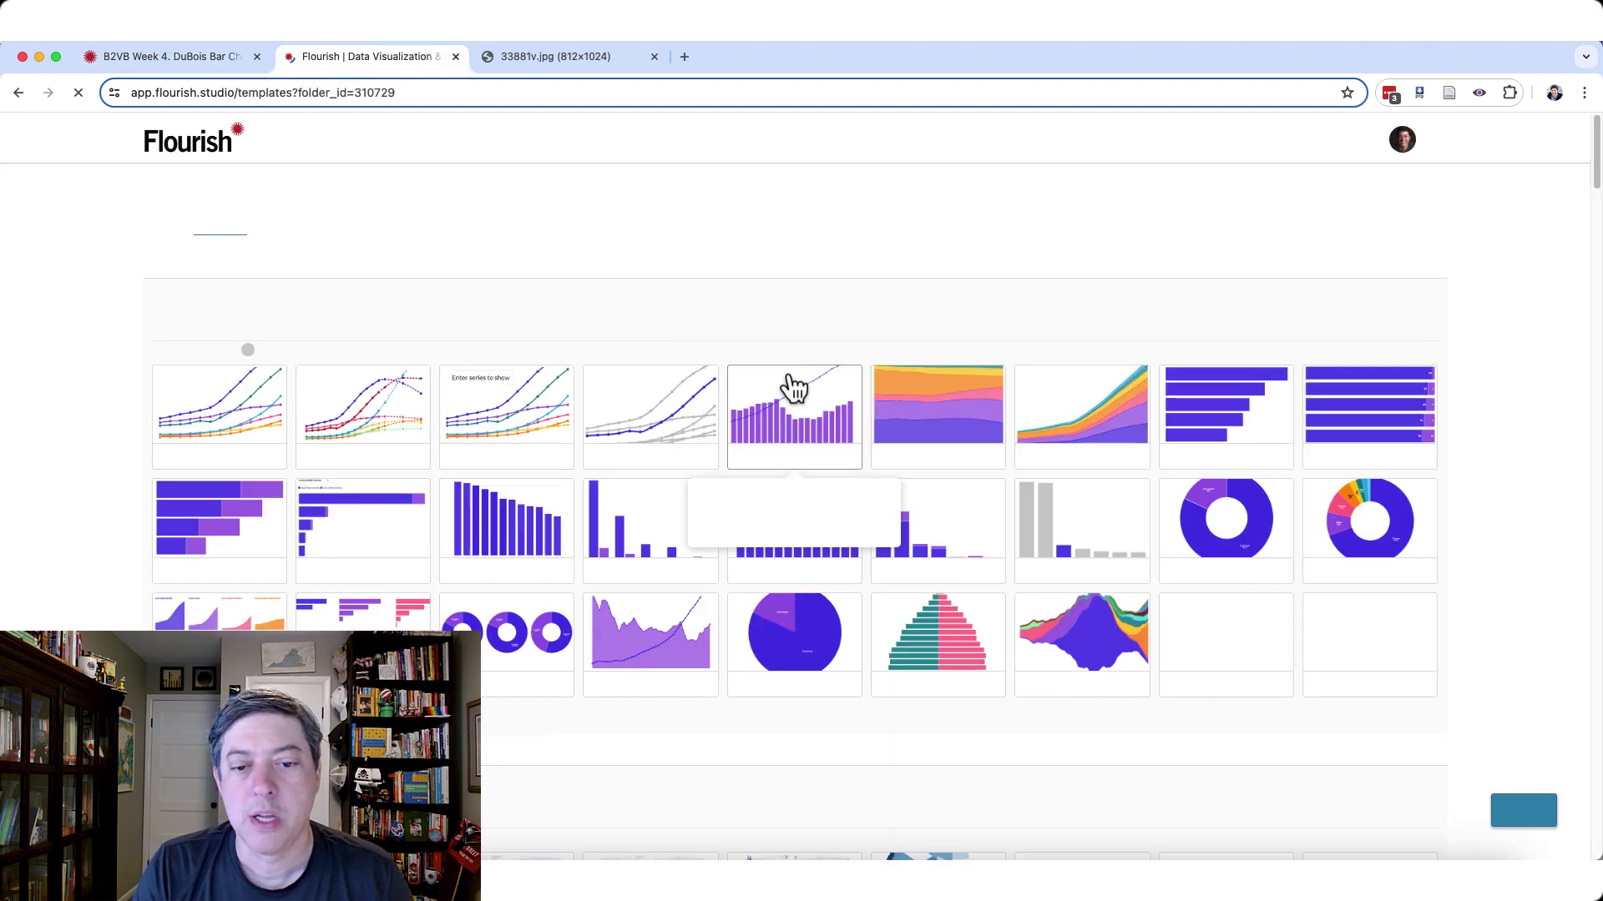
left_click(1223, 412)
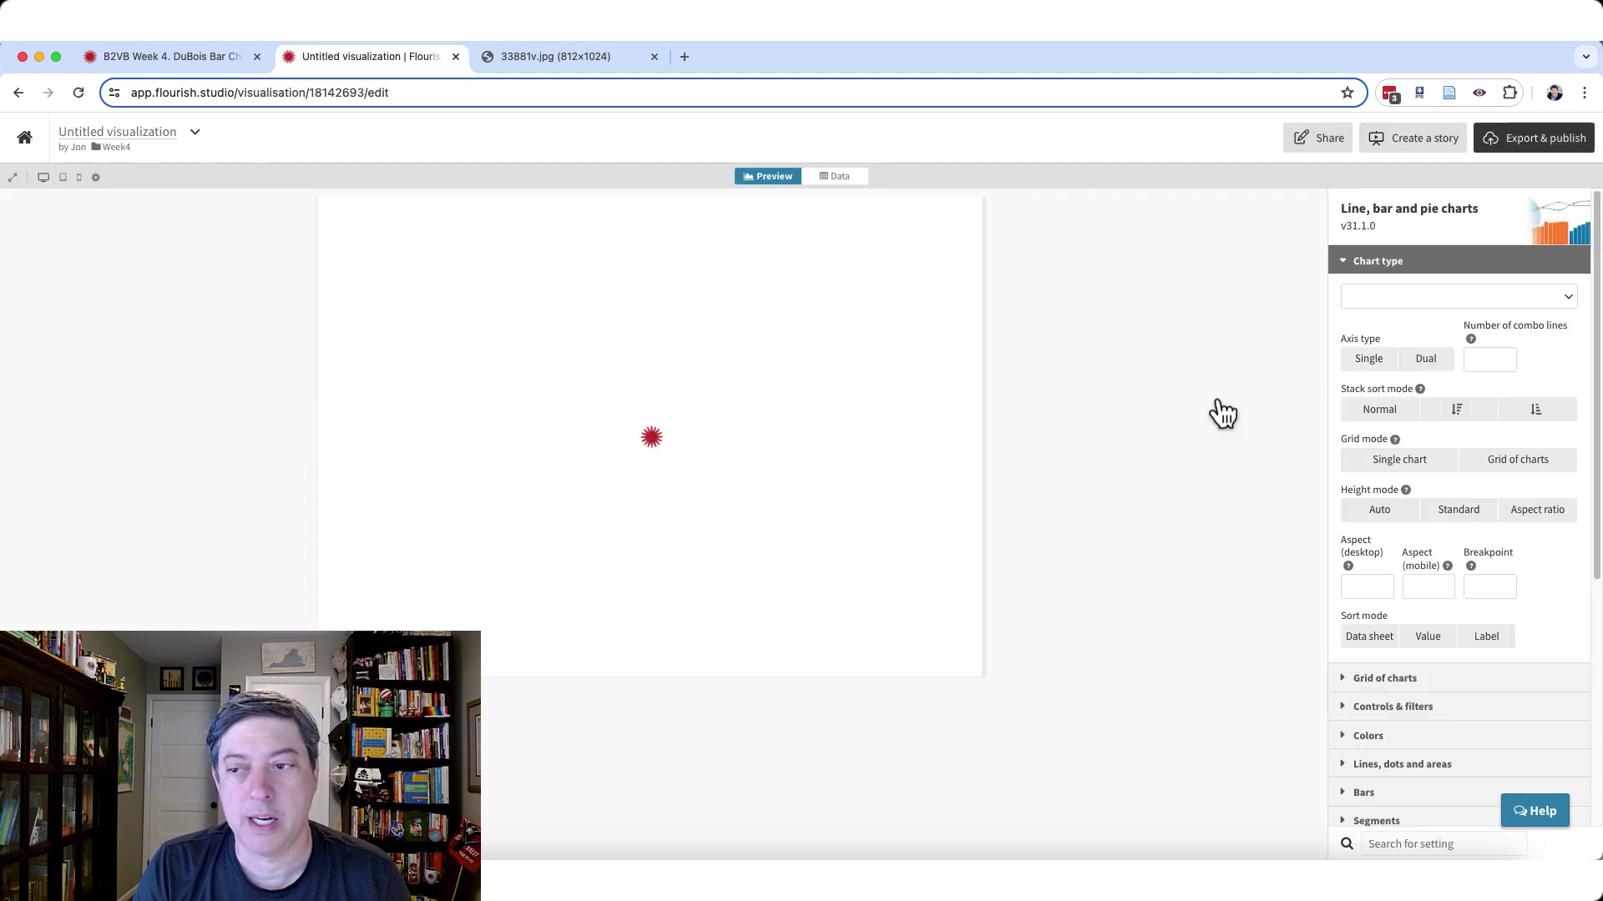
Import Week4.DuBois Data.xlsx, with 26 rows of Year and Acres_Owned, as the chart's data.
left_click(856, 180)
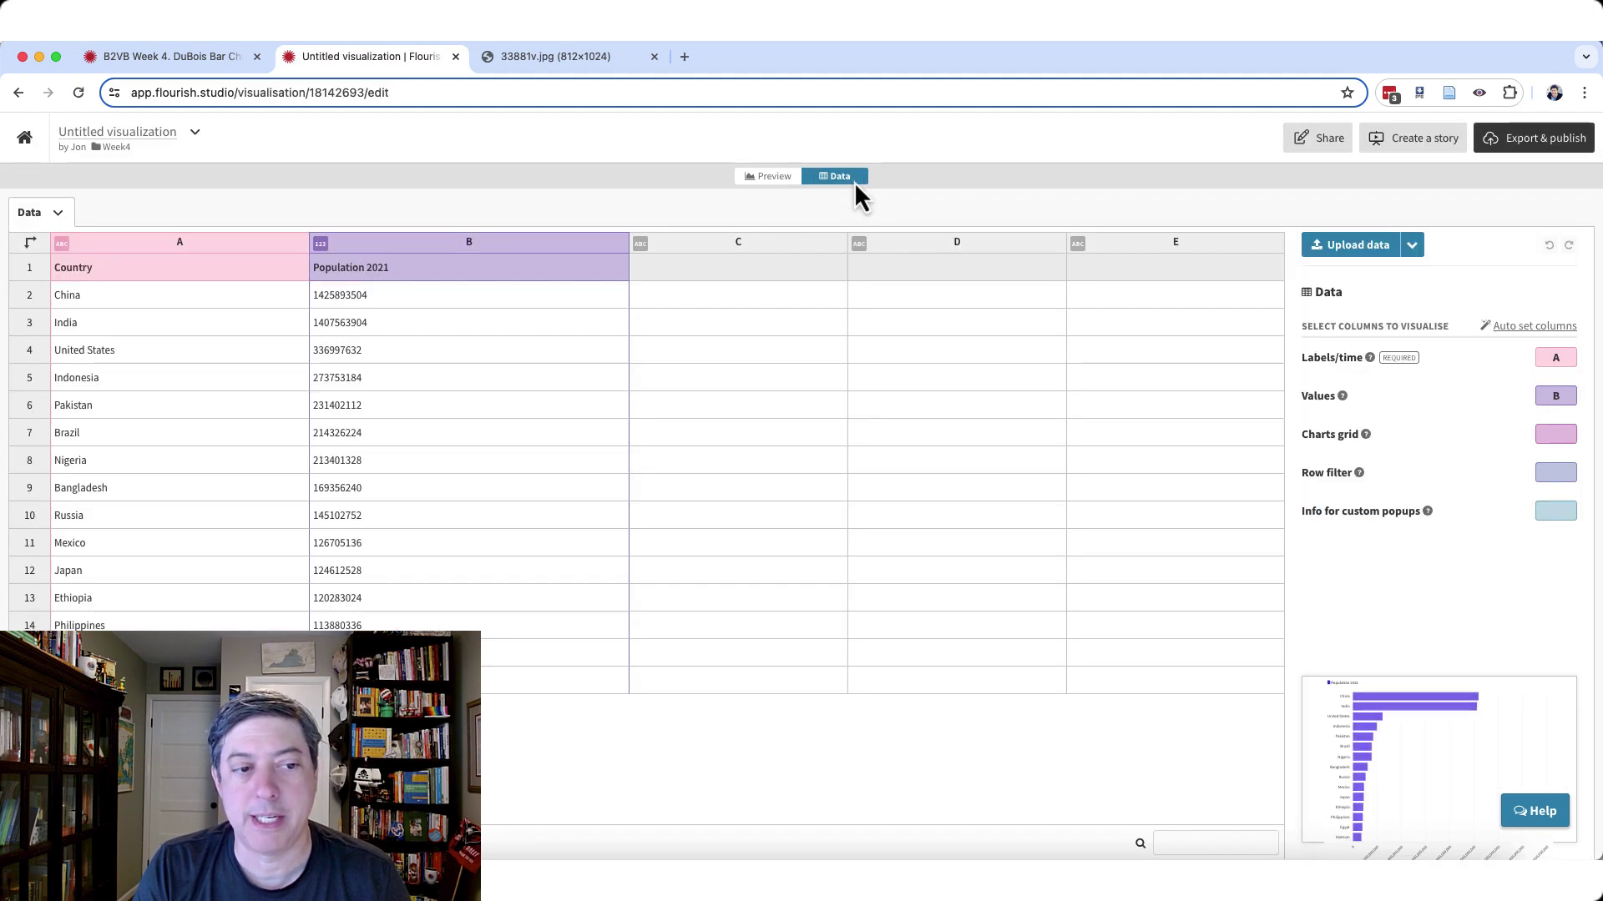
left_click(1358, 245)
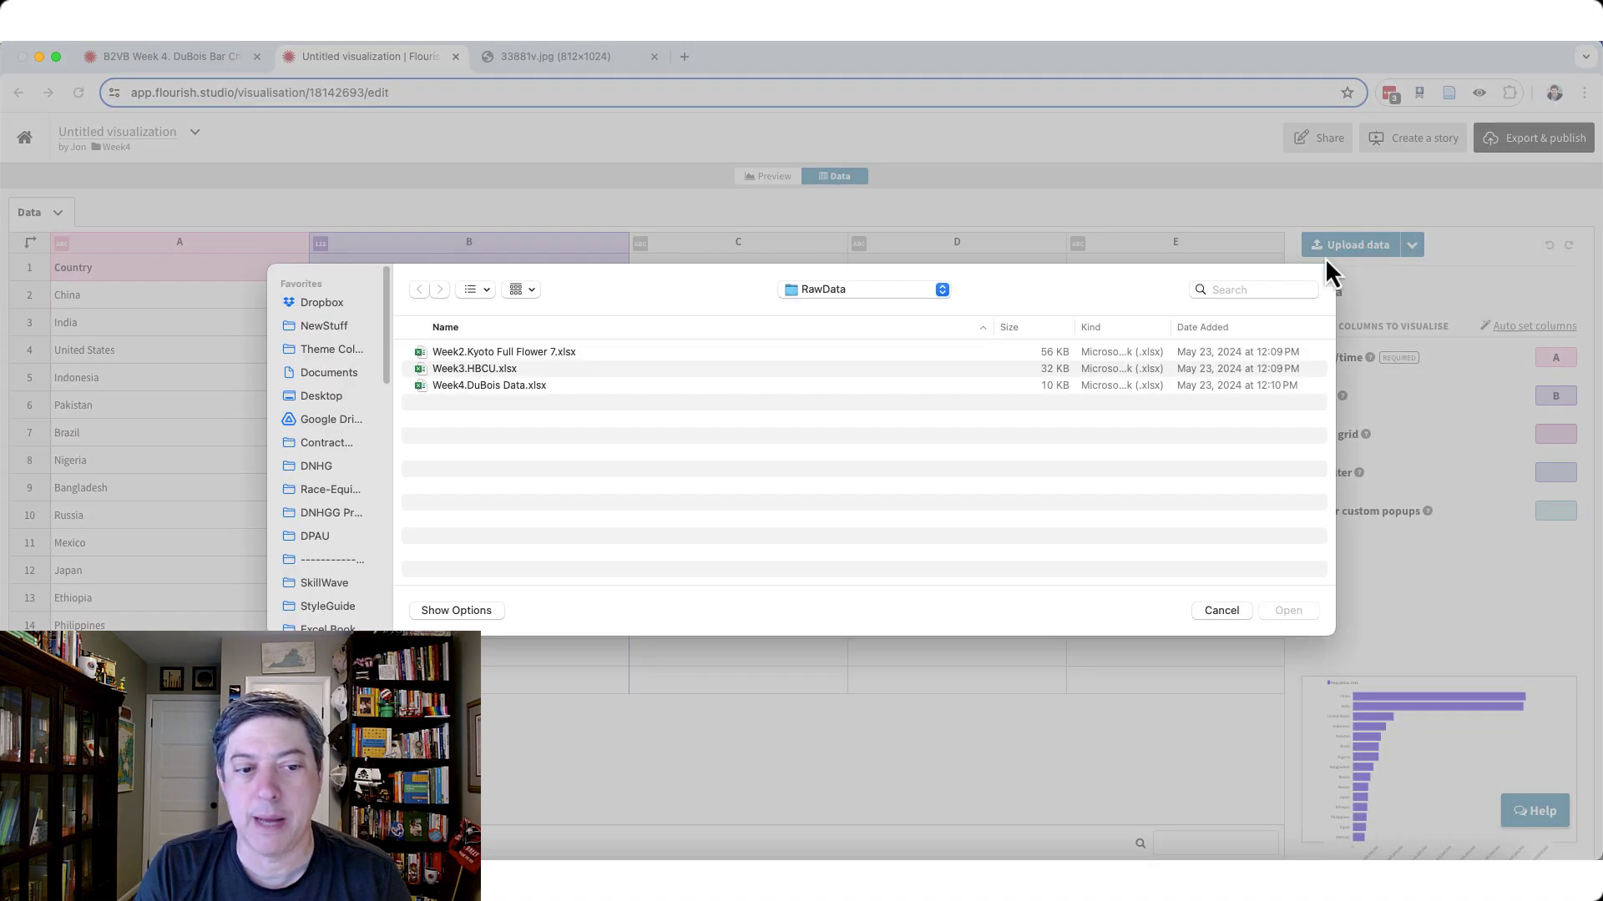
double_click(481, 387)
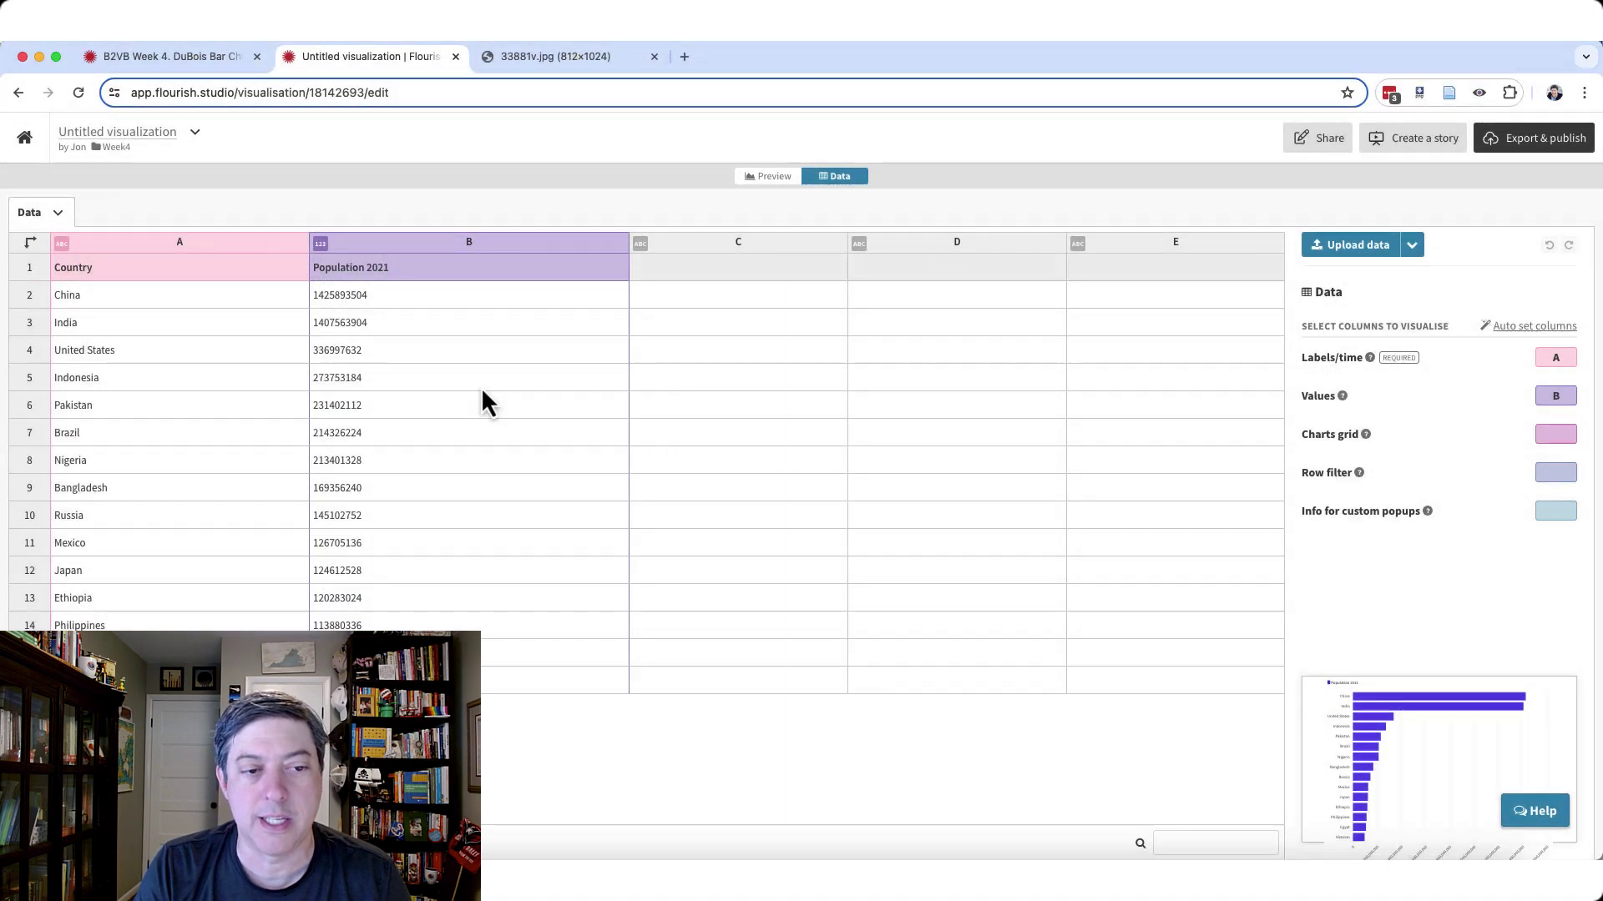
left_click(695, 559)
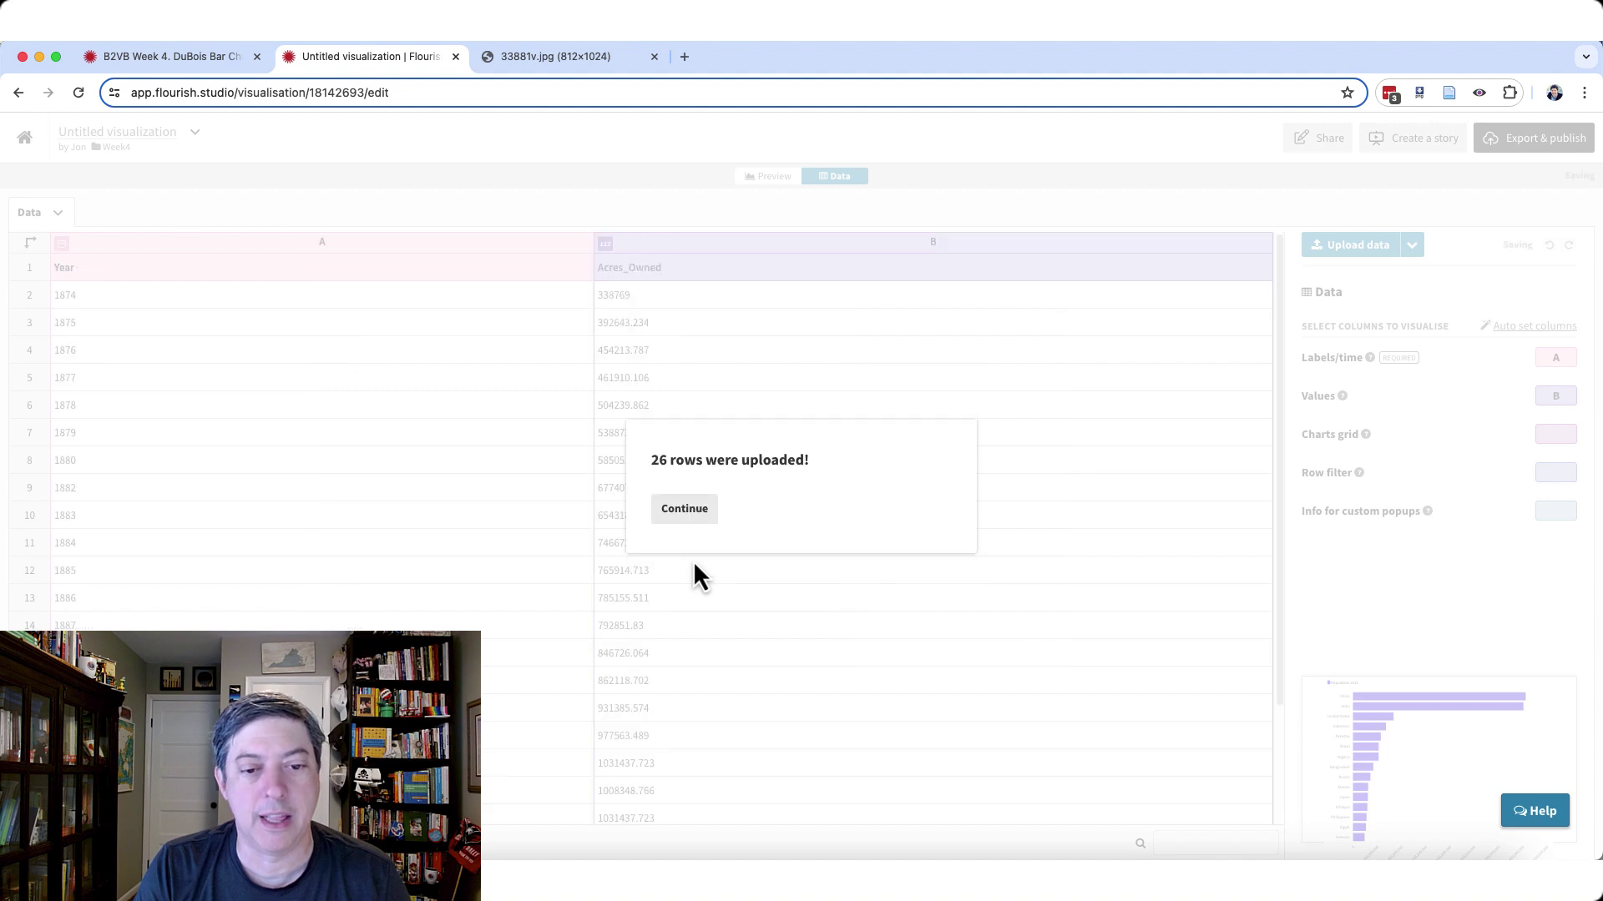
left_click(679, 513)
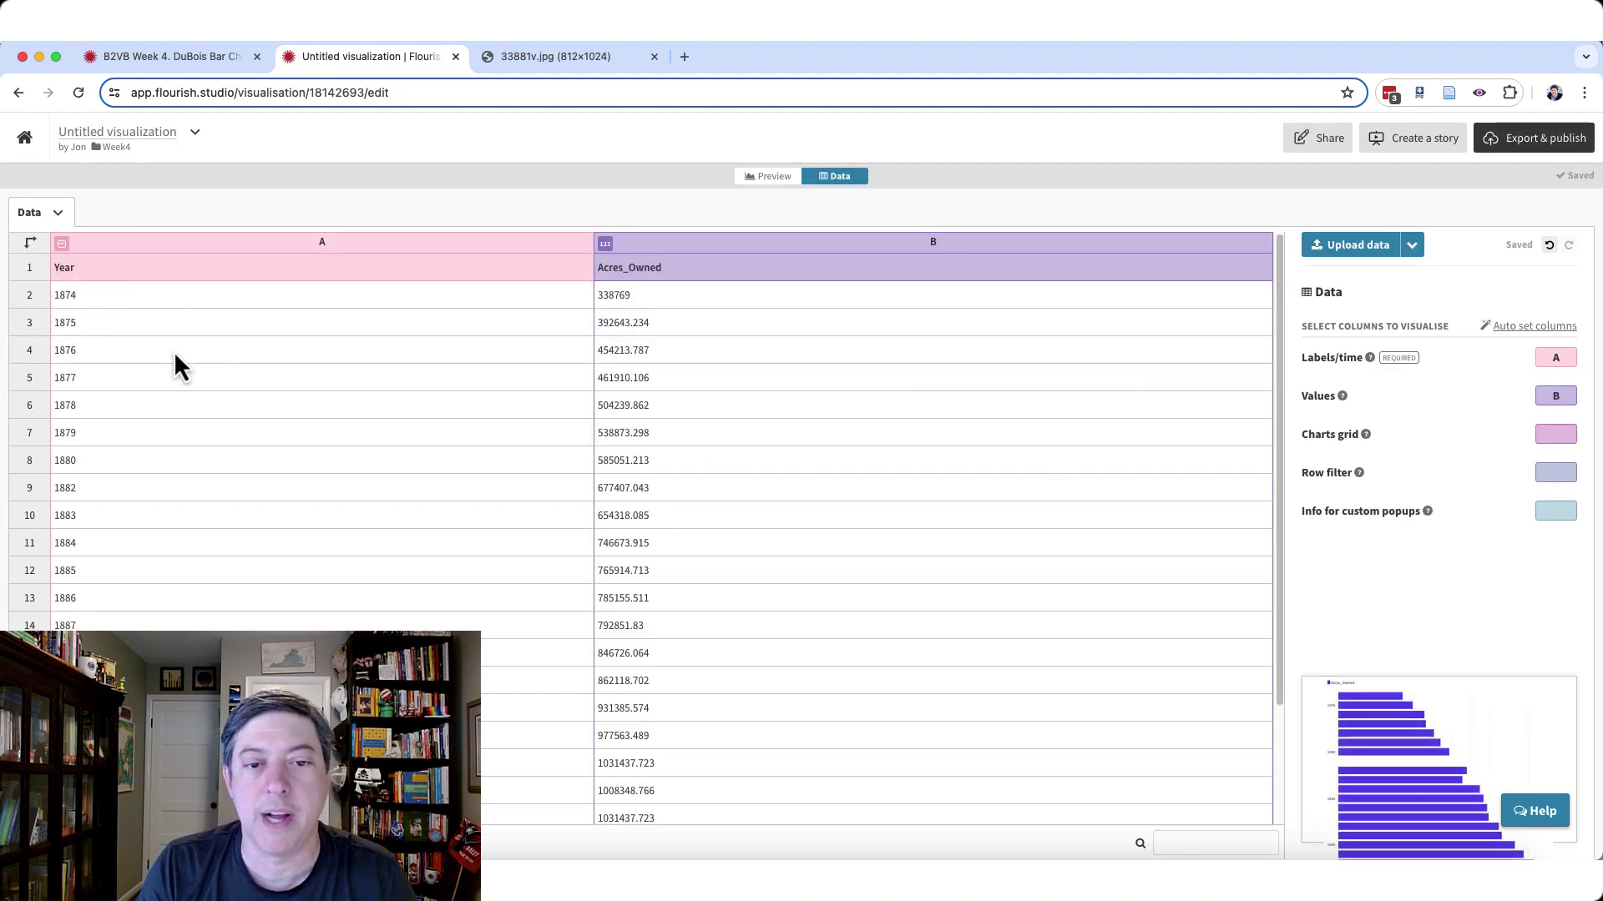
left_click(769, 175)
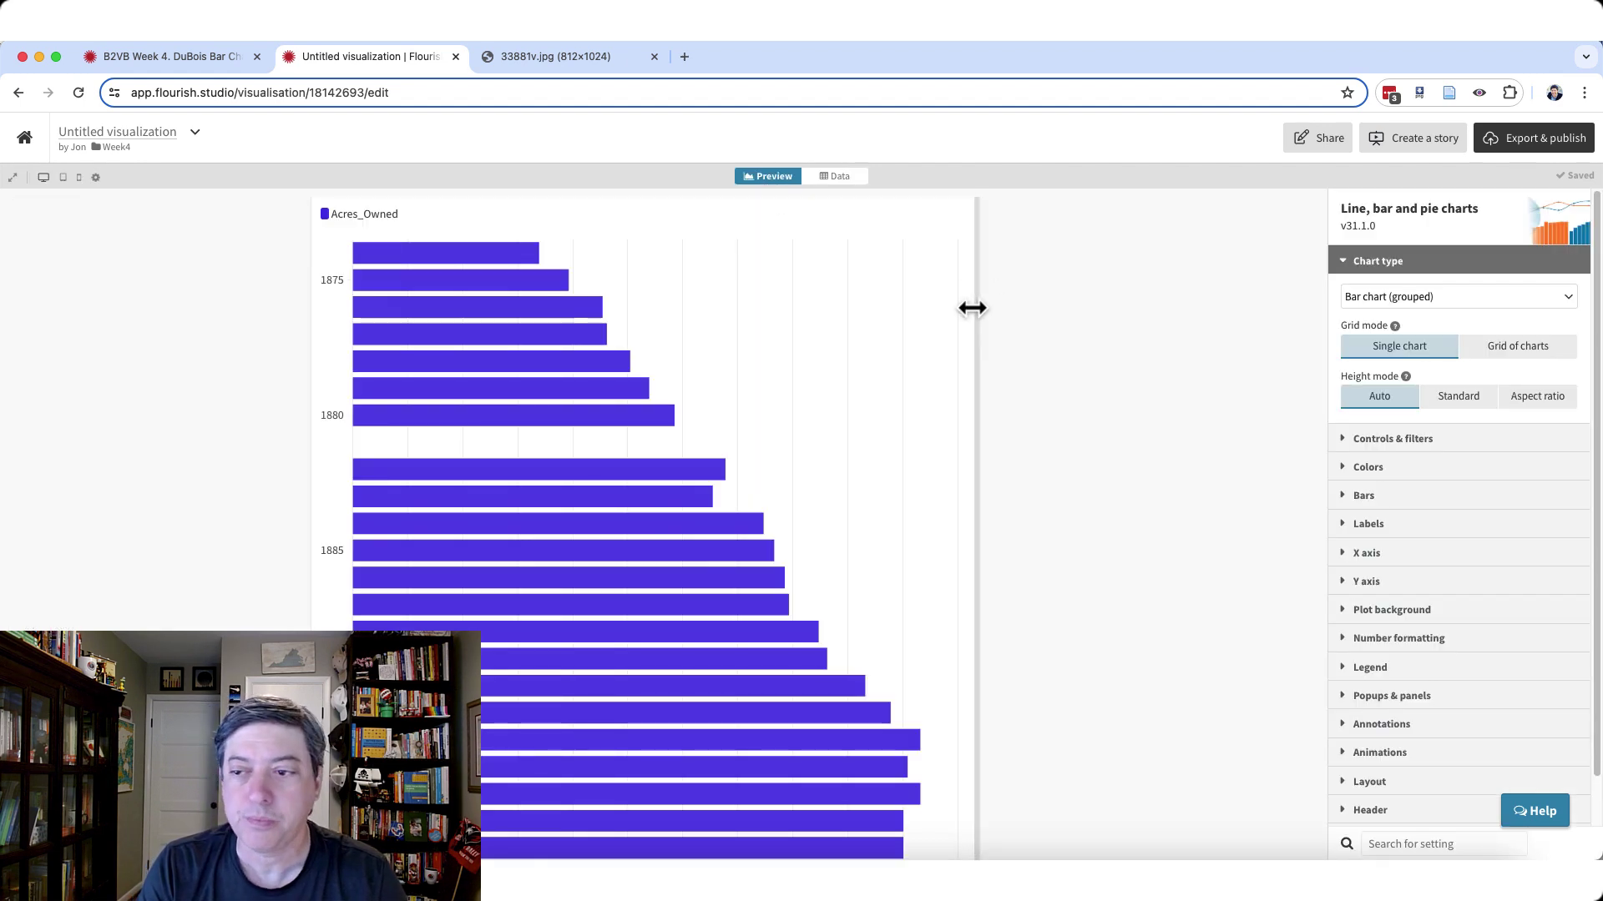
Add the custom colour override Acres_Owned:#DC143C so the bars turn crimson.
left_click(1344, 267)
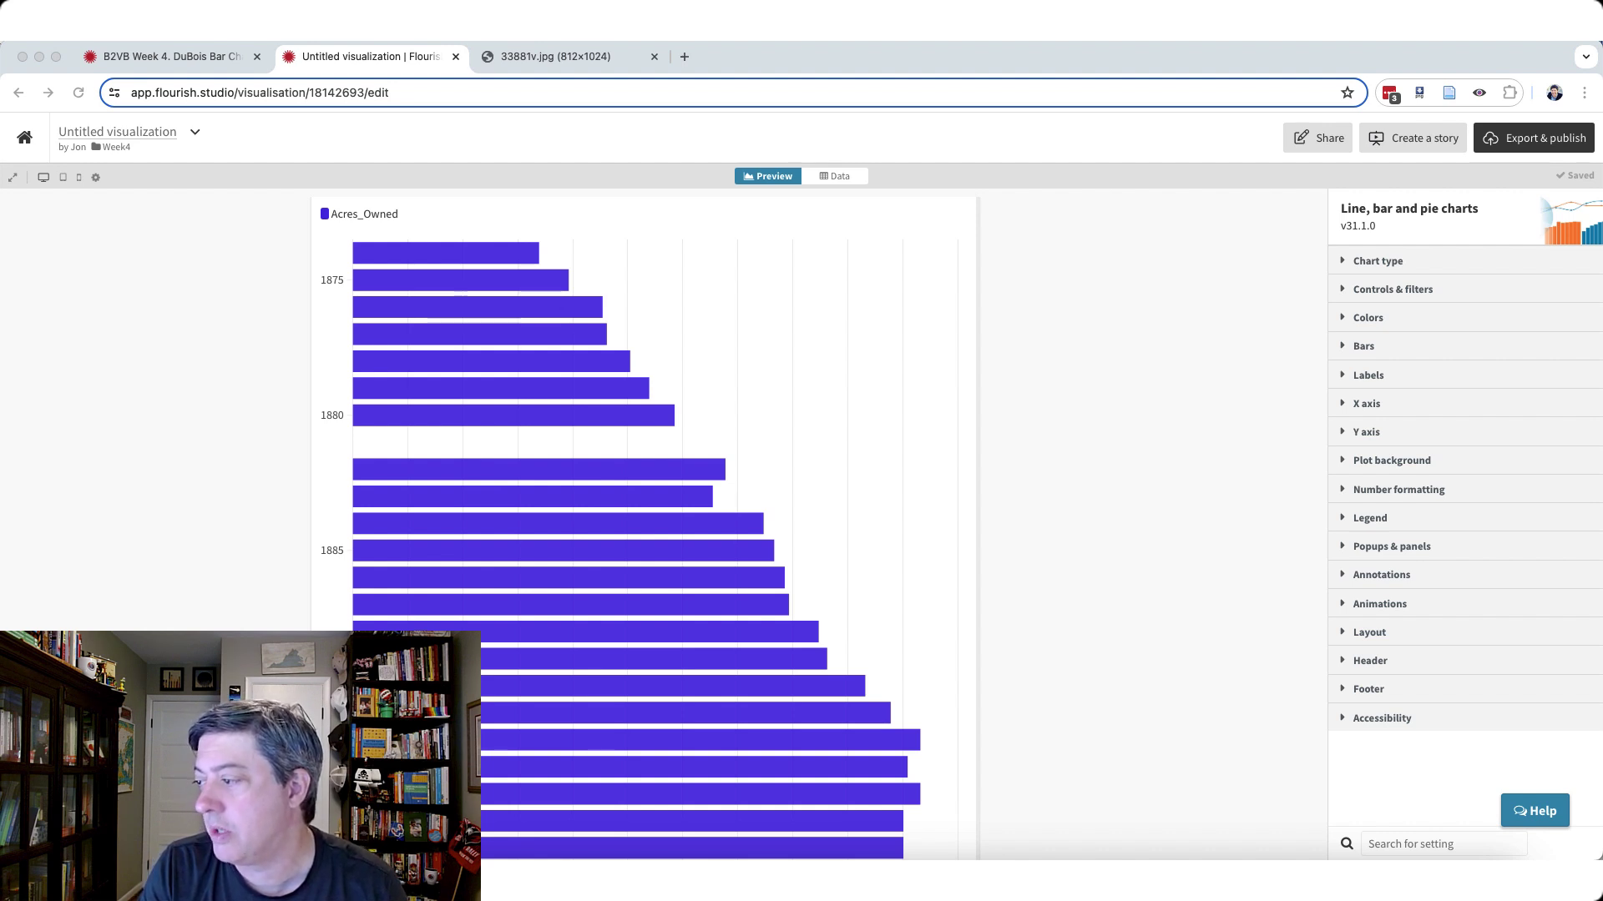
left_click(1369, 324)
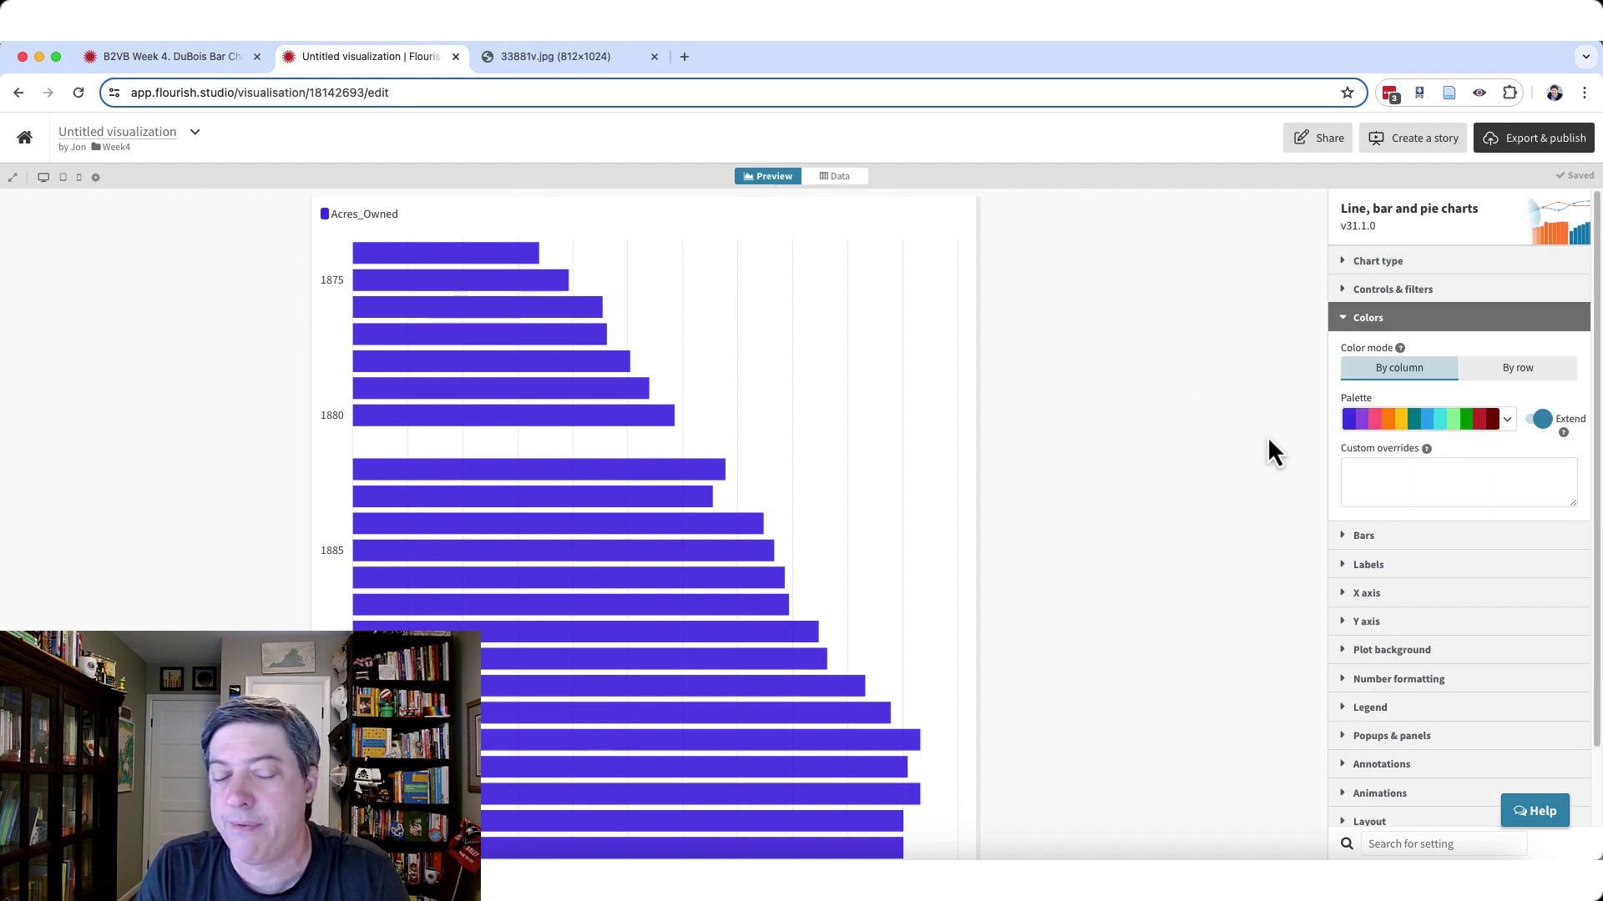
left_click(839, 181)
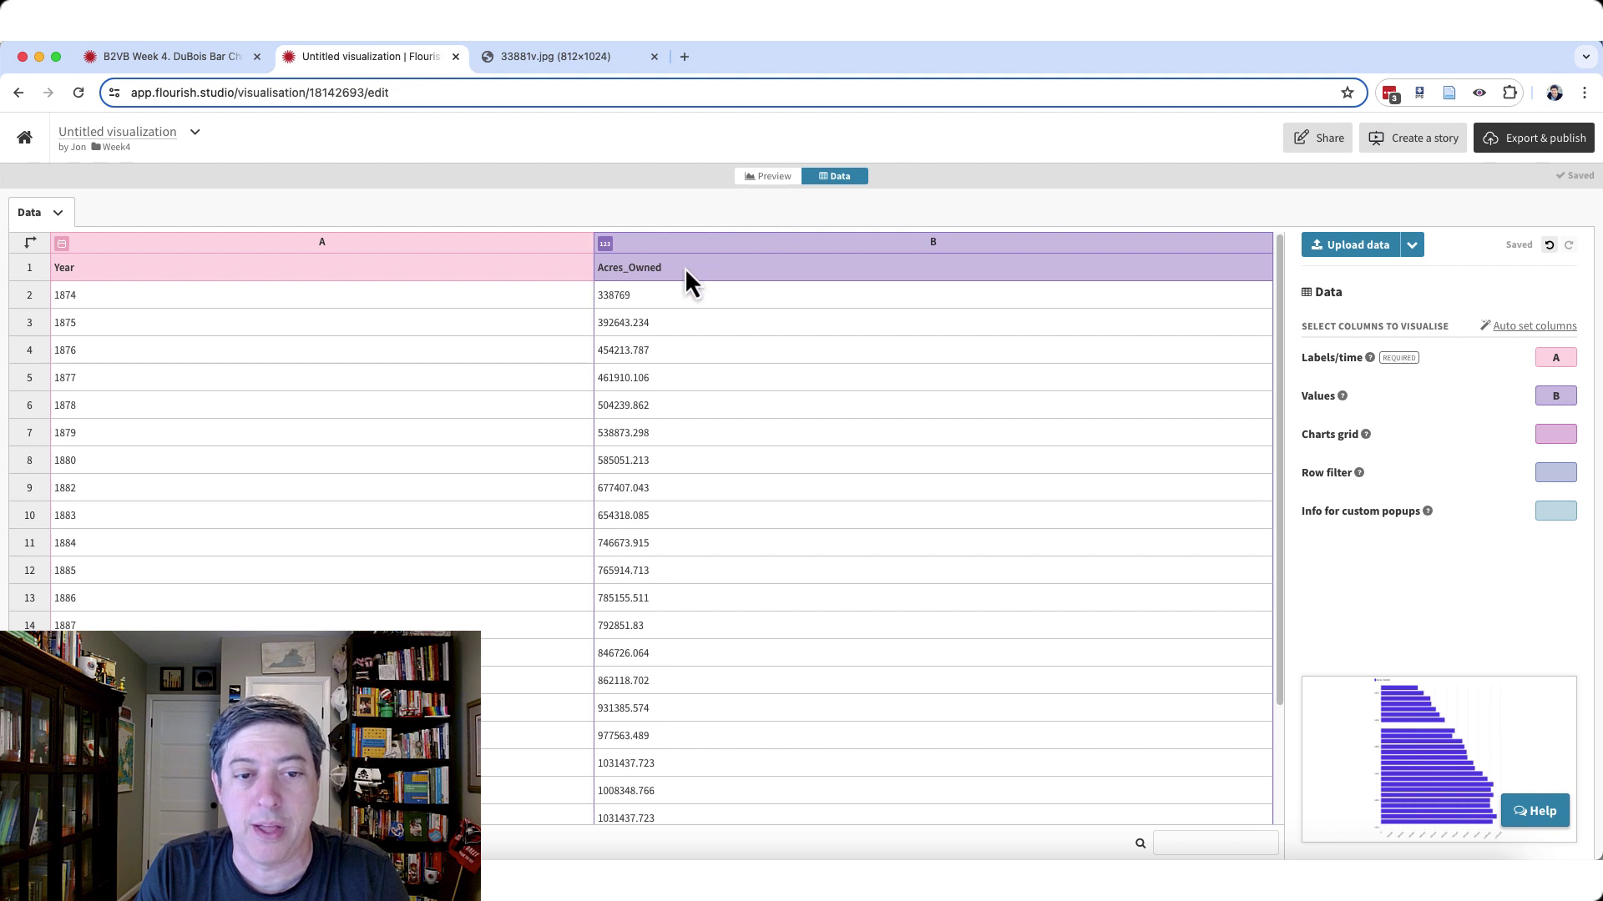
double_click(686, 266)
left_click(761, 180)
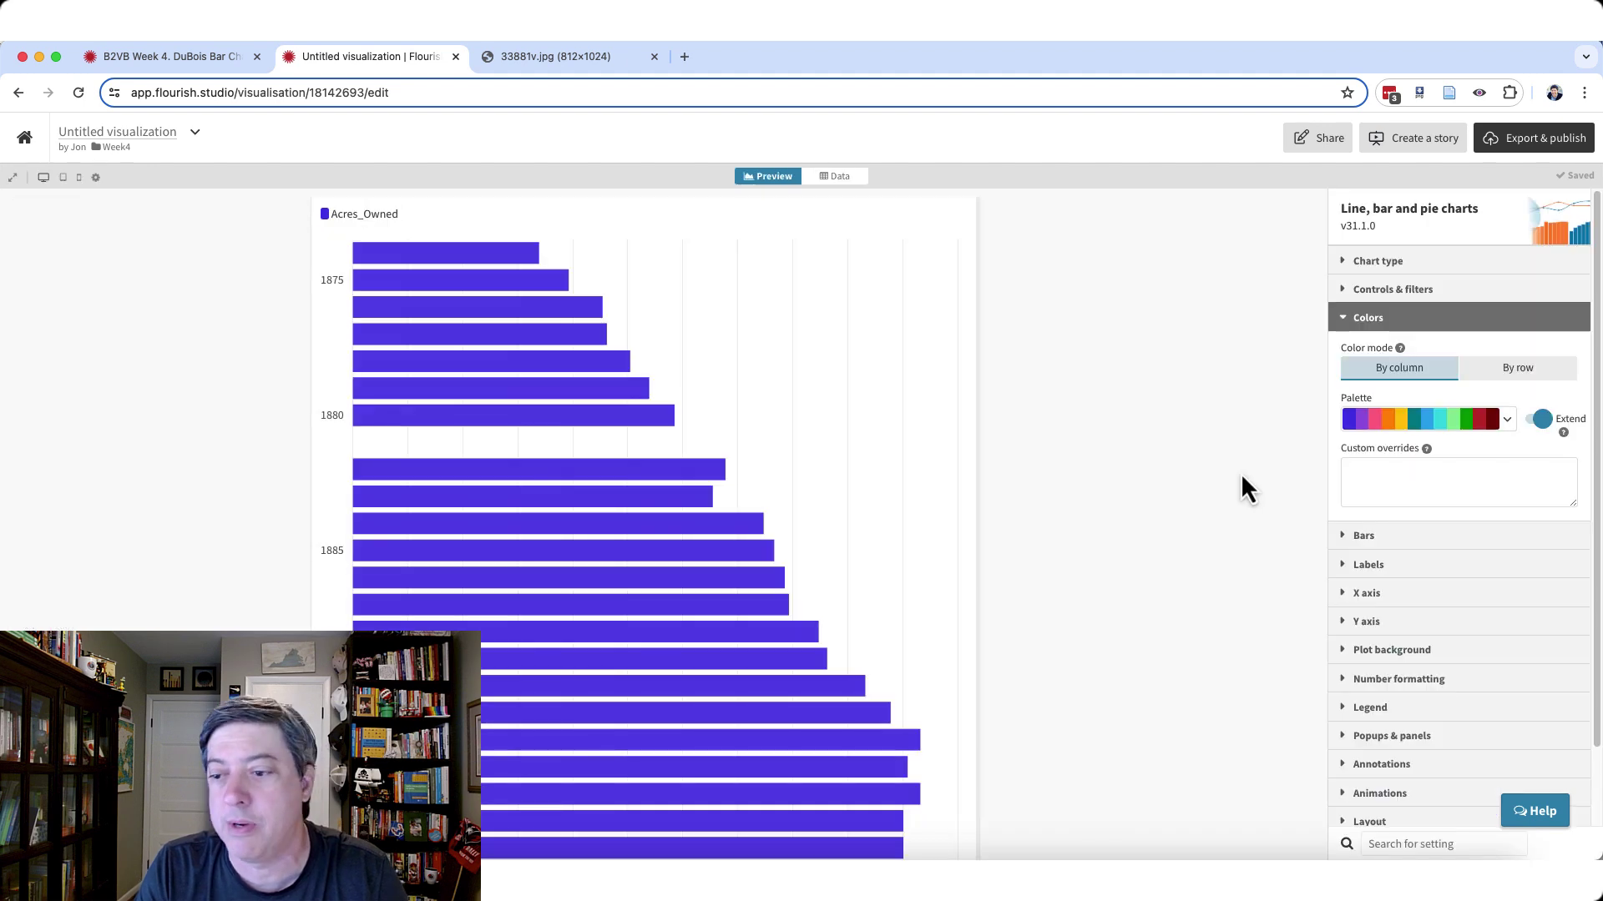
left_click(1434, 478)
type("Acres_Owned")
type(":")
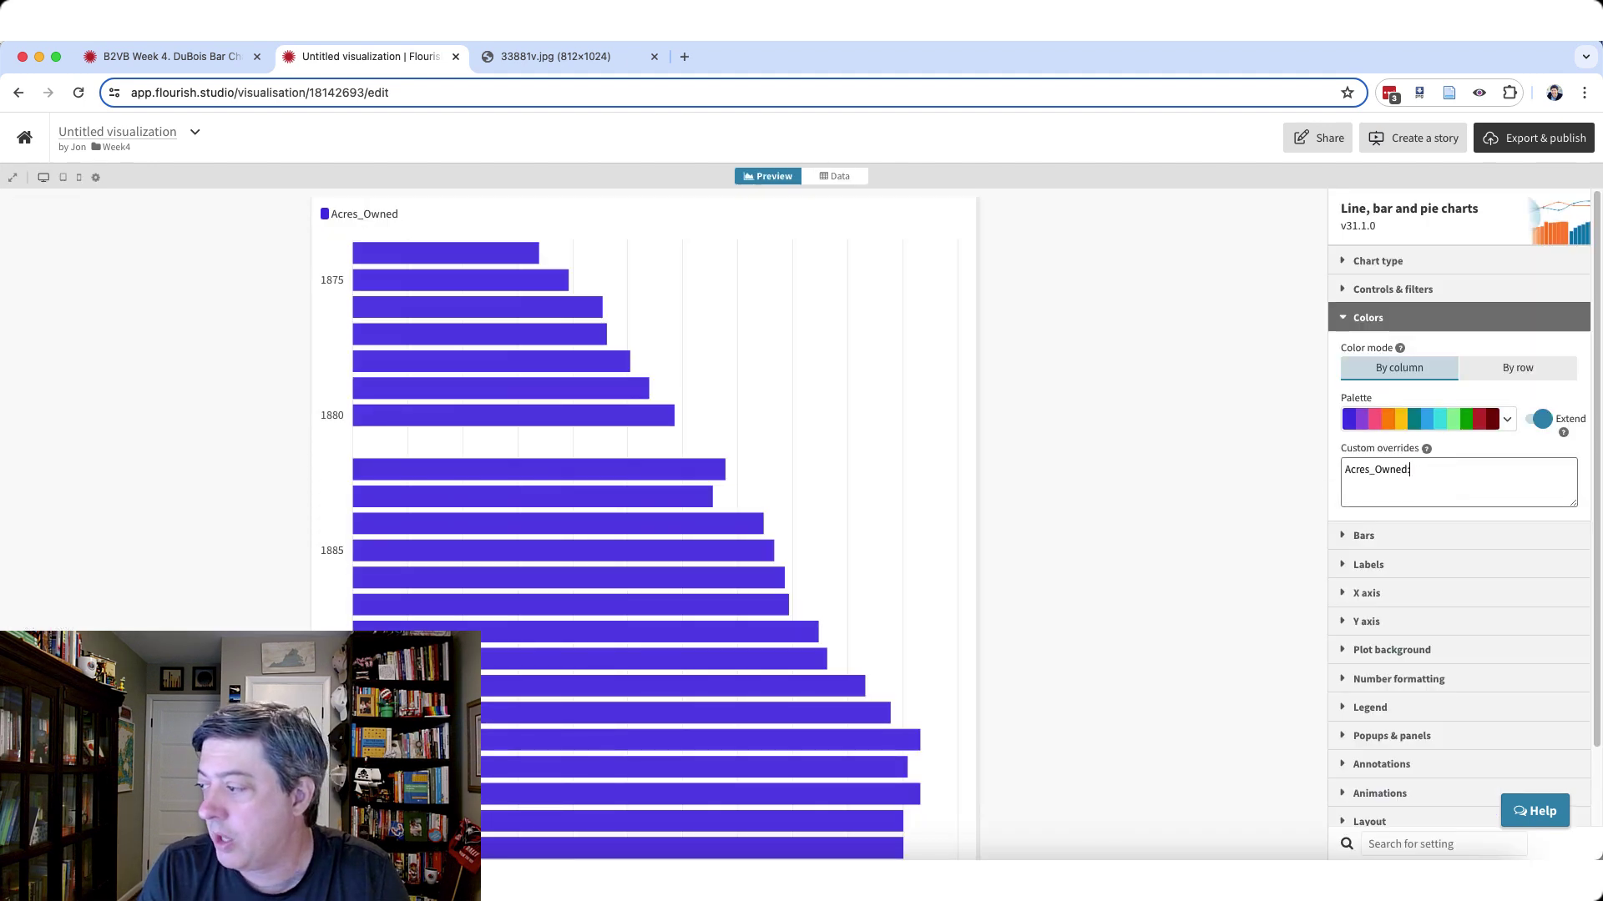
type("#DC")
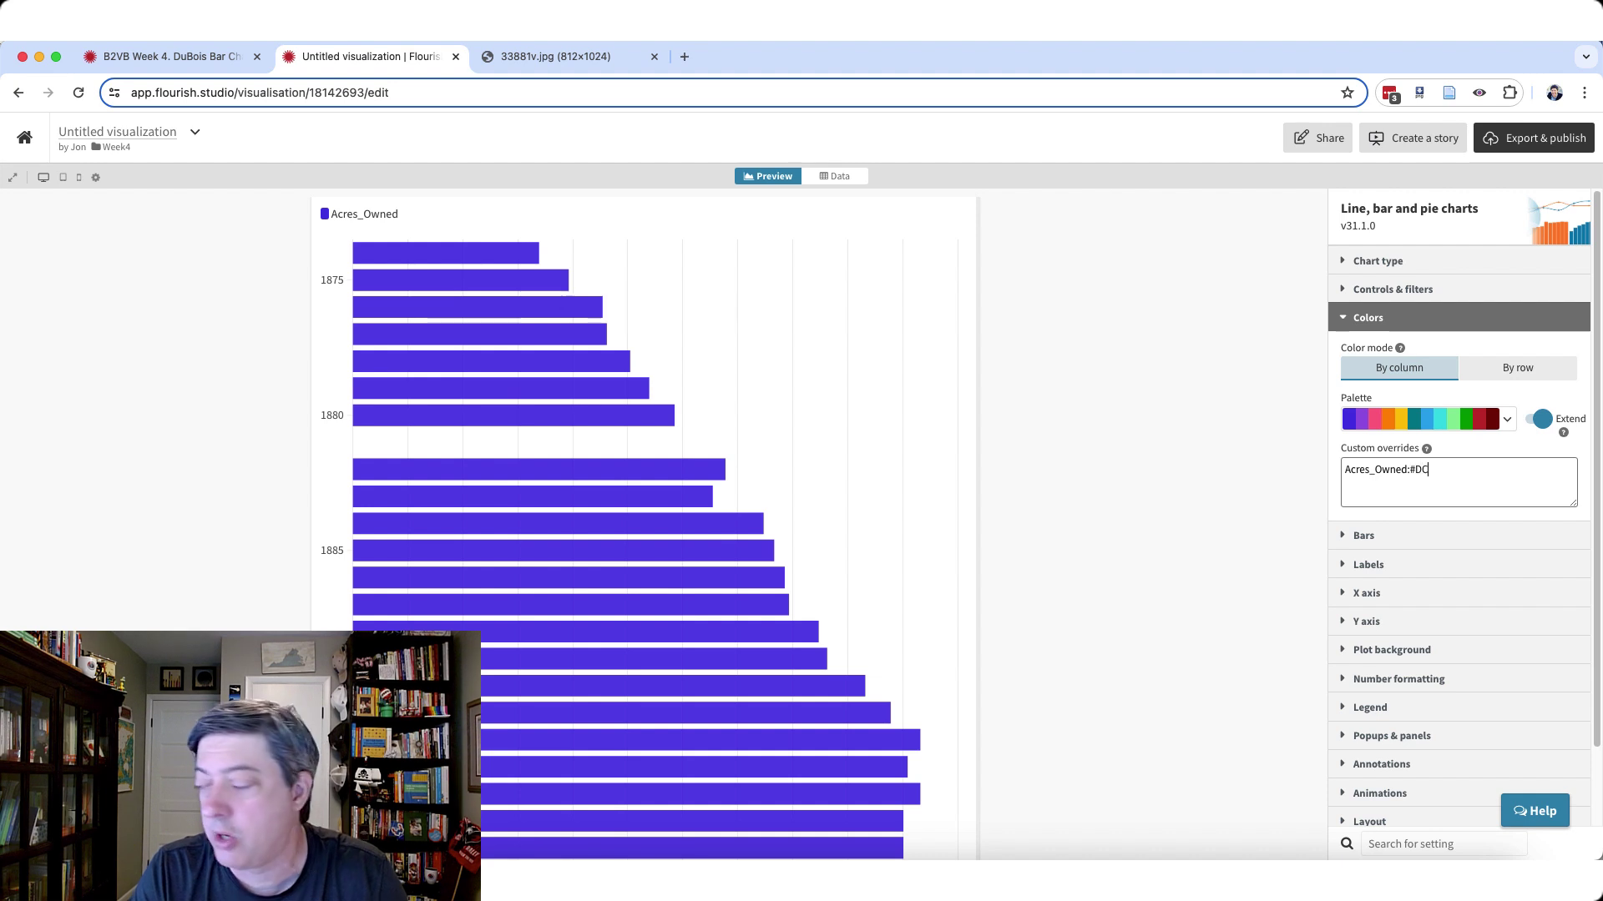
type("143C")
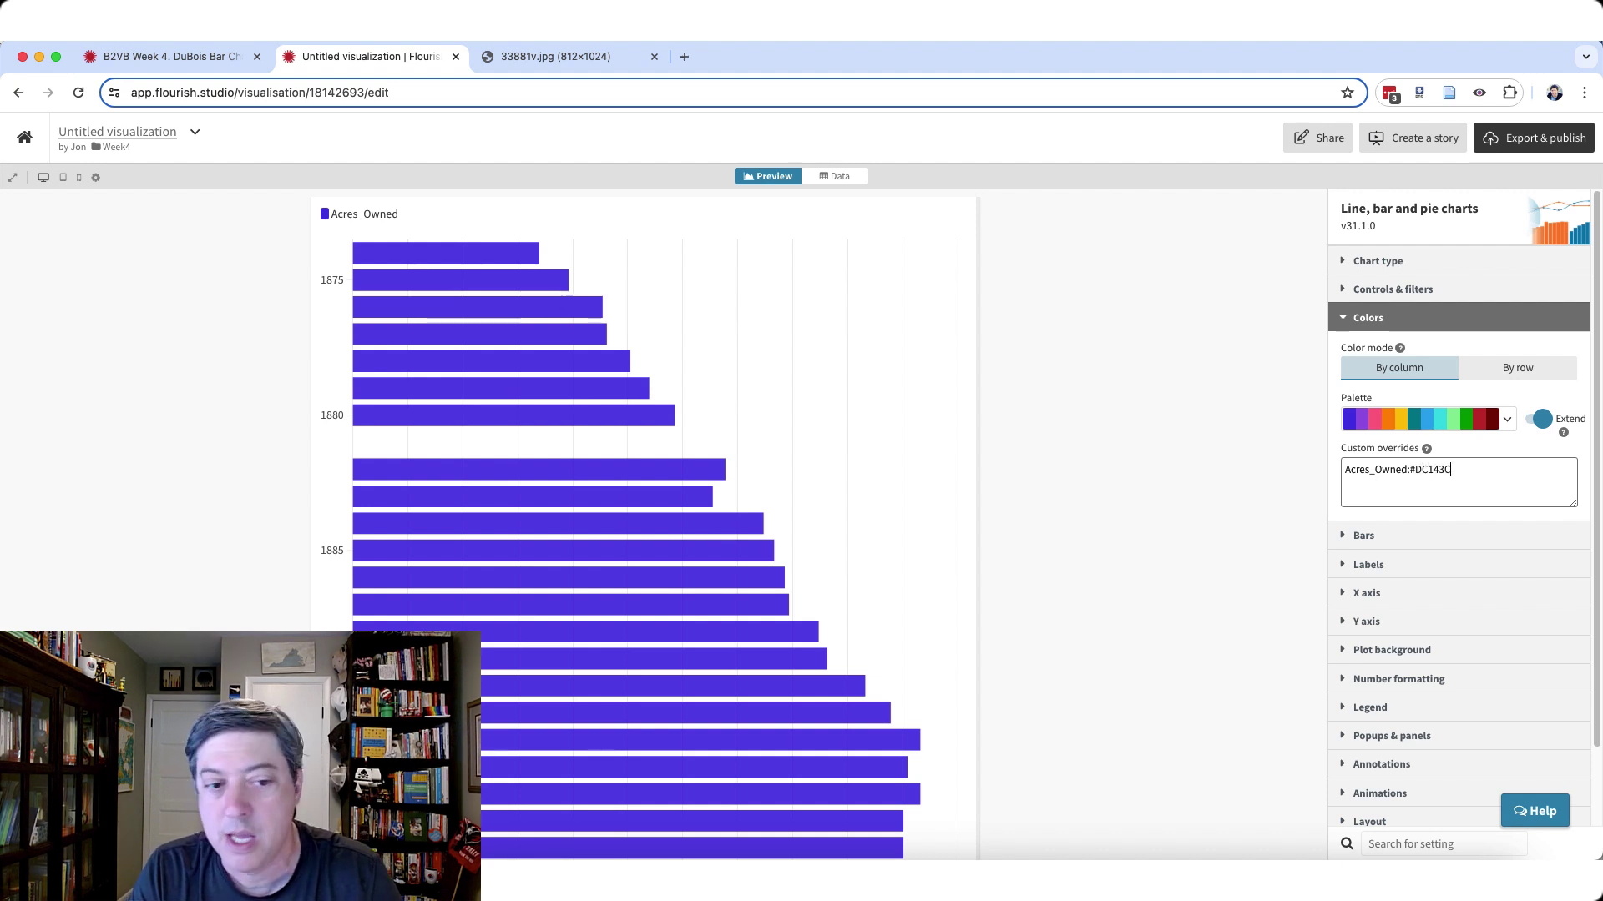
key("Tab")
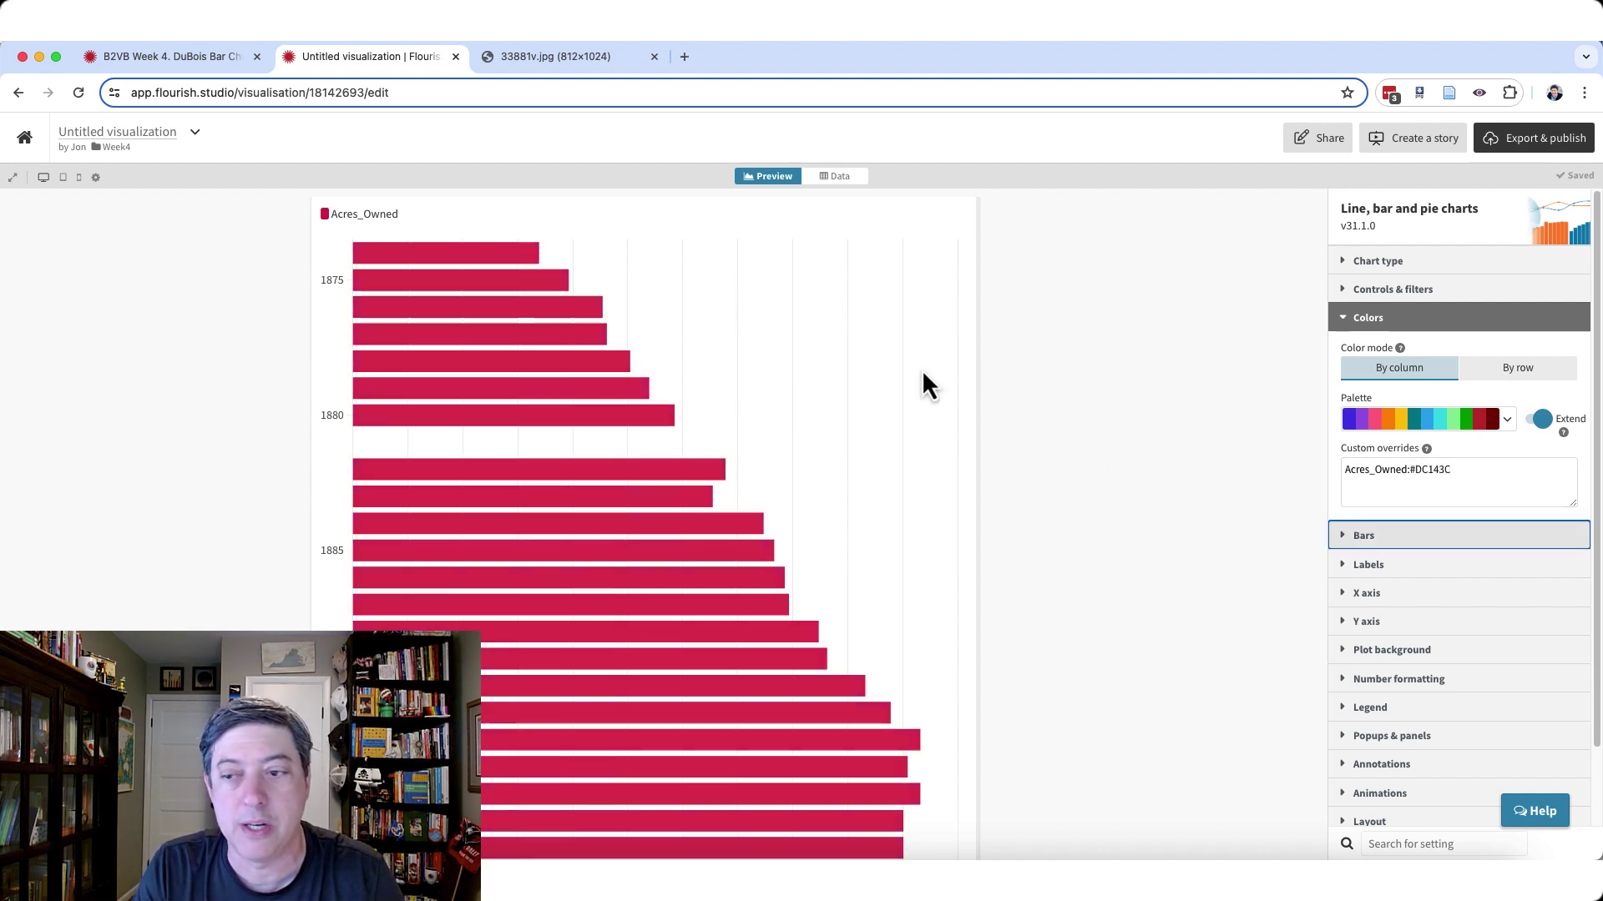
Set the layout background colour to hex #F9DEC9, a pale peach-tan.
left_click(1362, 326)
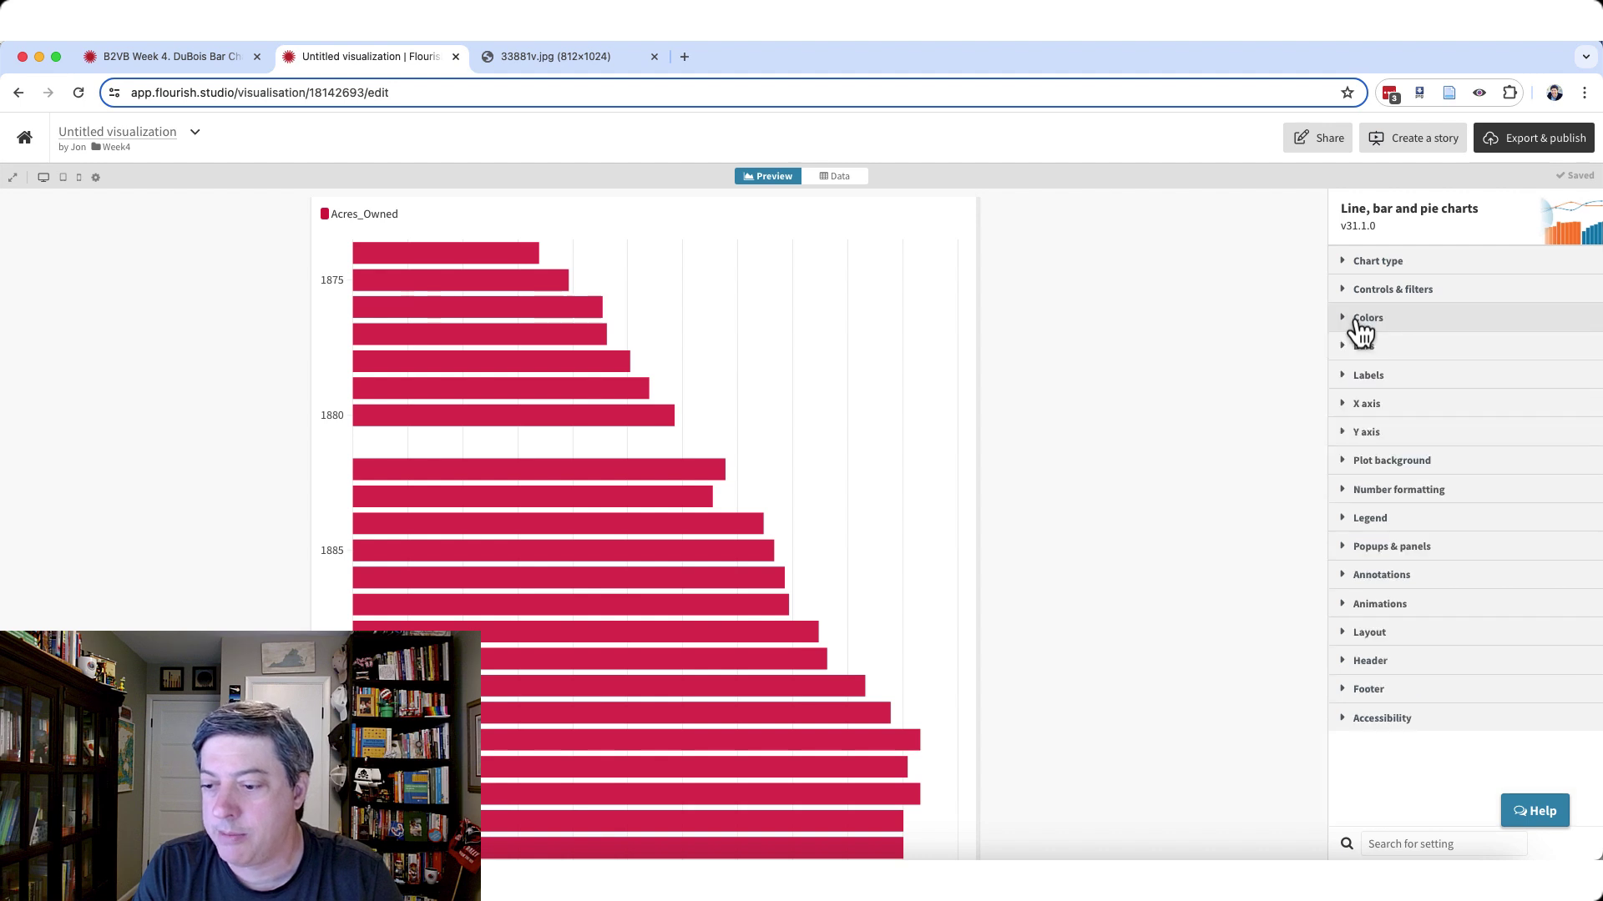
left_click(1392, 634)
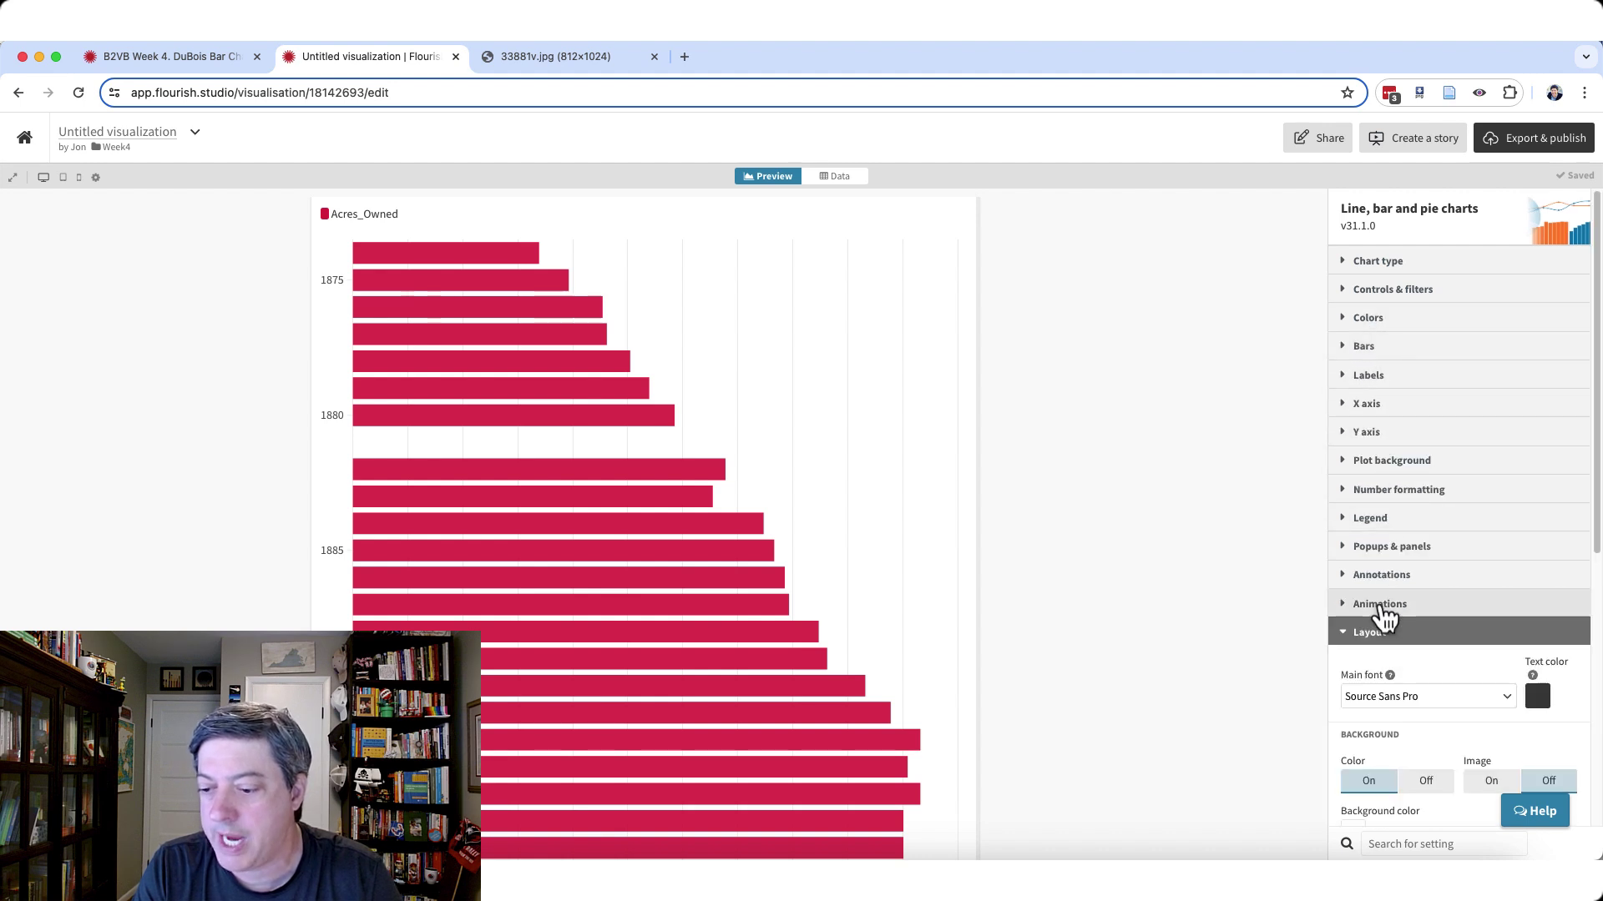
scroll(1386, 626, "down", 5)
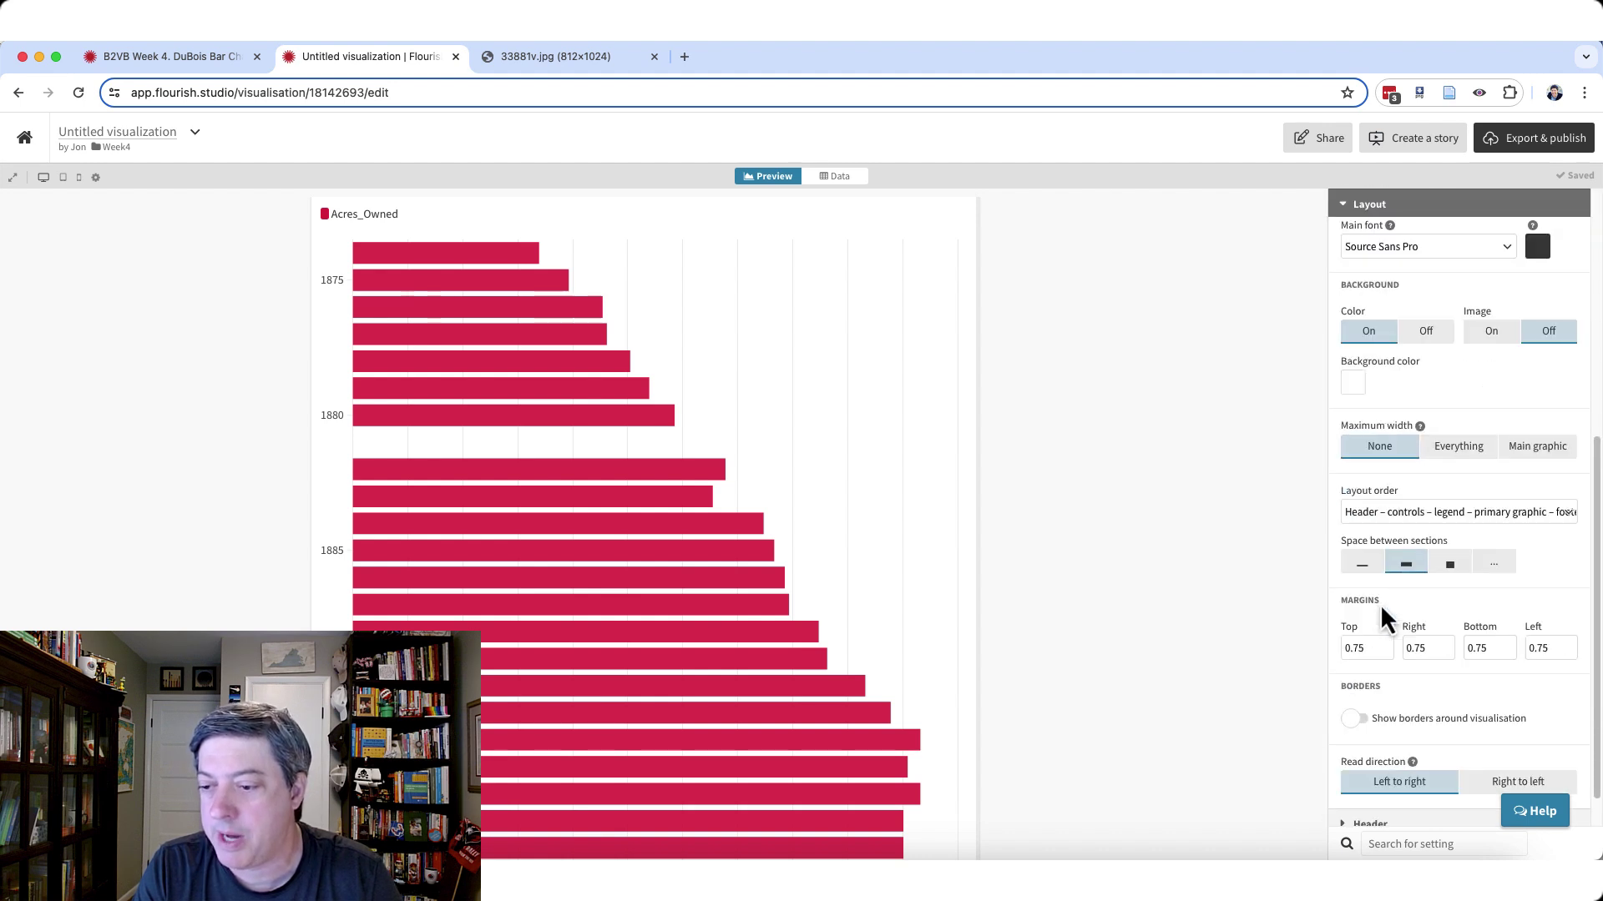
left_click(1351, 388)
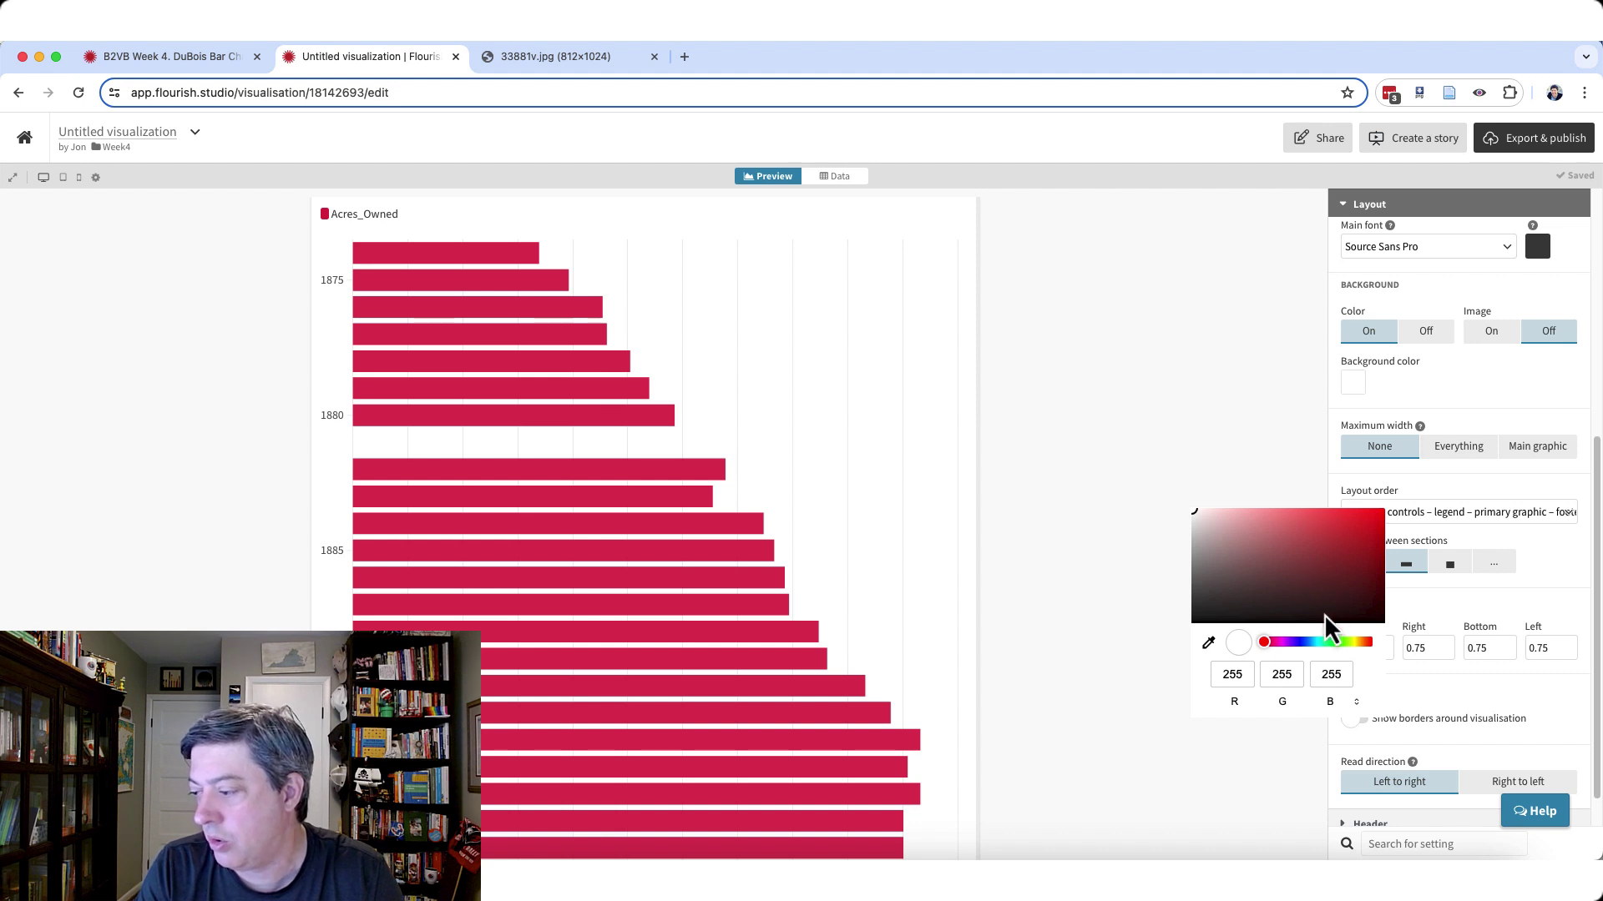
left_click(1292, 705)
left_click(1286, 702)
left_click(1282, 678)
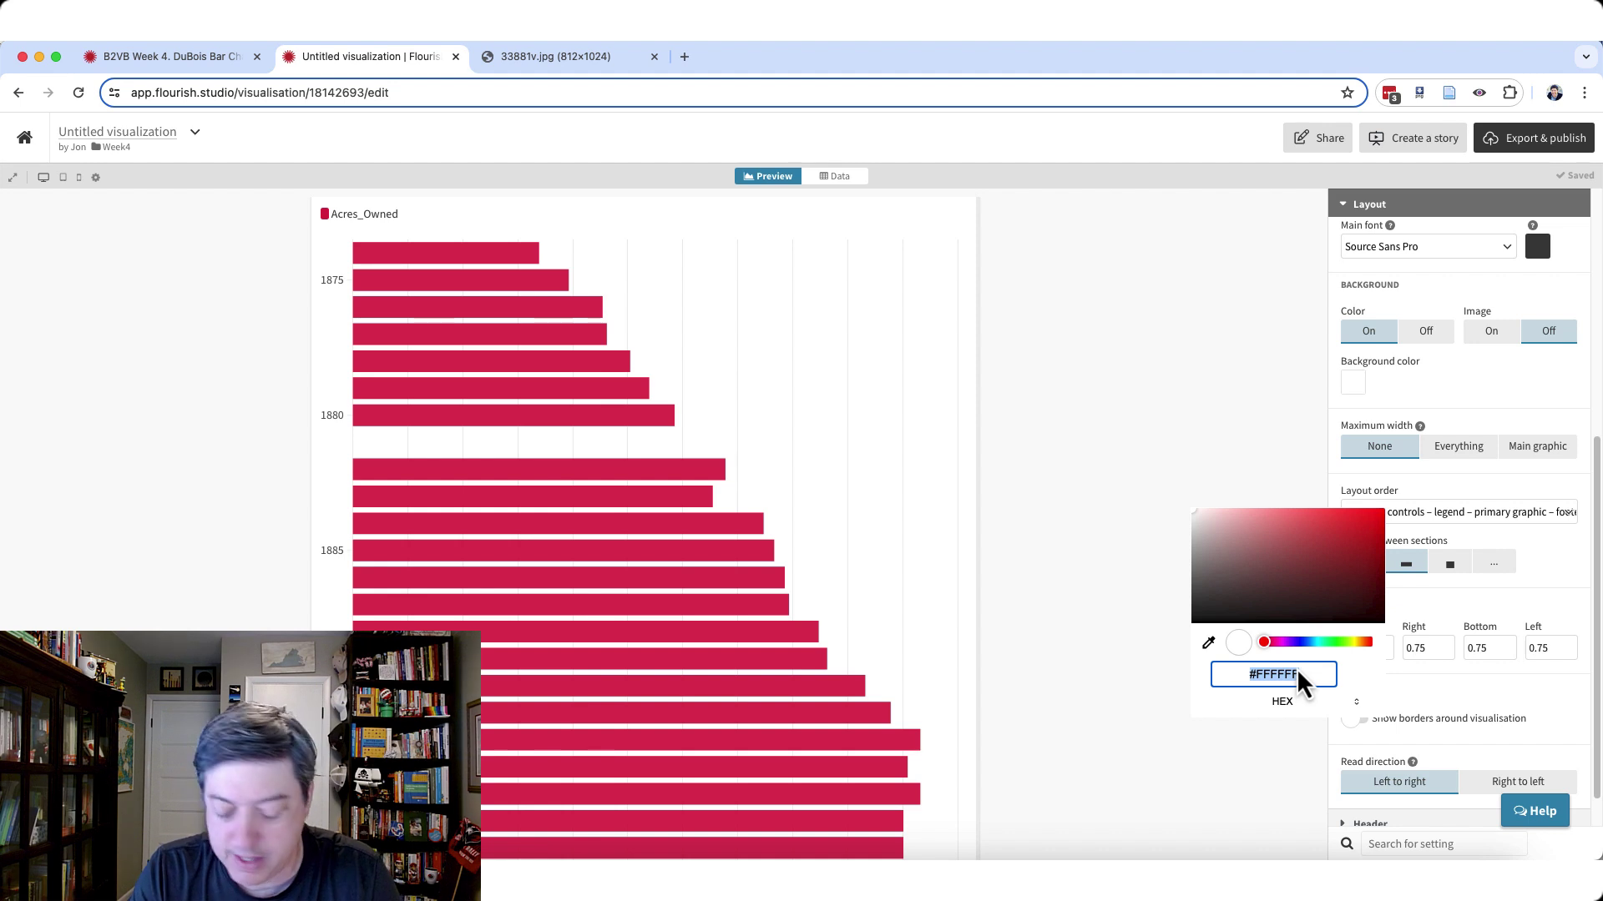
type("#")
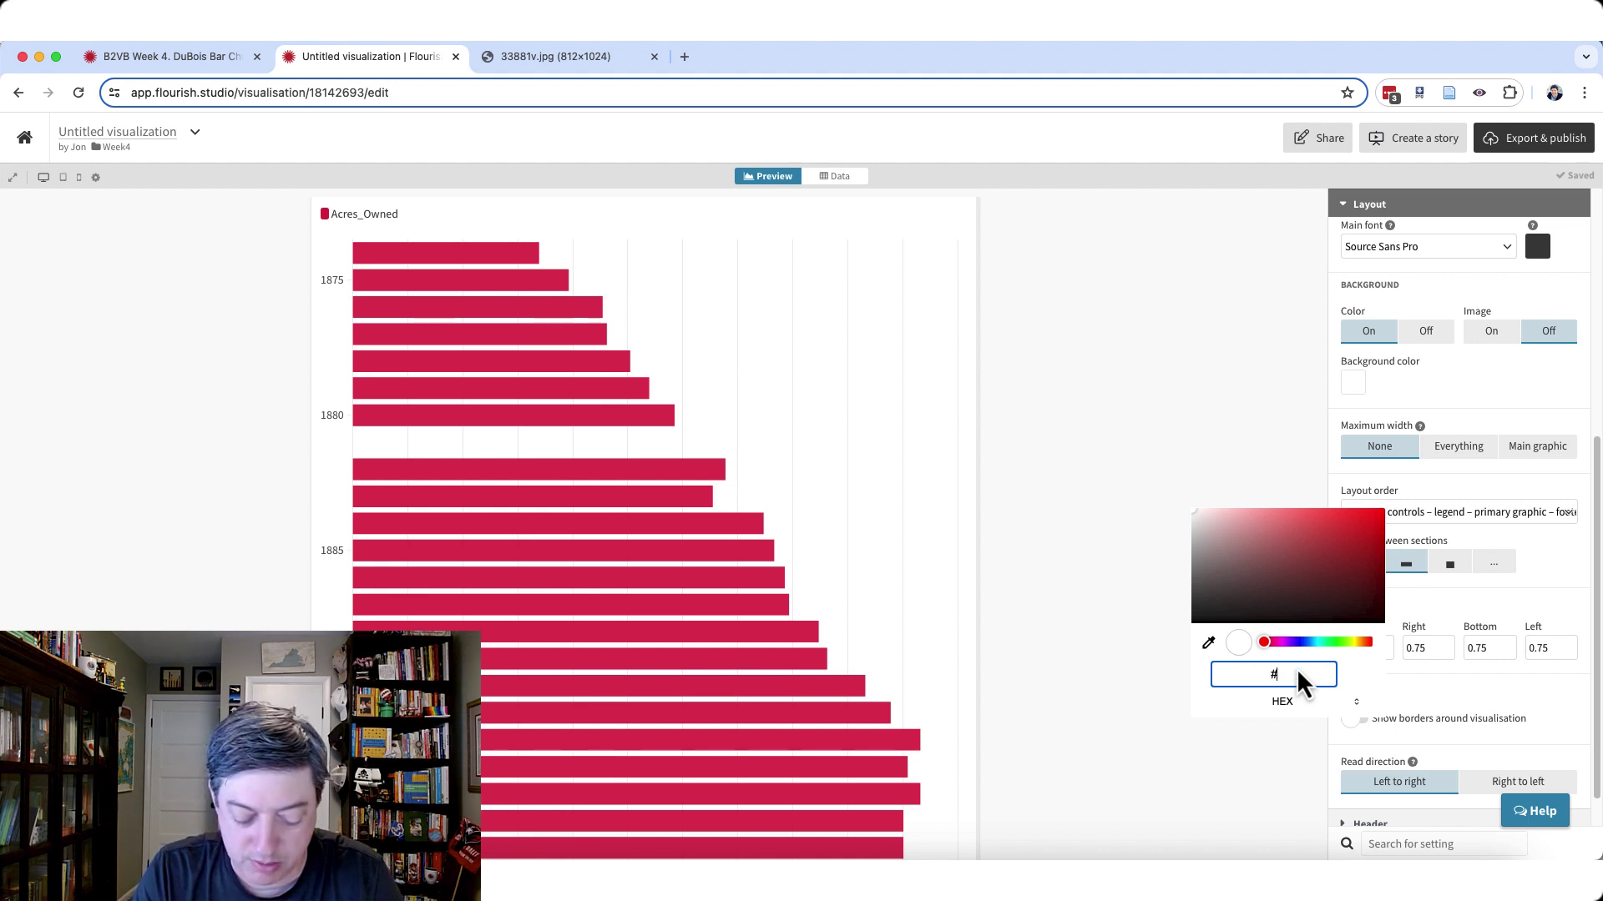
type("F9DE")
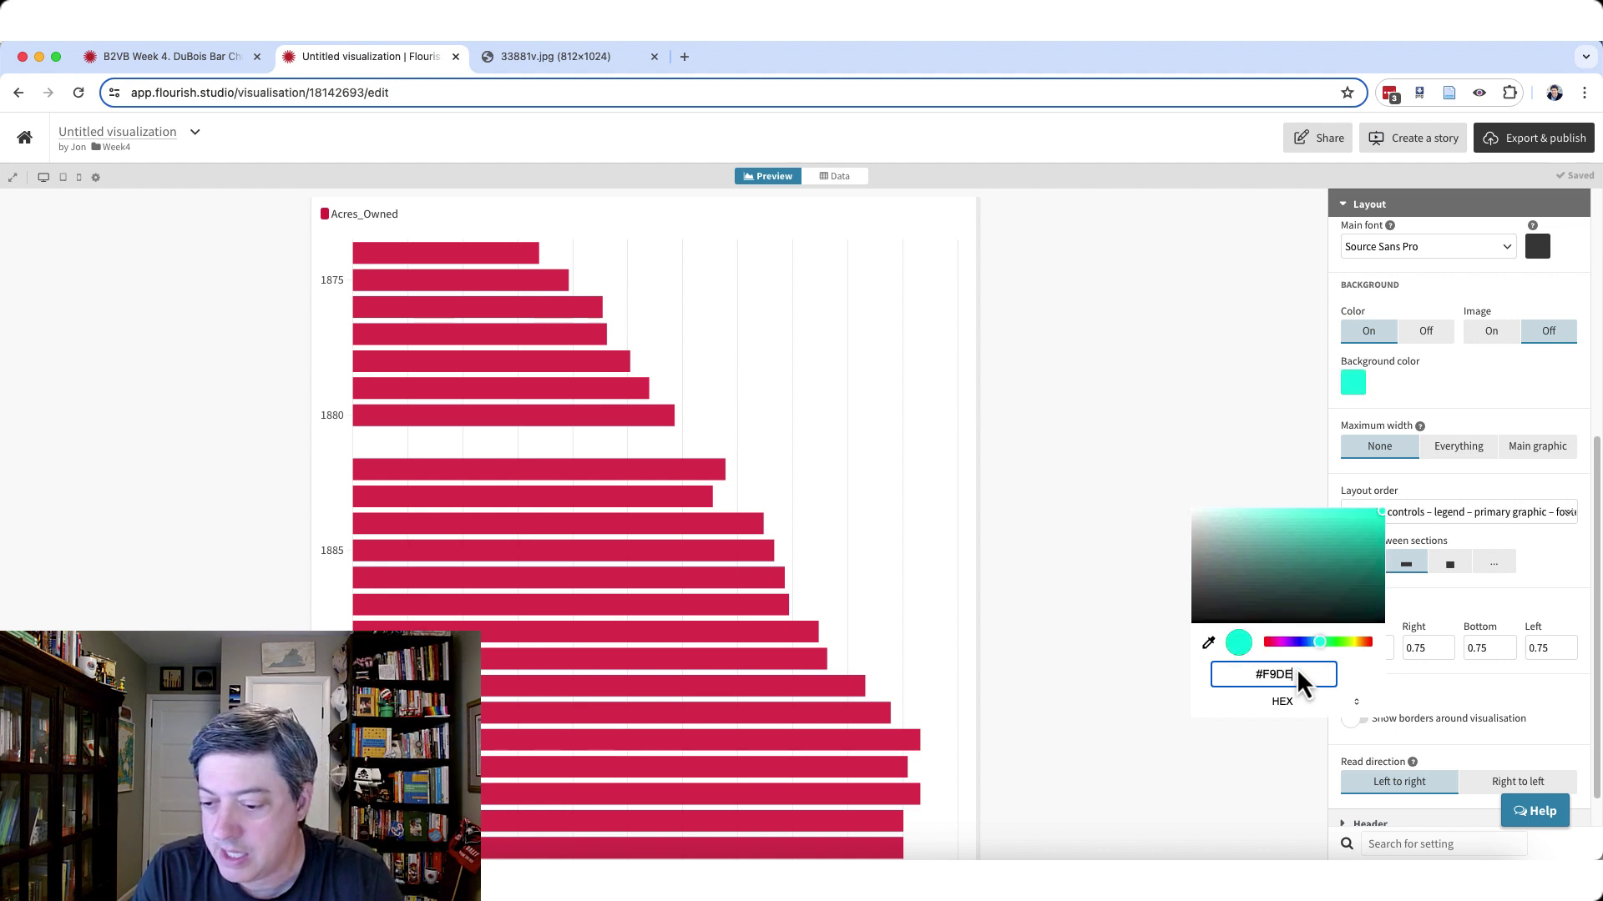
type("C9")
key("Return")
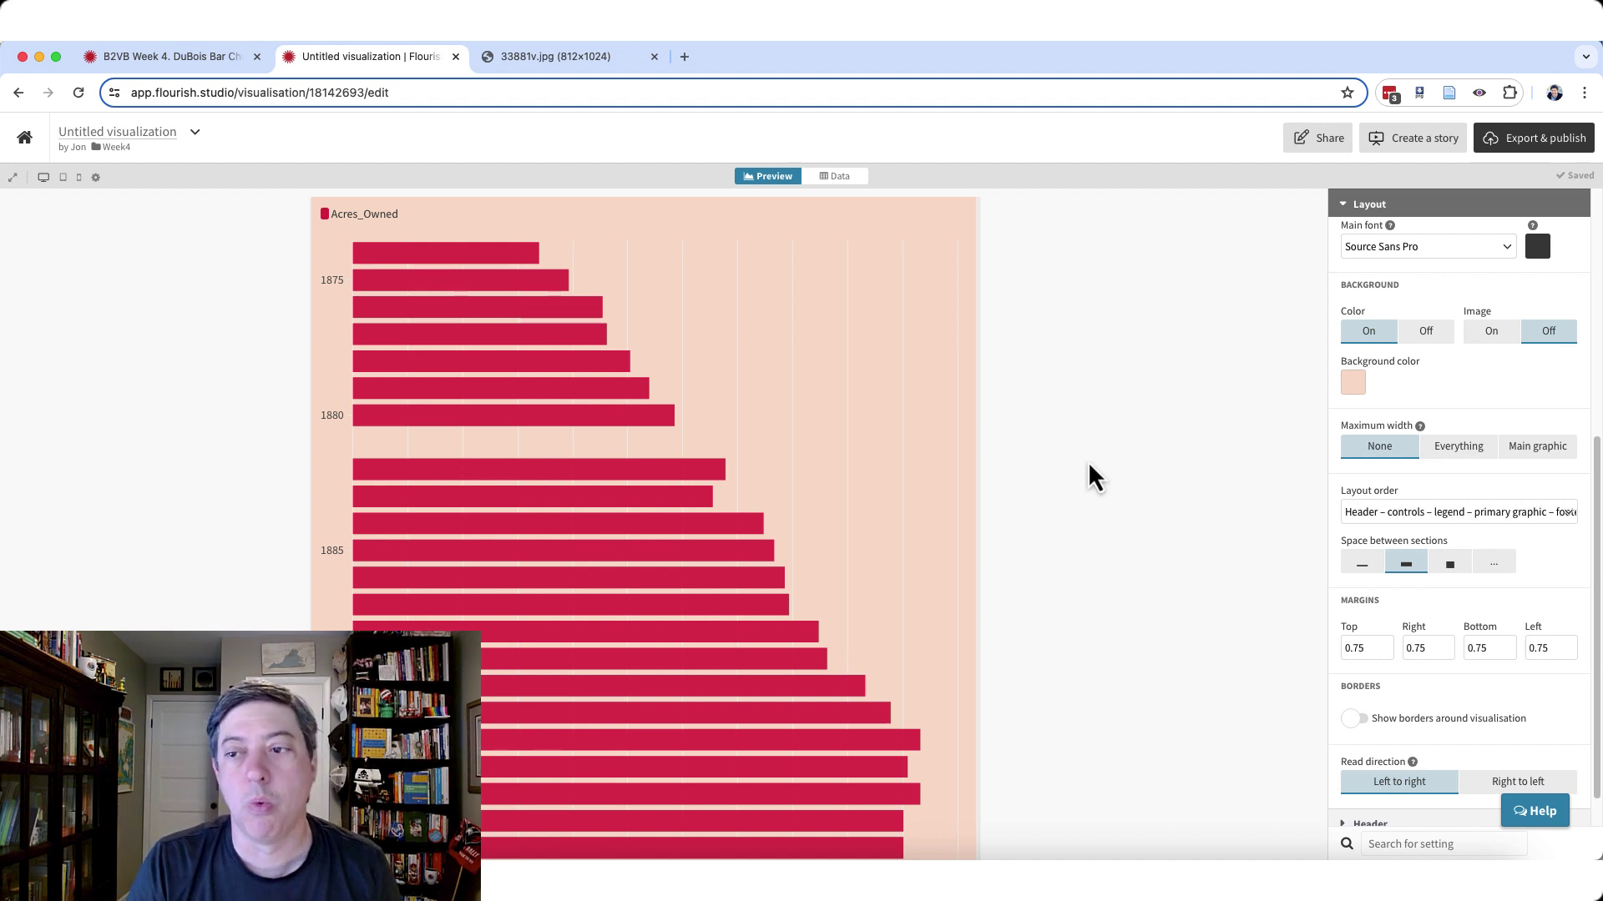
left_click(1347, 206)
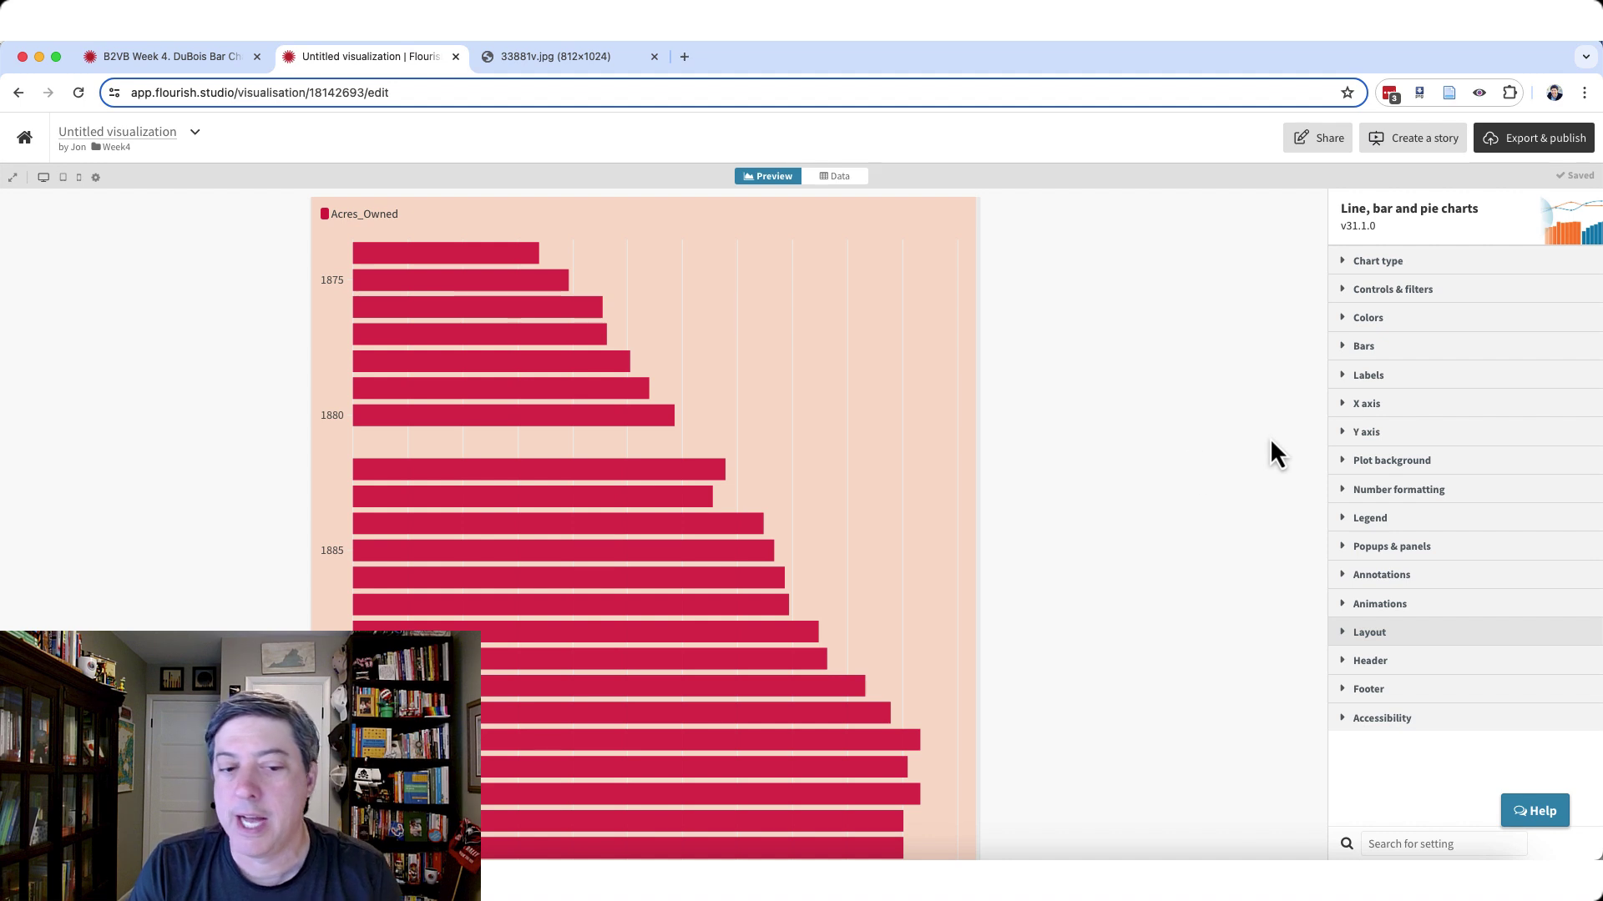
Set the X axis position to Hidden.
scroll(1002, 518, "down", 4)
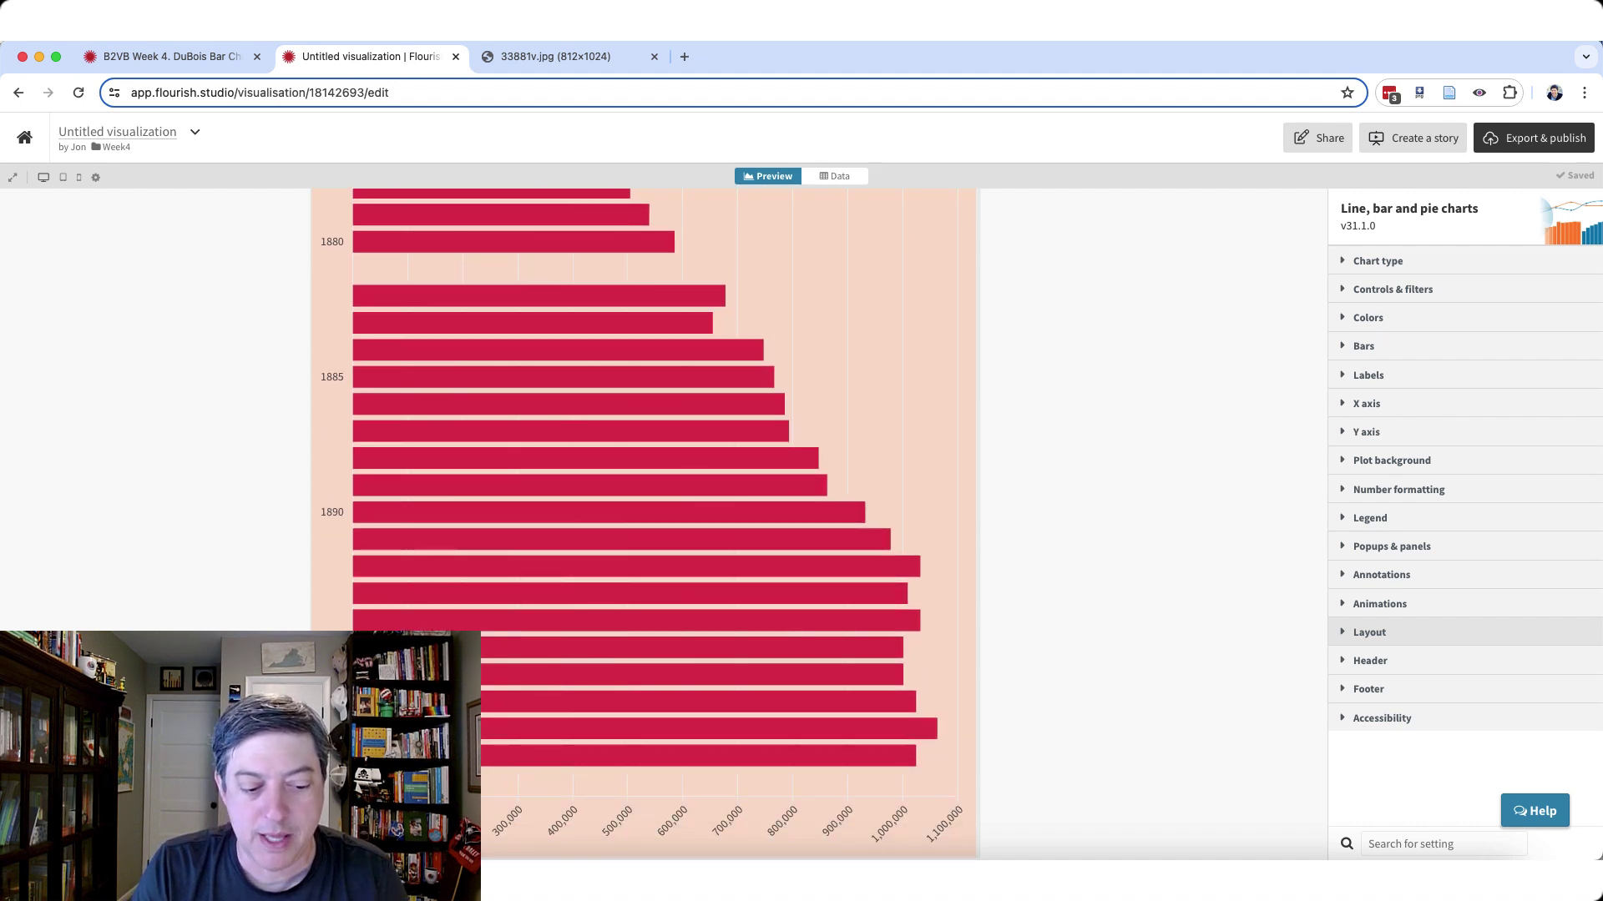
left_click(1373, 407)
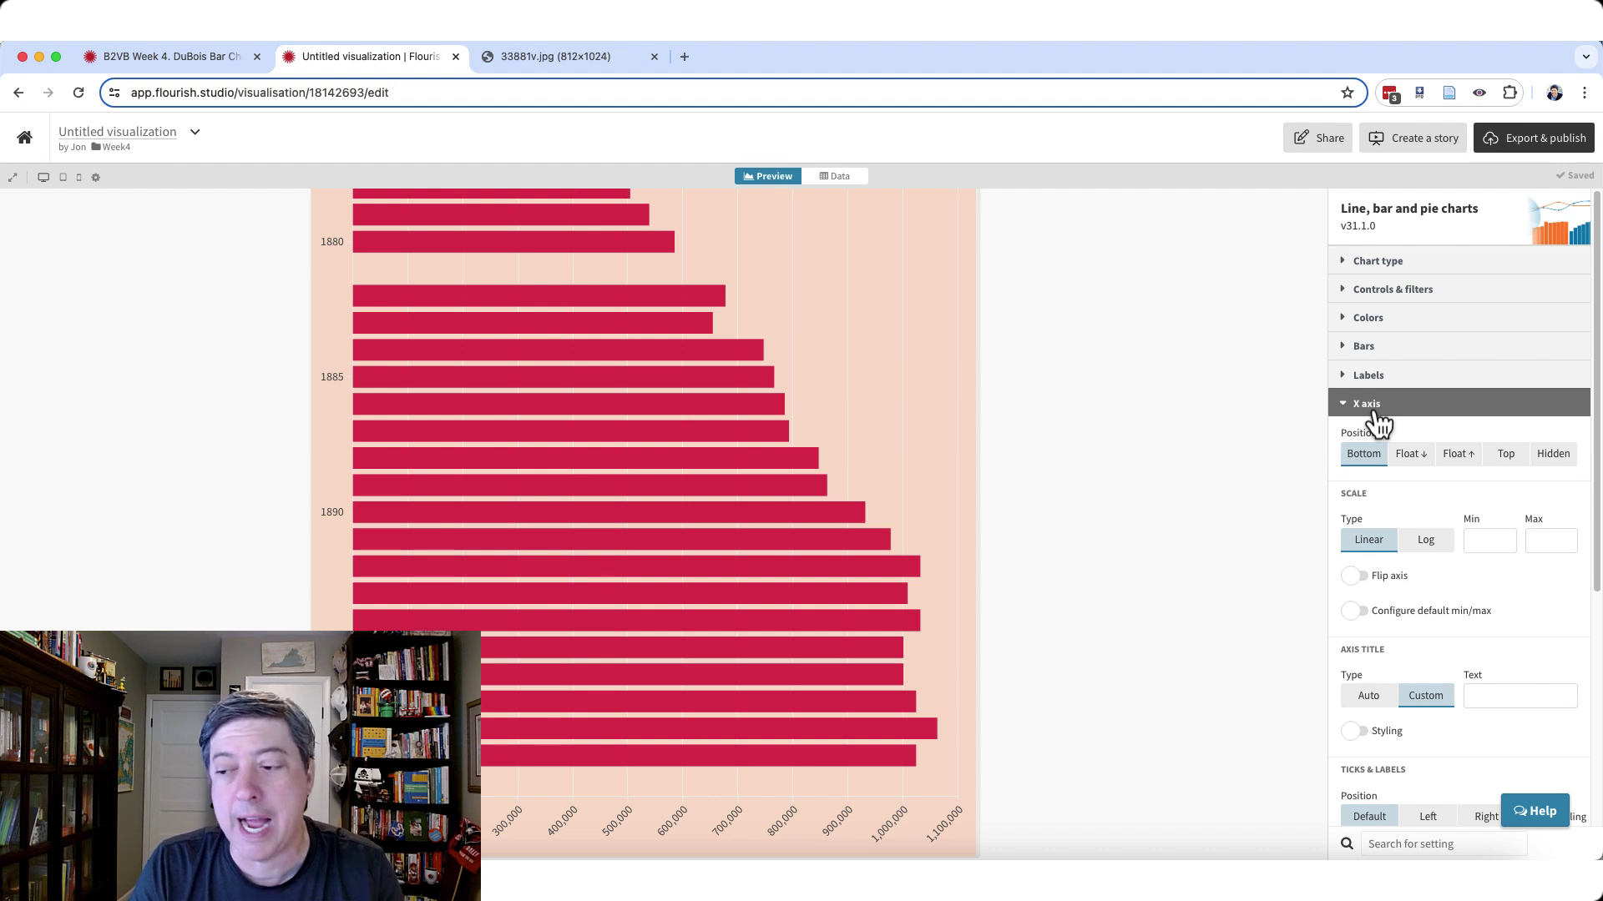
left_click(1553, 454)
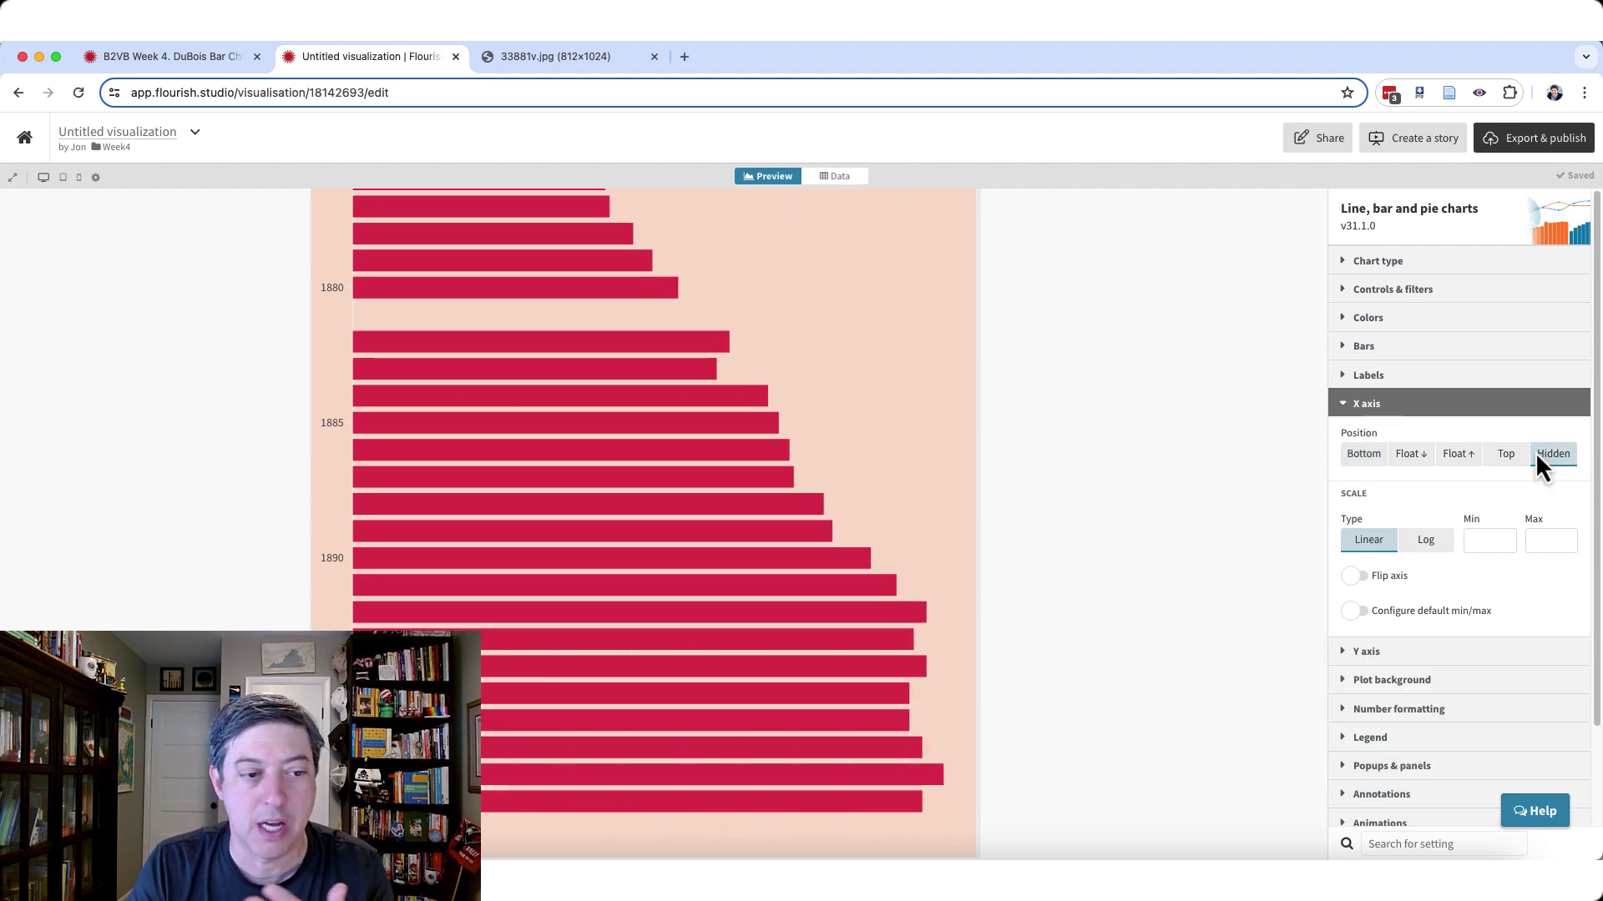
left_click(1363, 408)
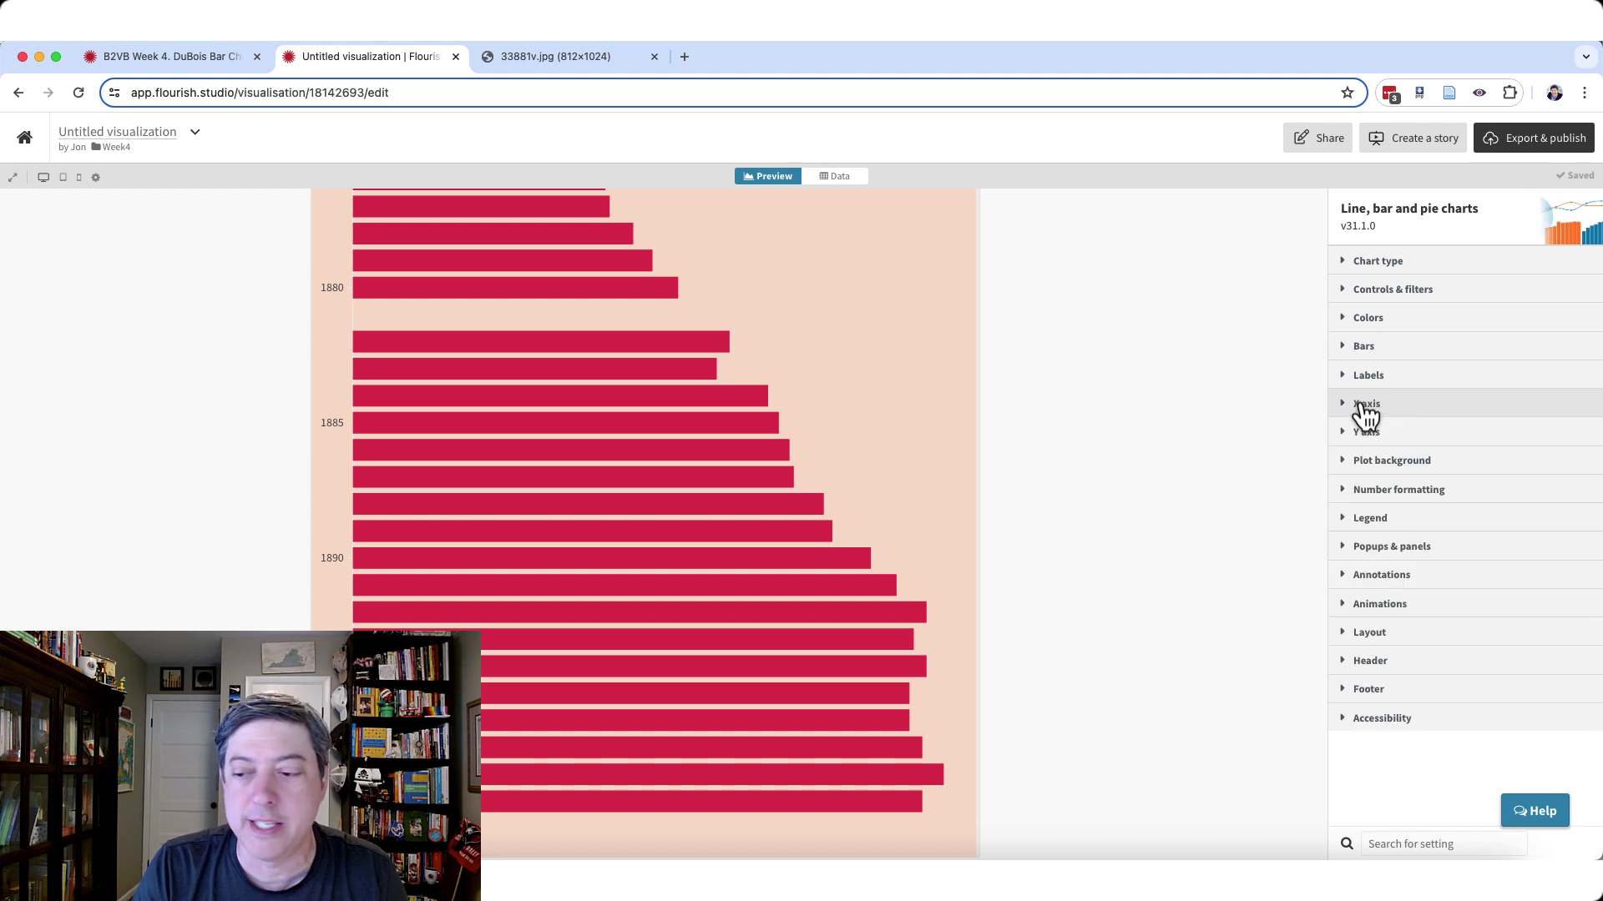
Expand the Y axis settings, then bring up the DuBois Data sheet in Excel.
left_click(1398, 435)
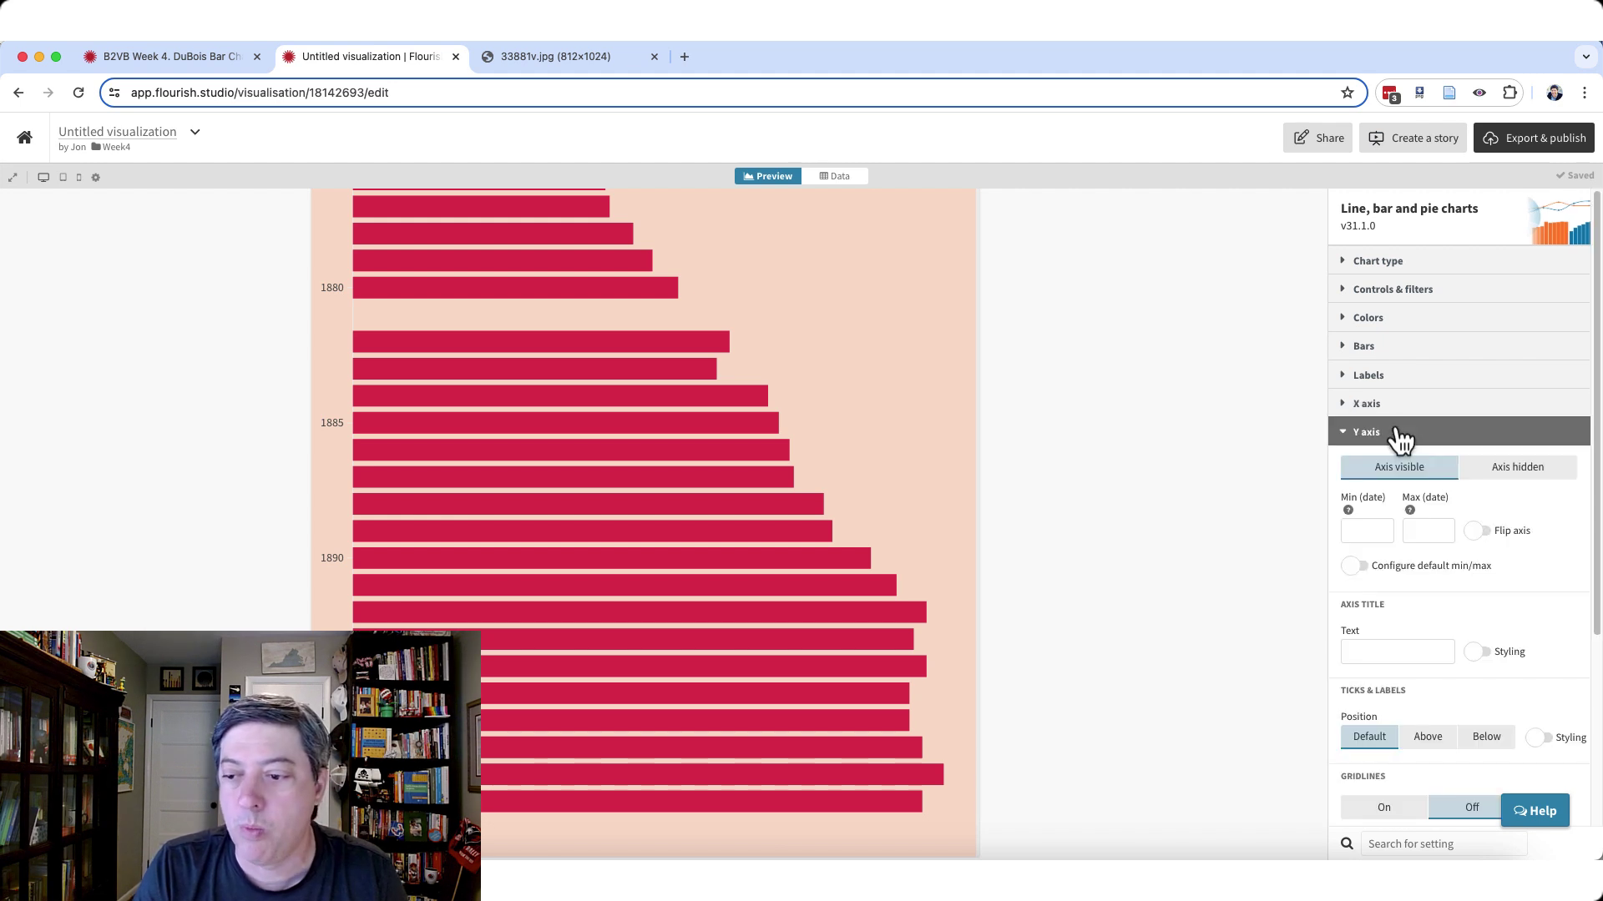
scroll(849, 430, "up", 3)
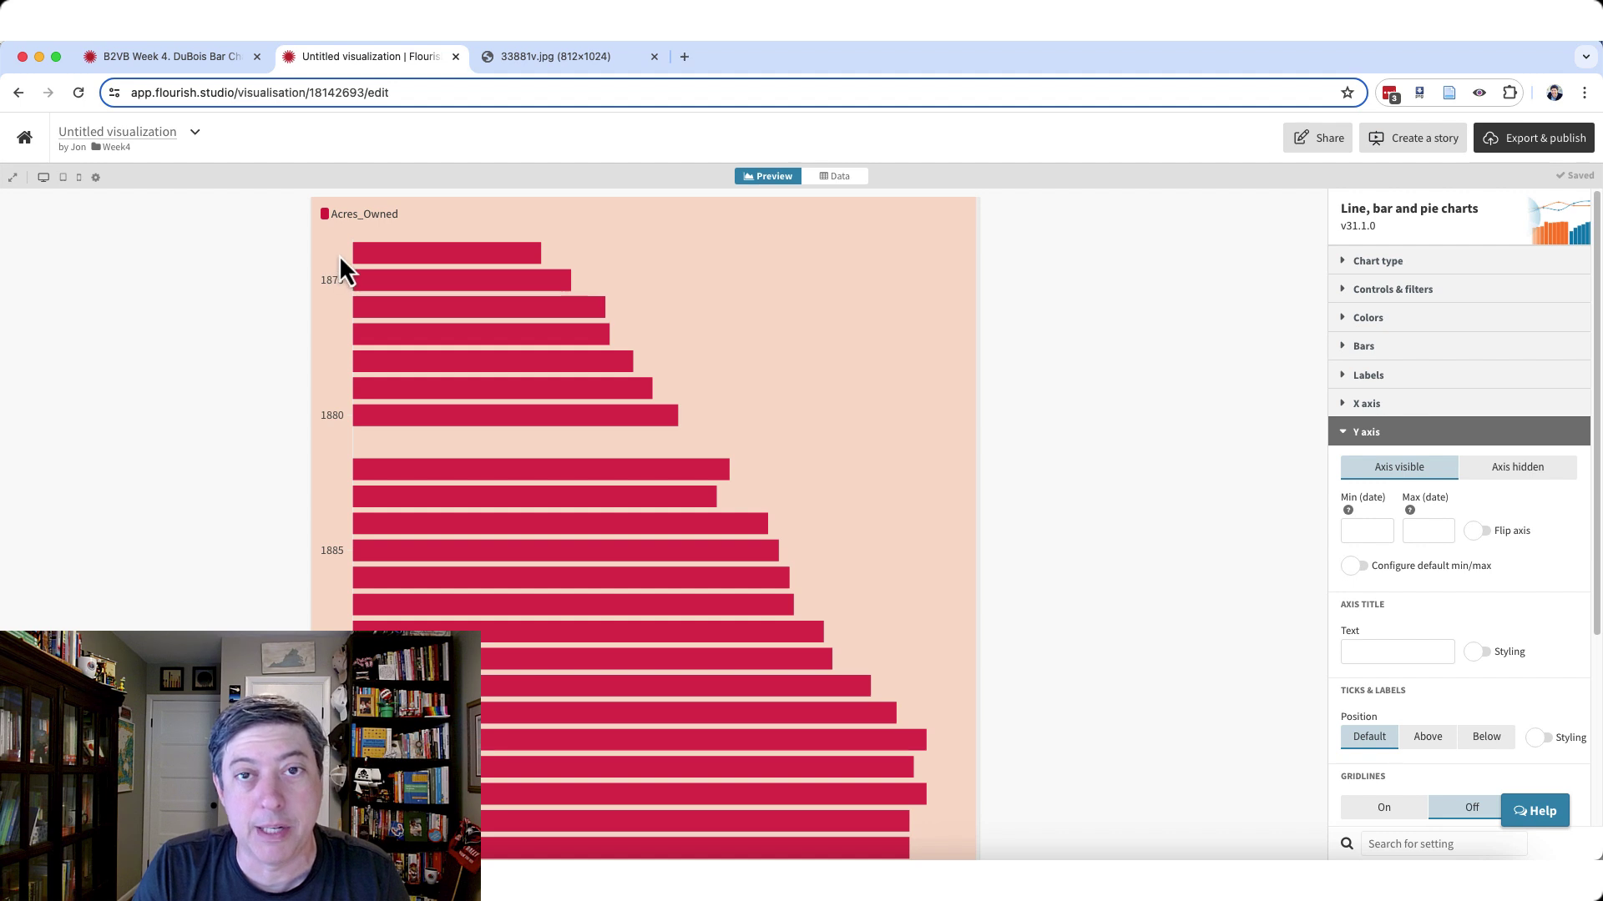
scroll(388, 479, "down", 3)
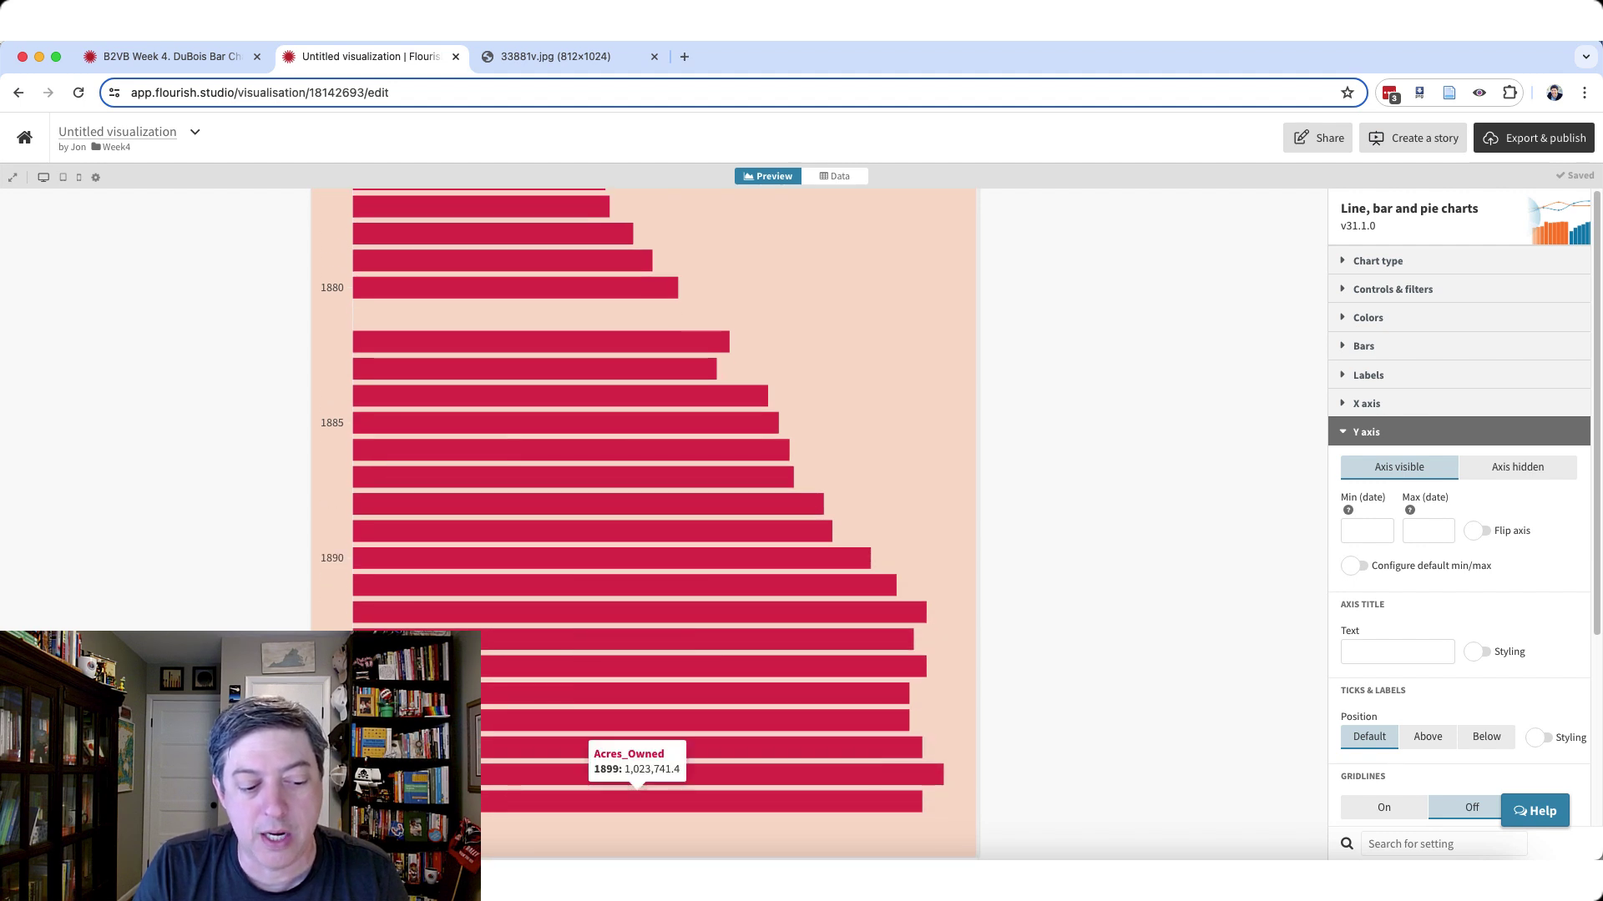
scroll(1084, 412, "up", 3)
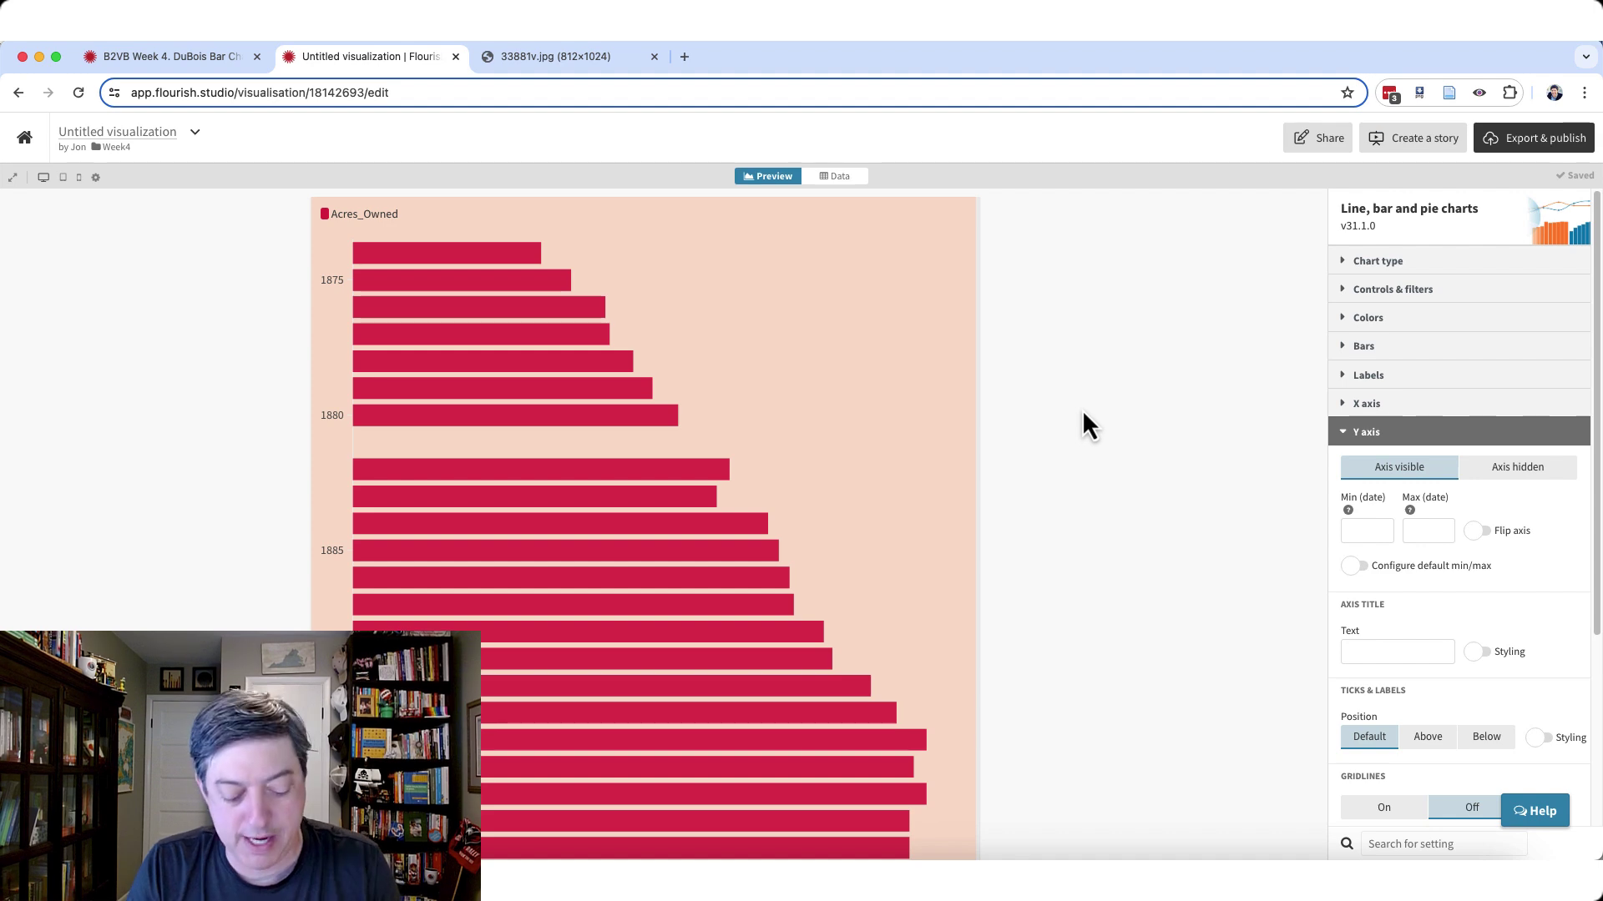
key("super+Tab")
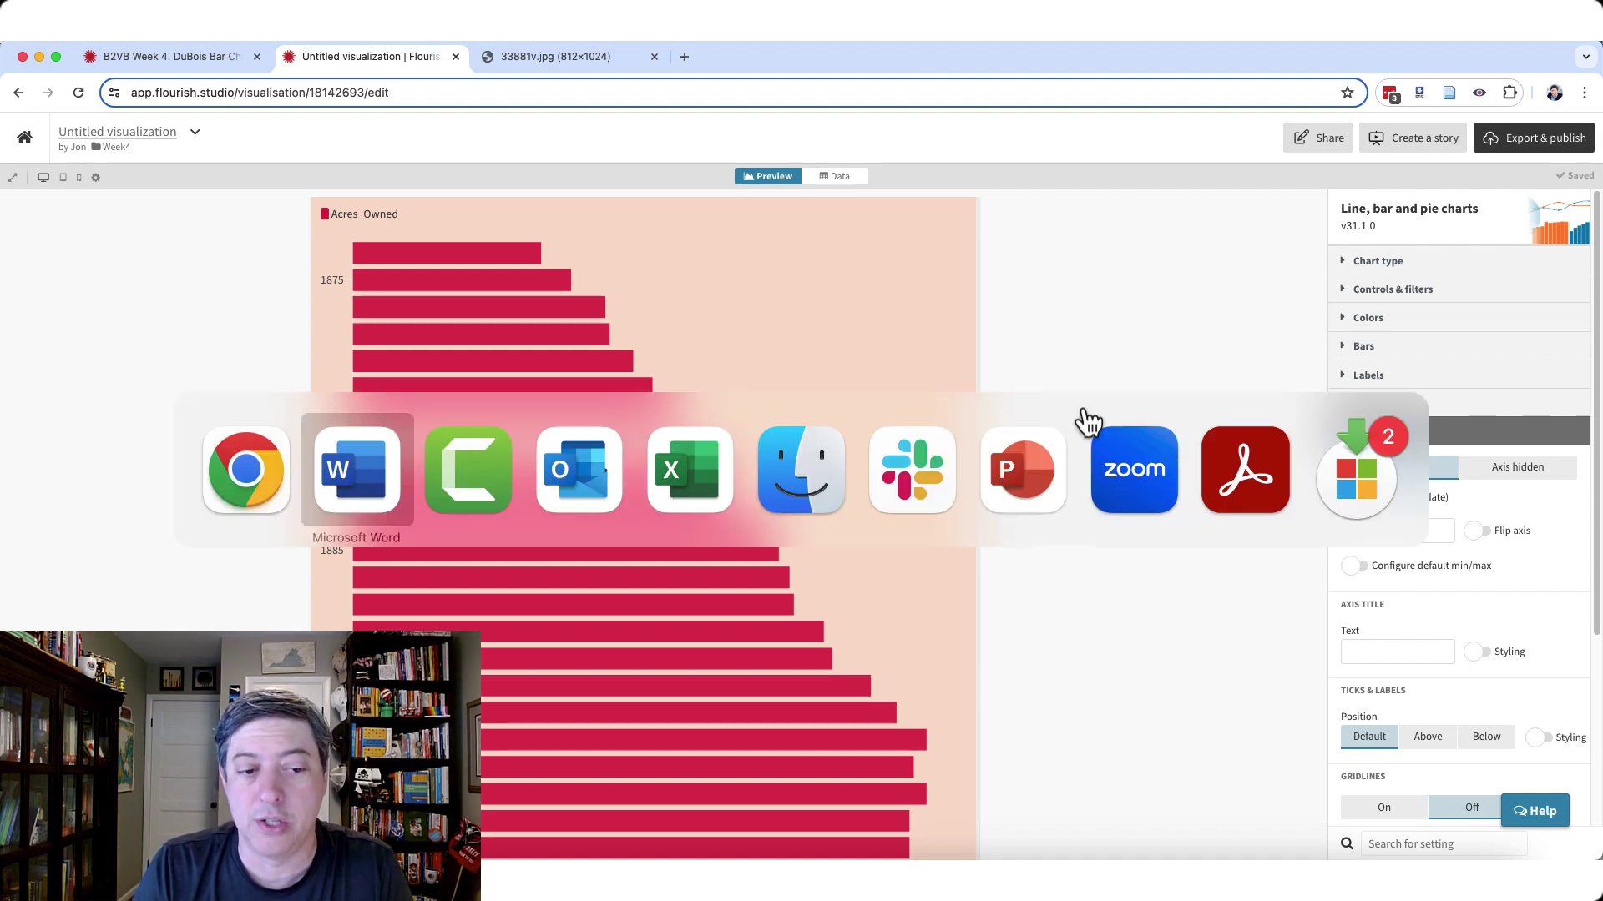
left_click(695, 466)
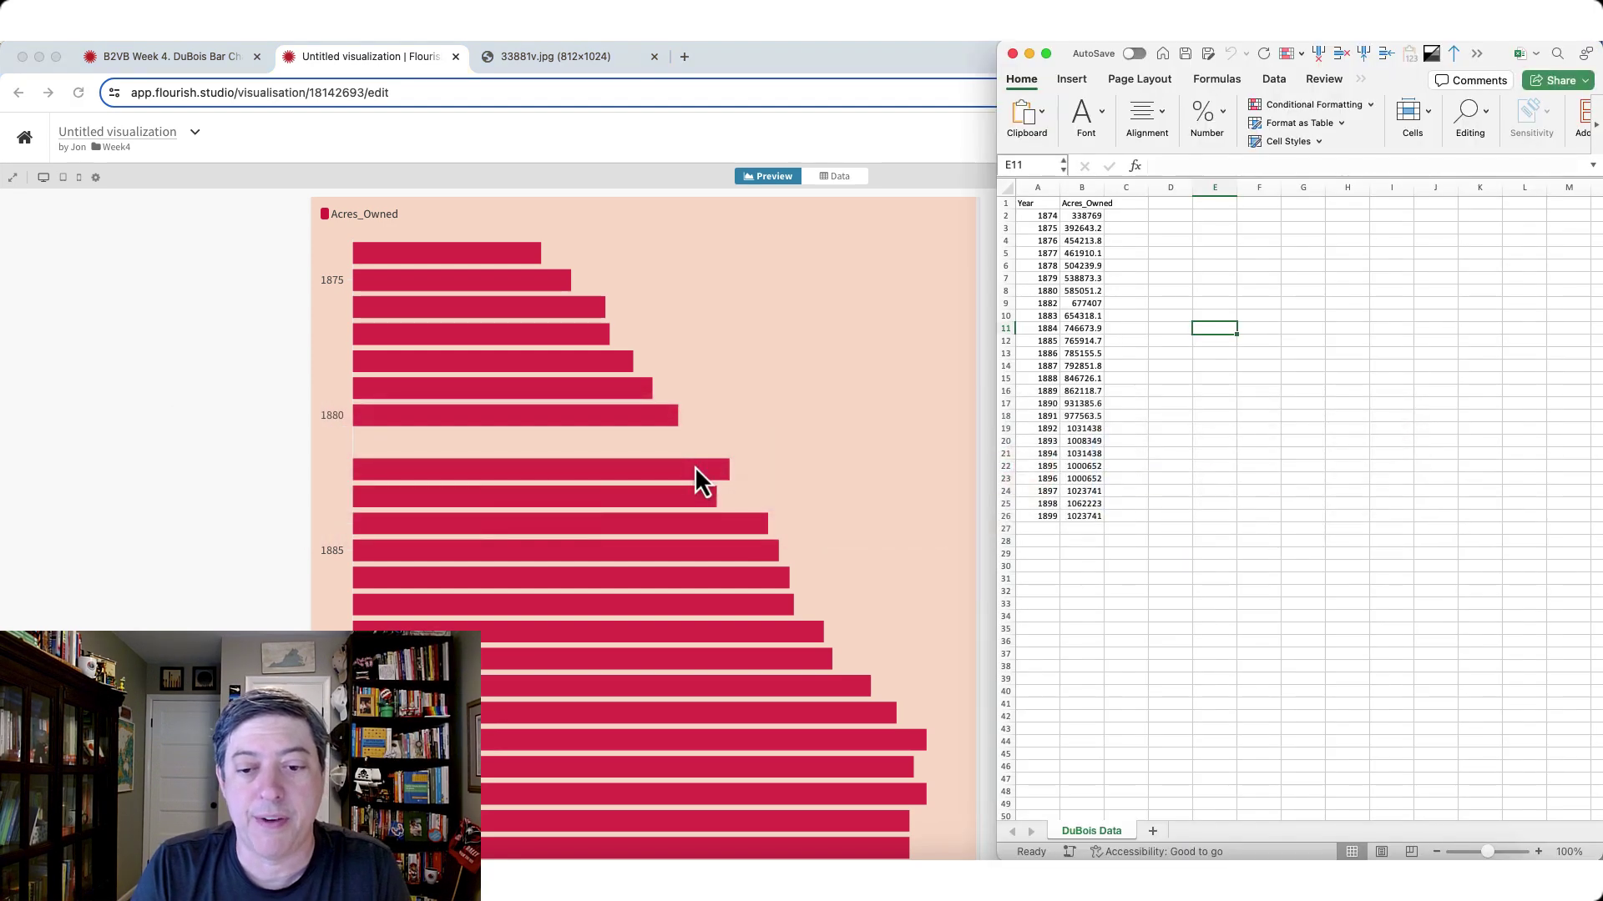
Clear the A1 header and insert a 2-D clustered bar chart of the year and acres data.
left_click(1037, 202)
key("Delete")
key("super+a")
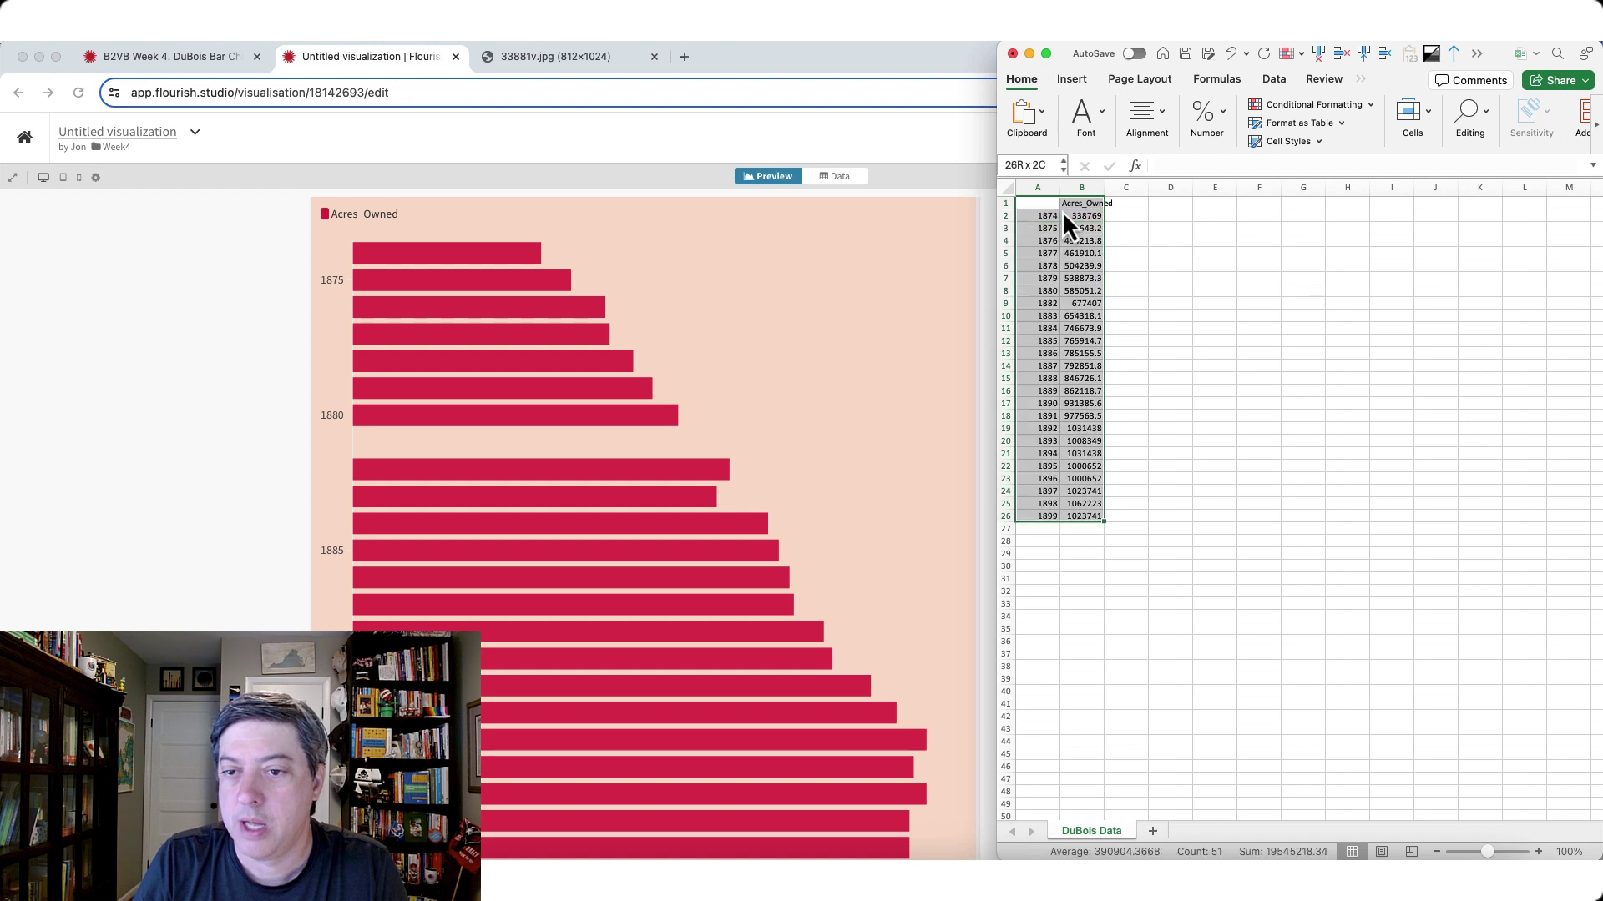
left_click(1074, 78)
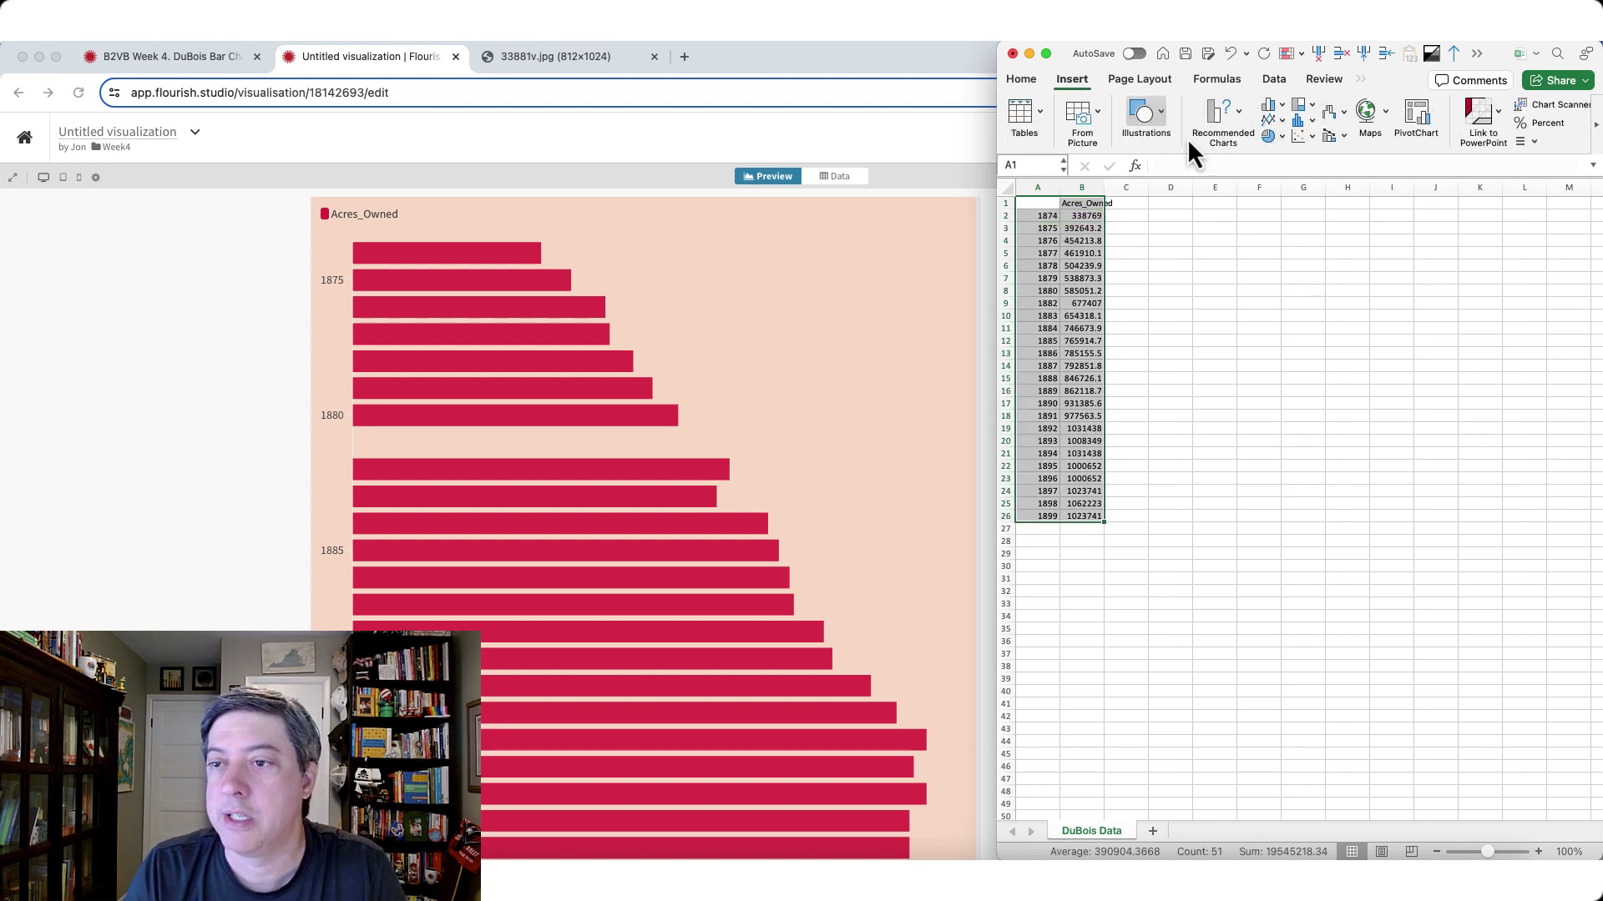
left_click(1268, 107)
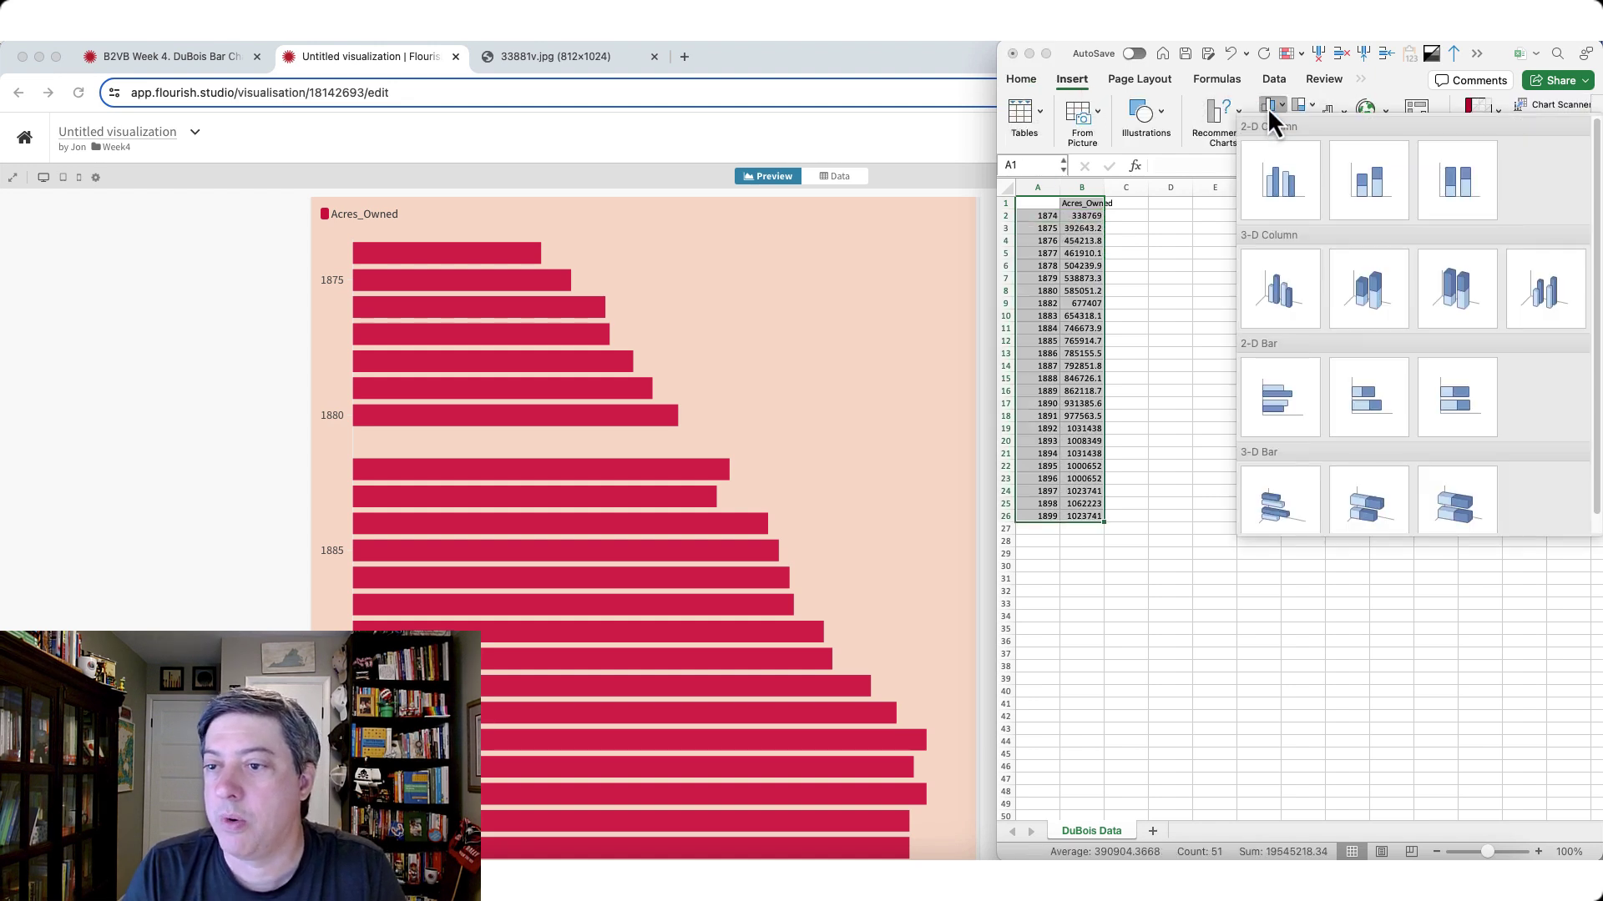
left_click(1279, 377)
left_click_drag(1247, 422, 1183, 358)
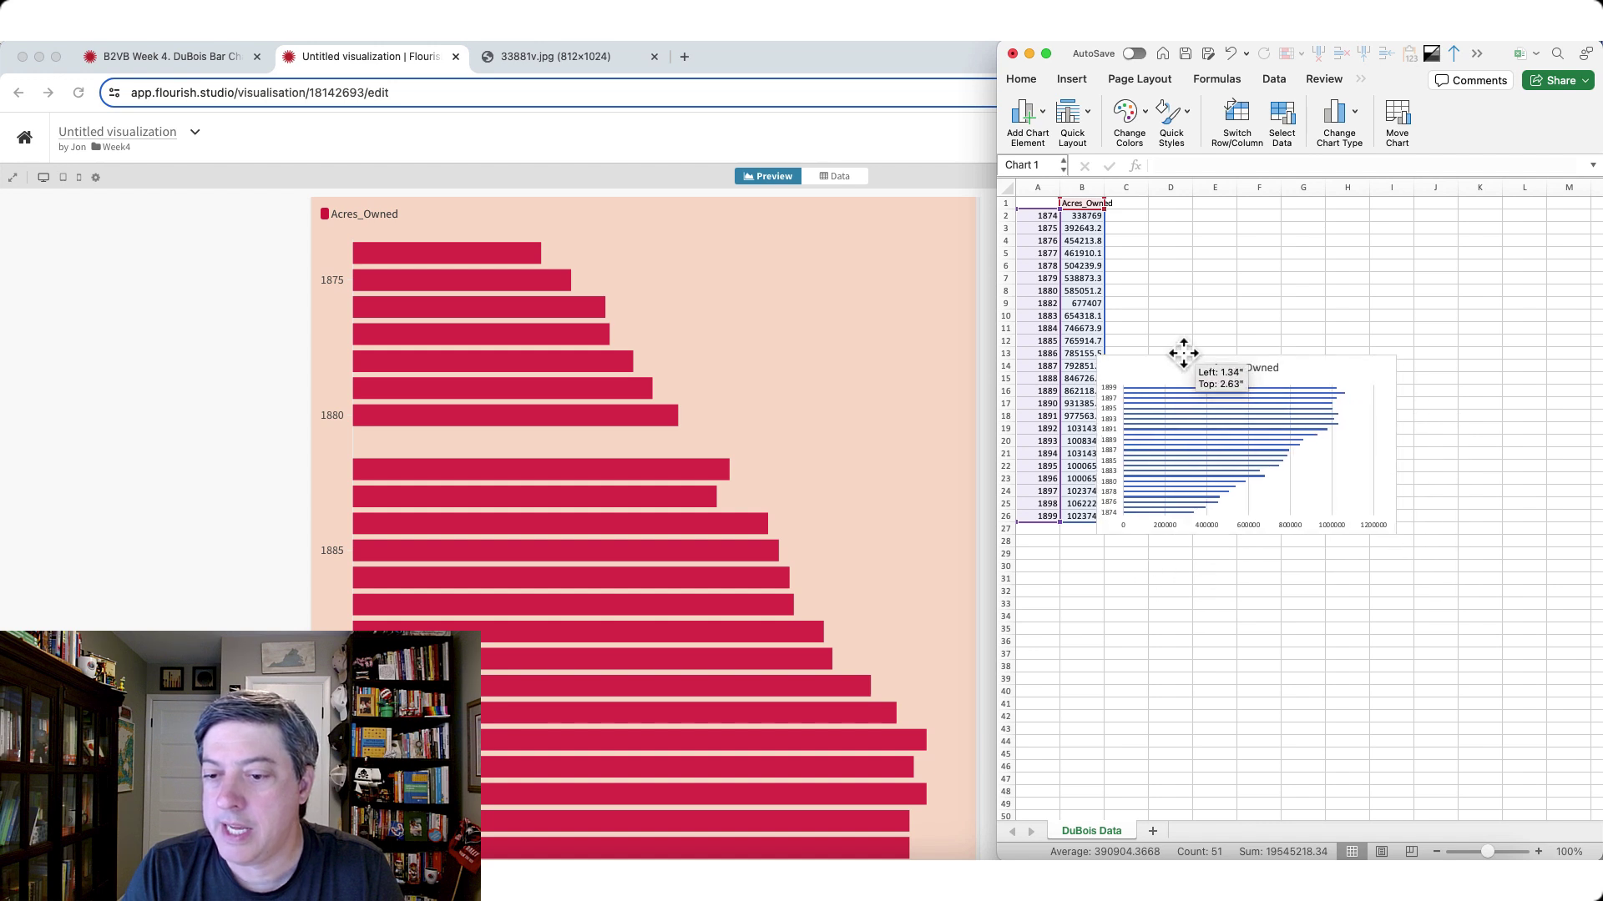
Reverse the year axis so 1874 is at the top and stretch the chart down to about row 44.
left_click(1105, 438)
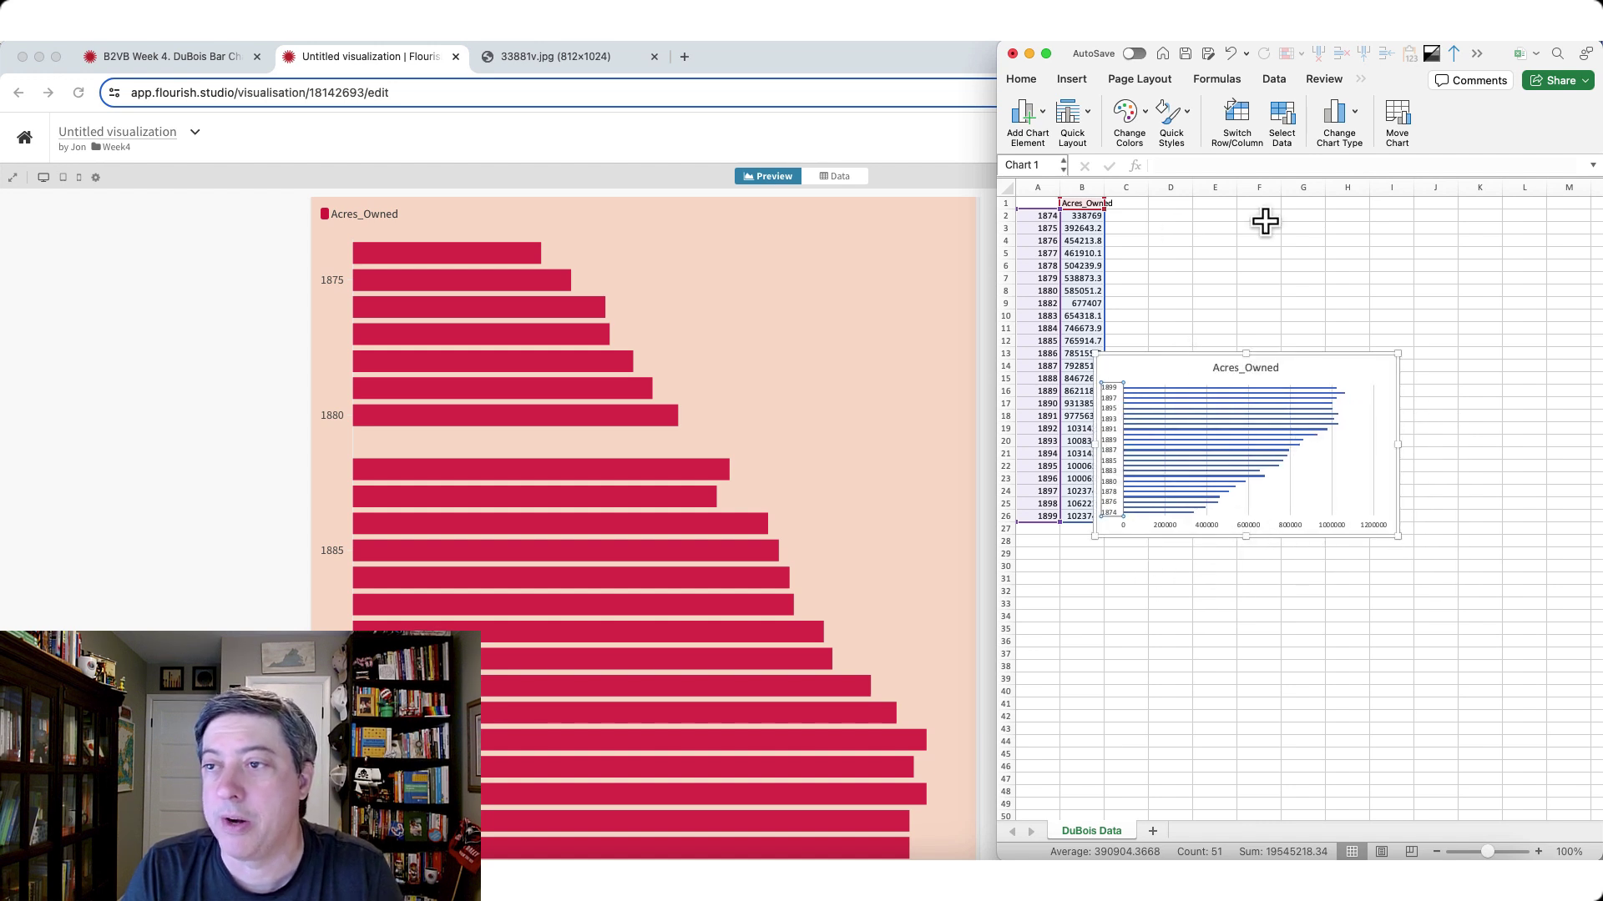
left_click(1453, 55)
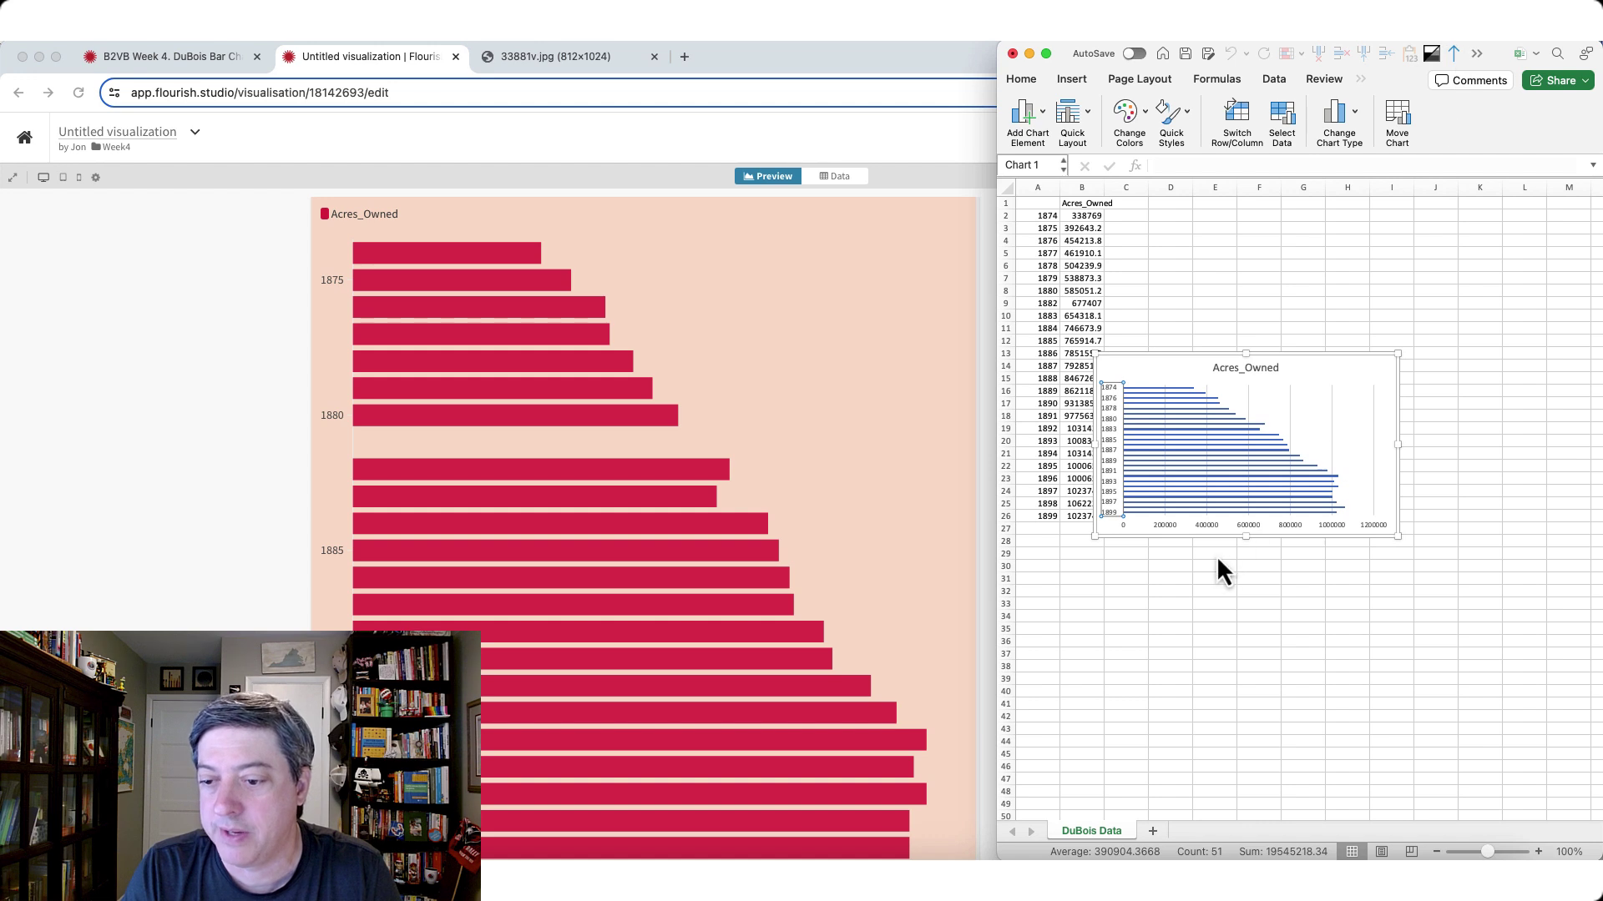
left_click_drag(1246, 536, 1277, 743)
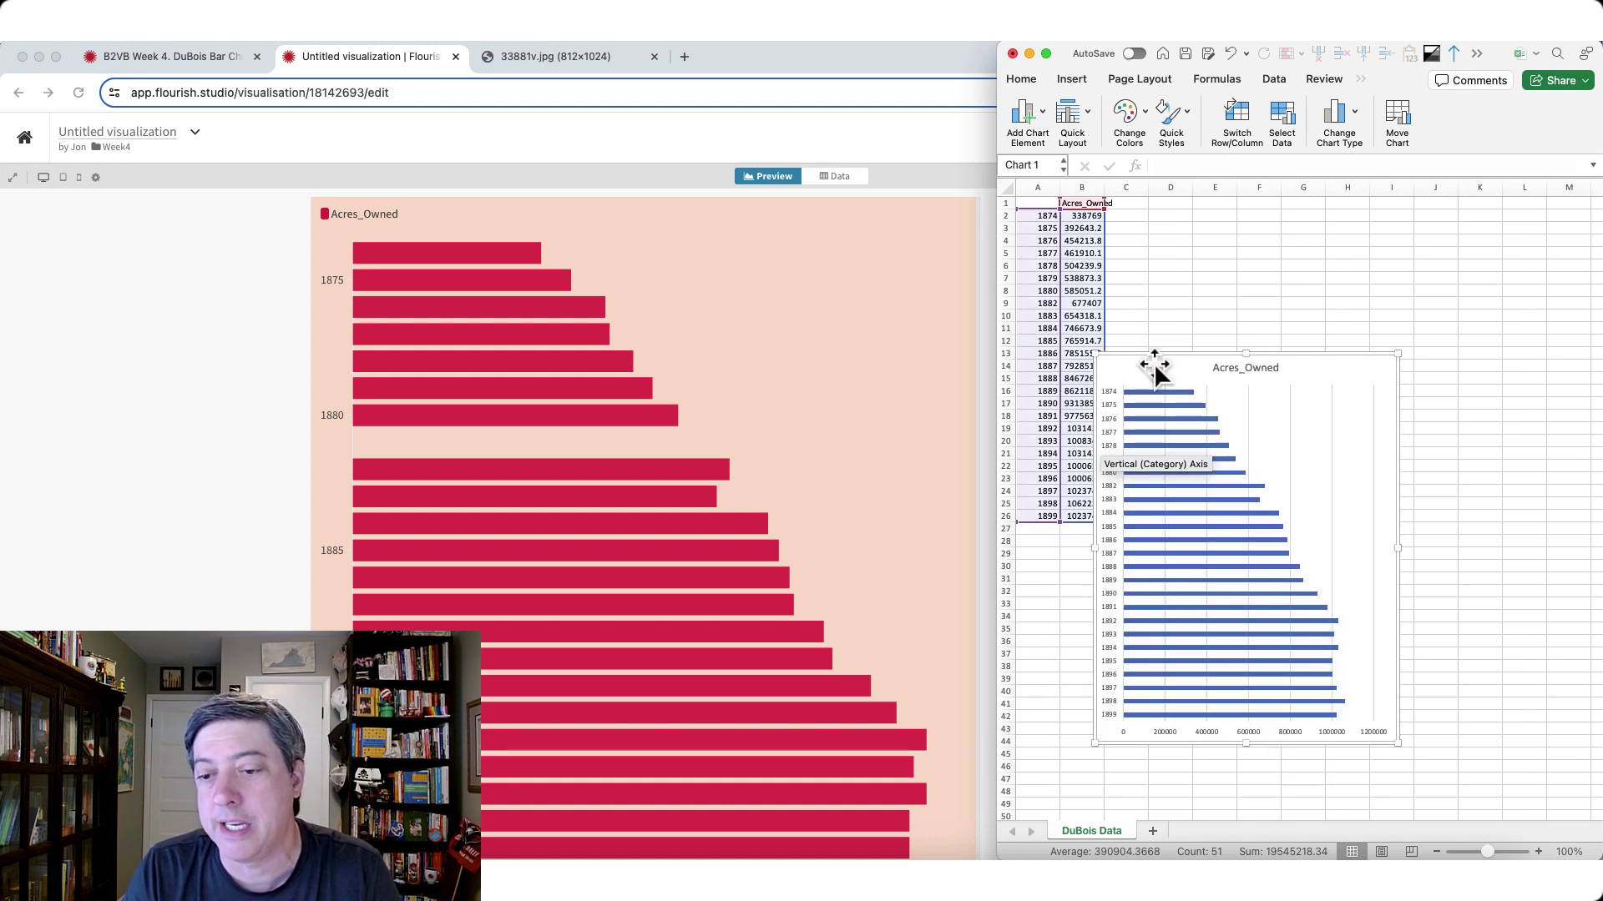
Enlarge the year axis labels to 18 pt.
left_click(1110, 513)
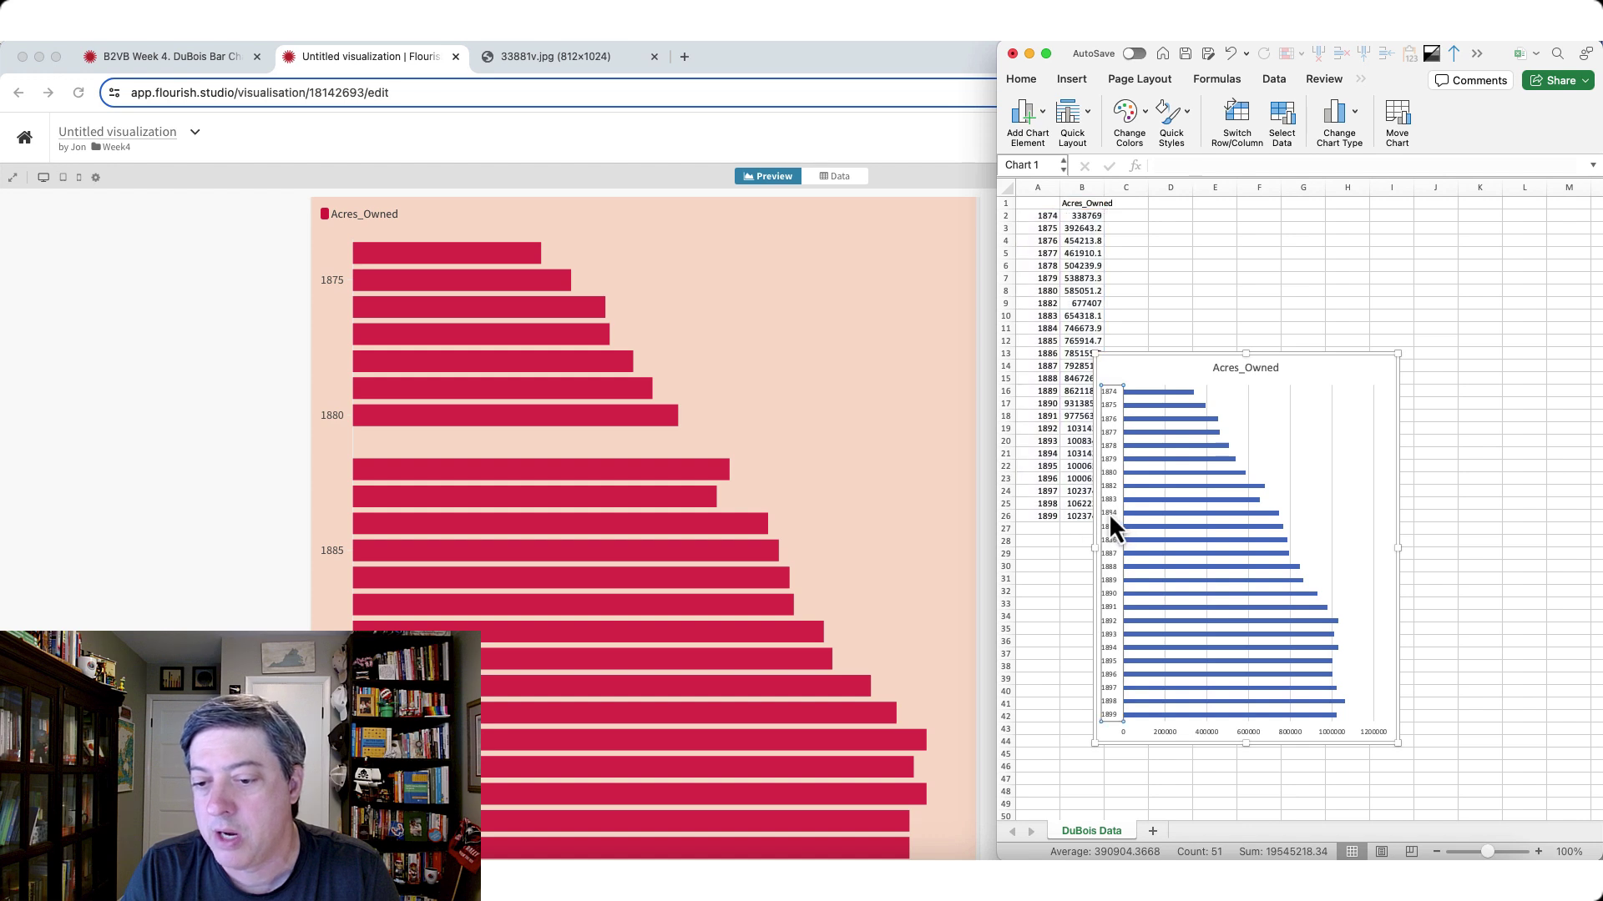
left_click(1020, 79)
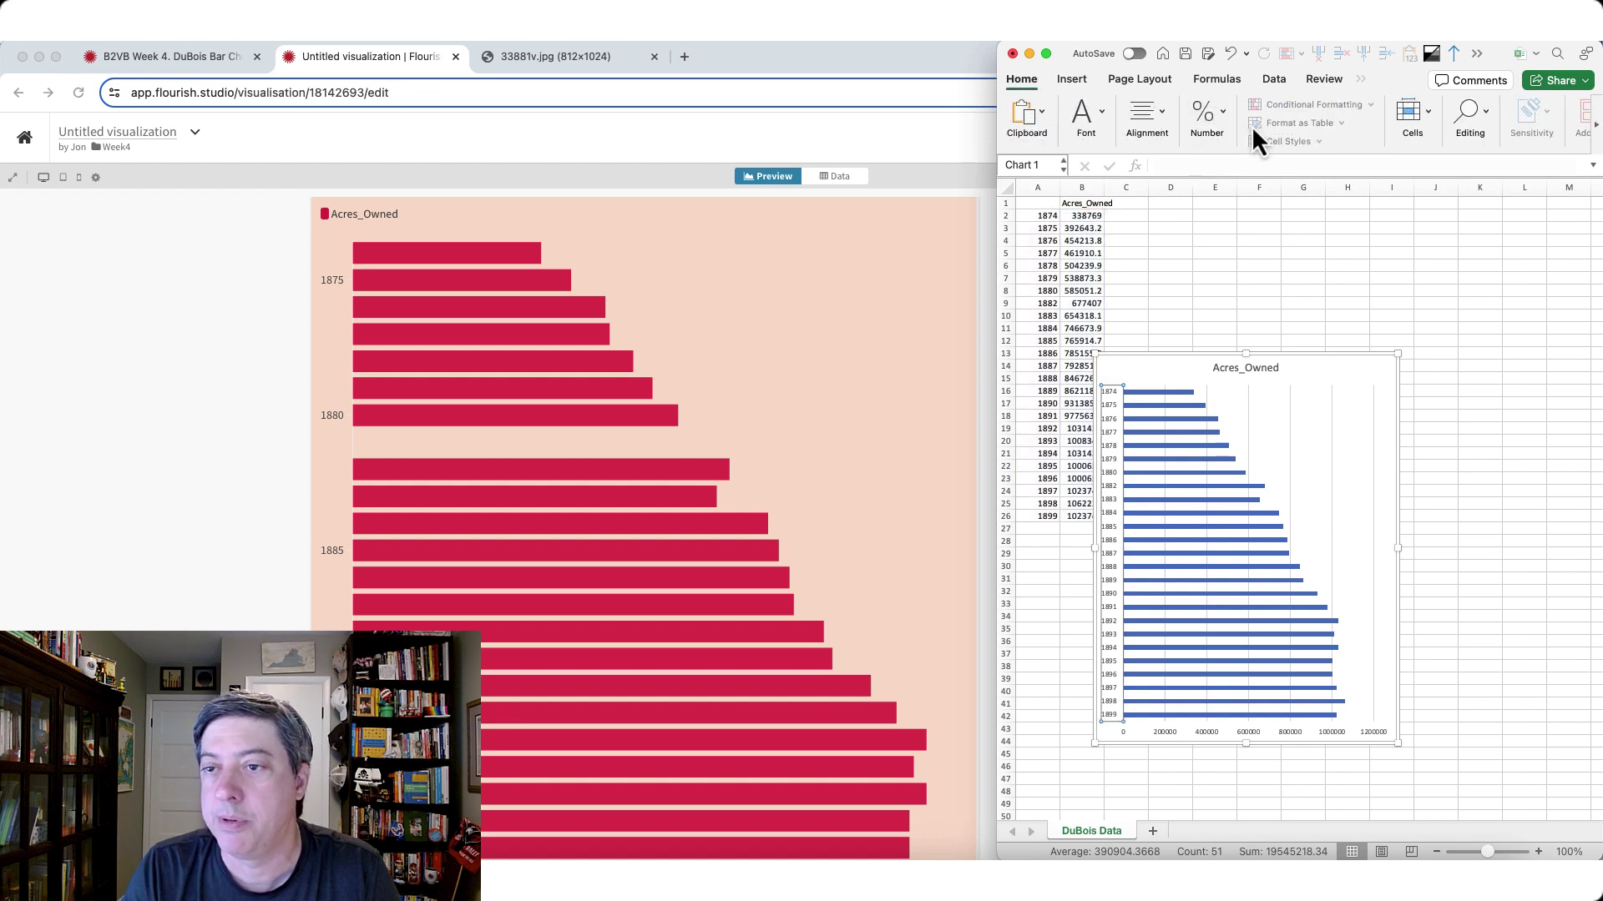
left_click(1101, 111)
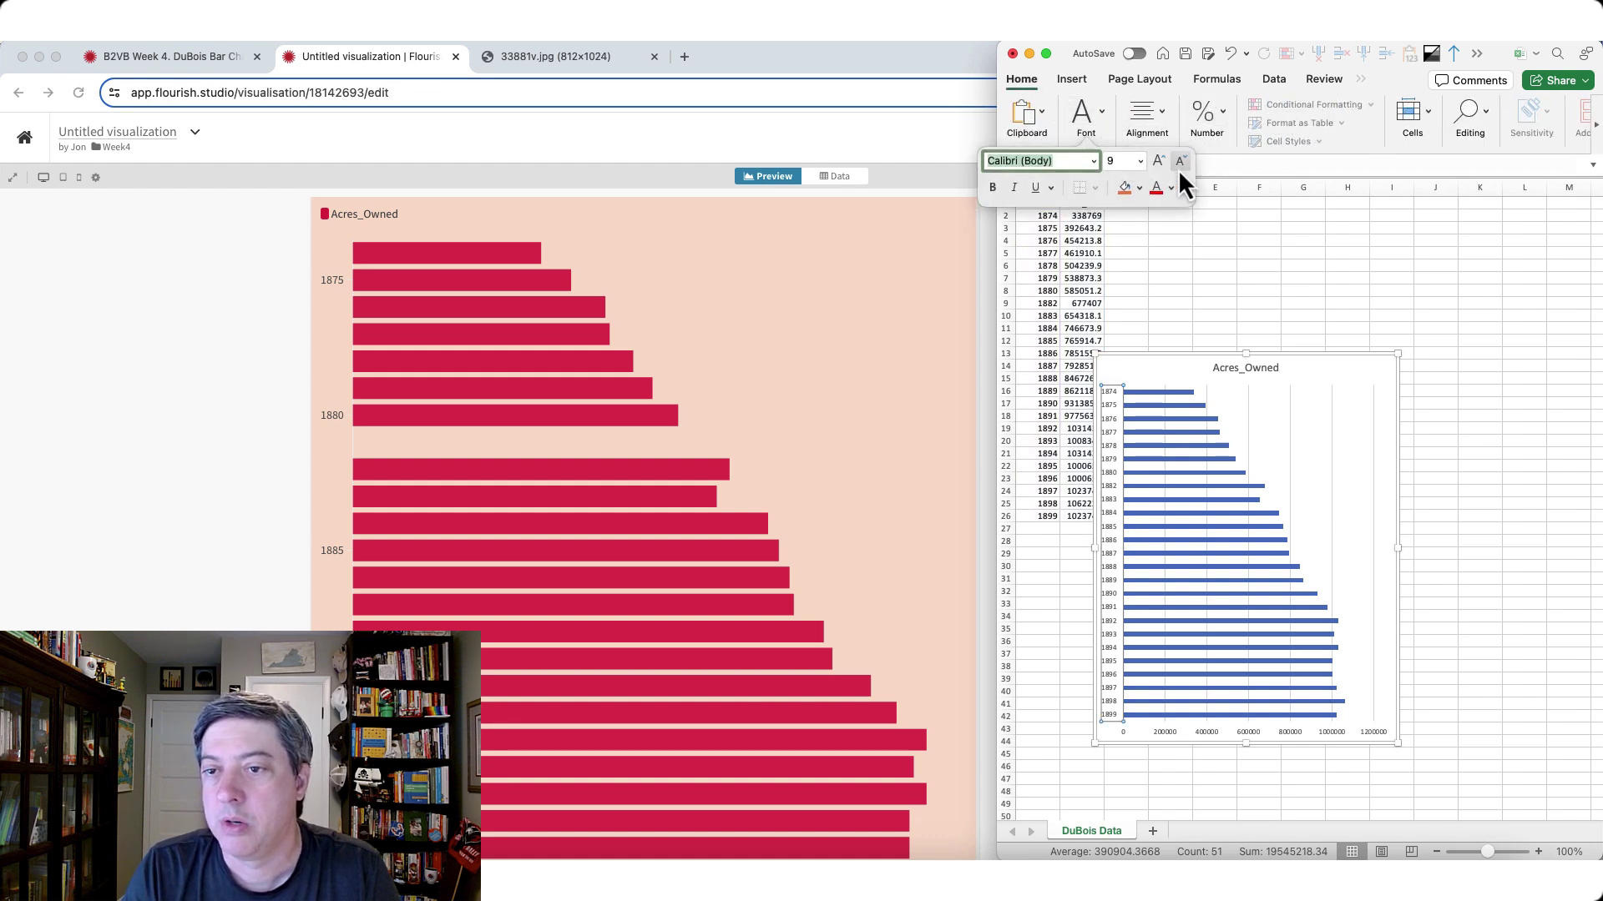
left_click(1160, 158)
left_click(1160, 158)
left_click(1159, 159)
left_click(1159, 159)
left_click(1160, 159)
left_click(1159, 159)
left_click(1159, 159)
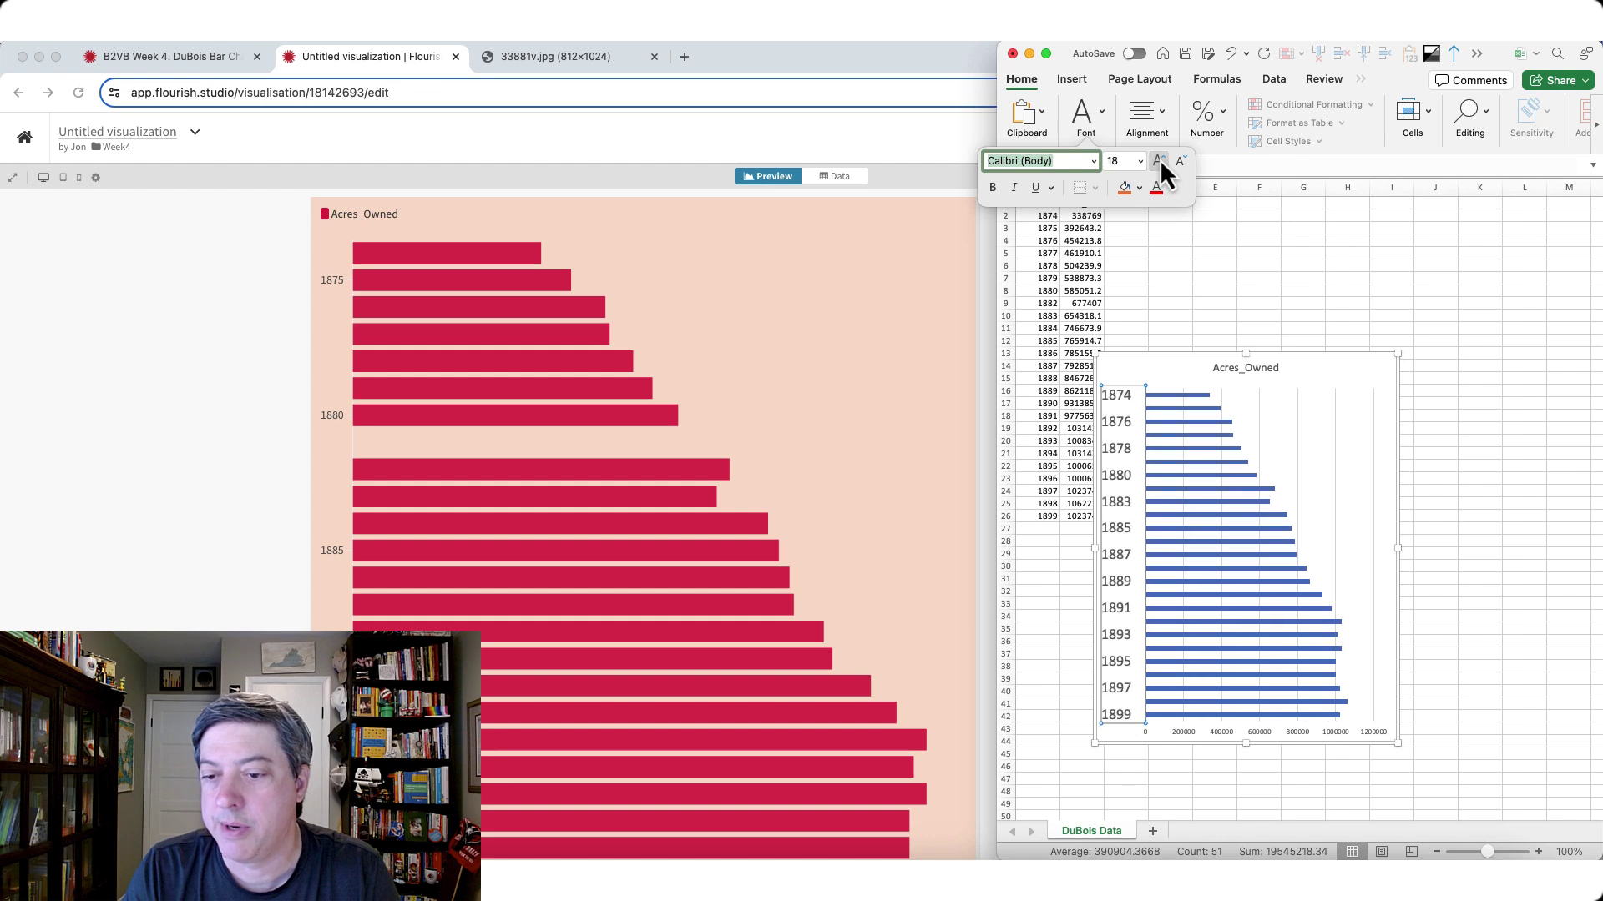
left_click(1142, 382)
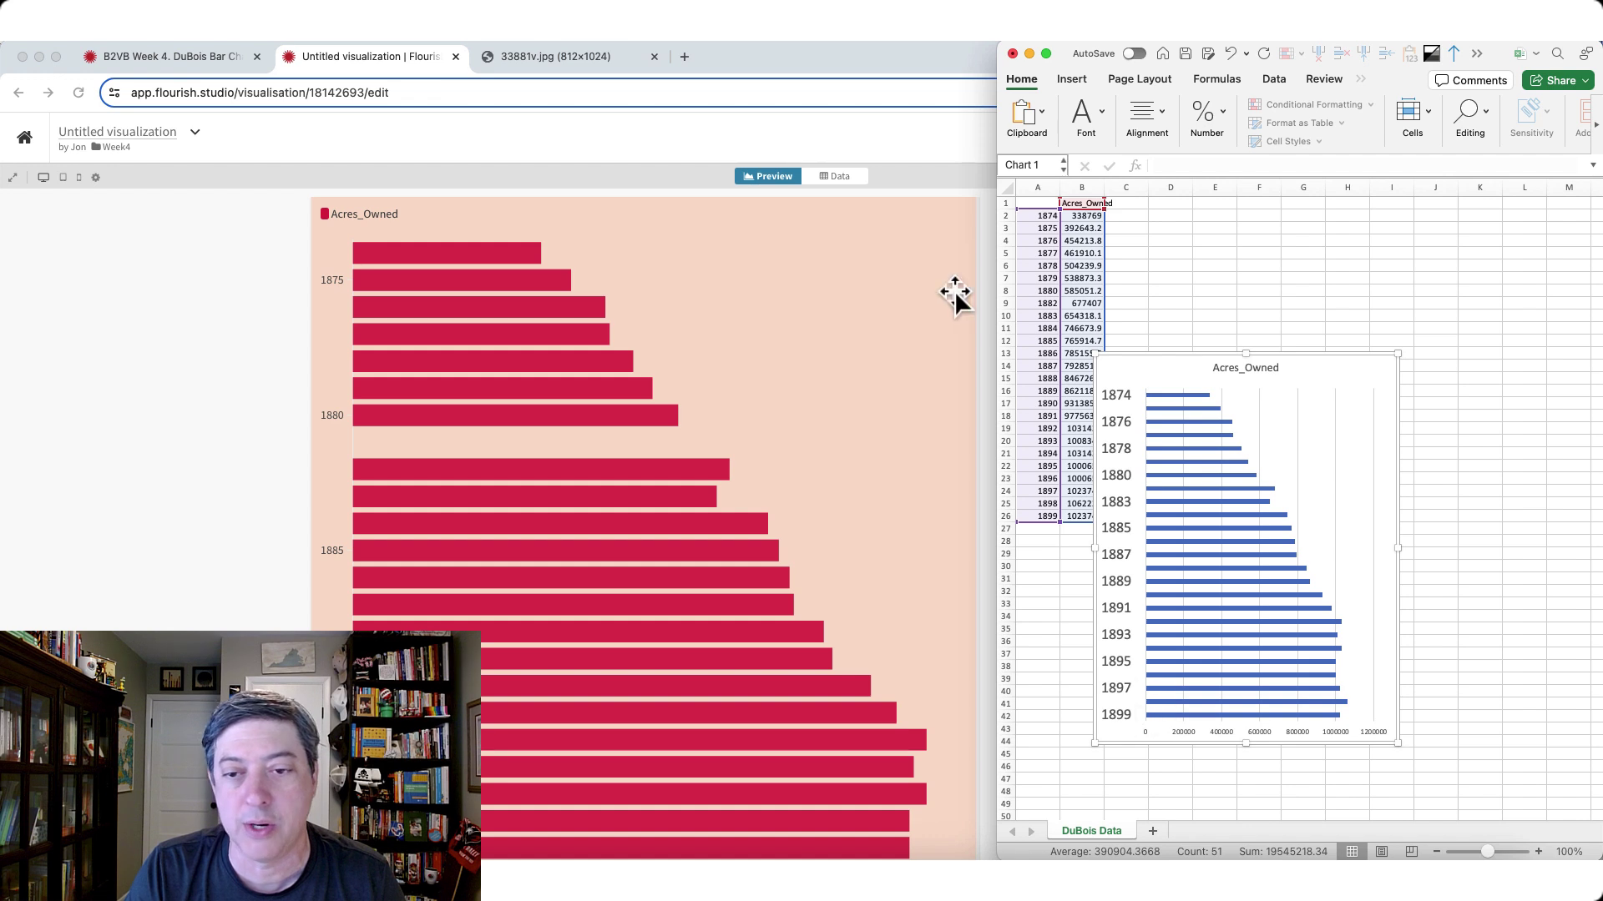
Back in Flourish, set the Y axis date minimum to 1874 and maximum to 1899.
left_click(978, 192)
scroll(461, 548, "down", 3)
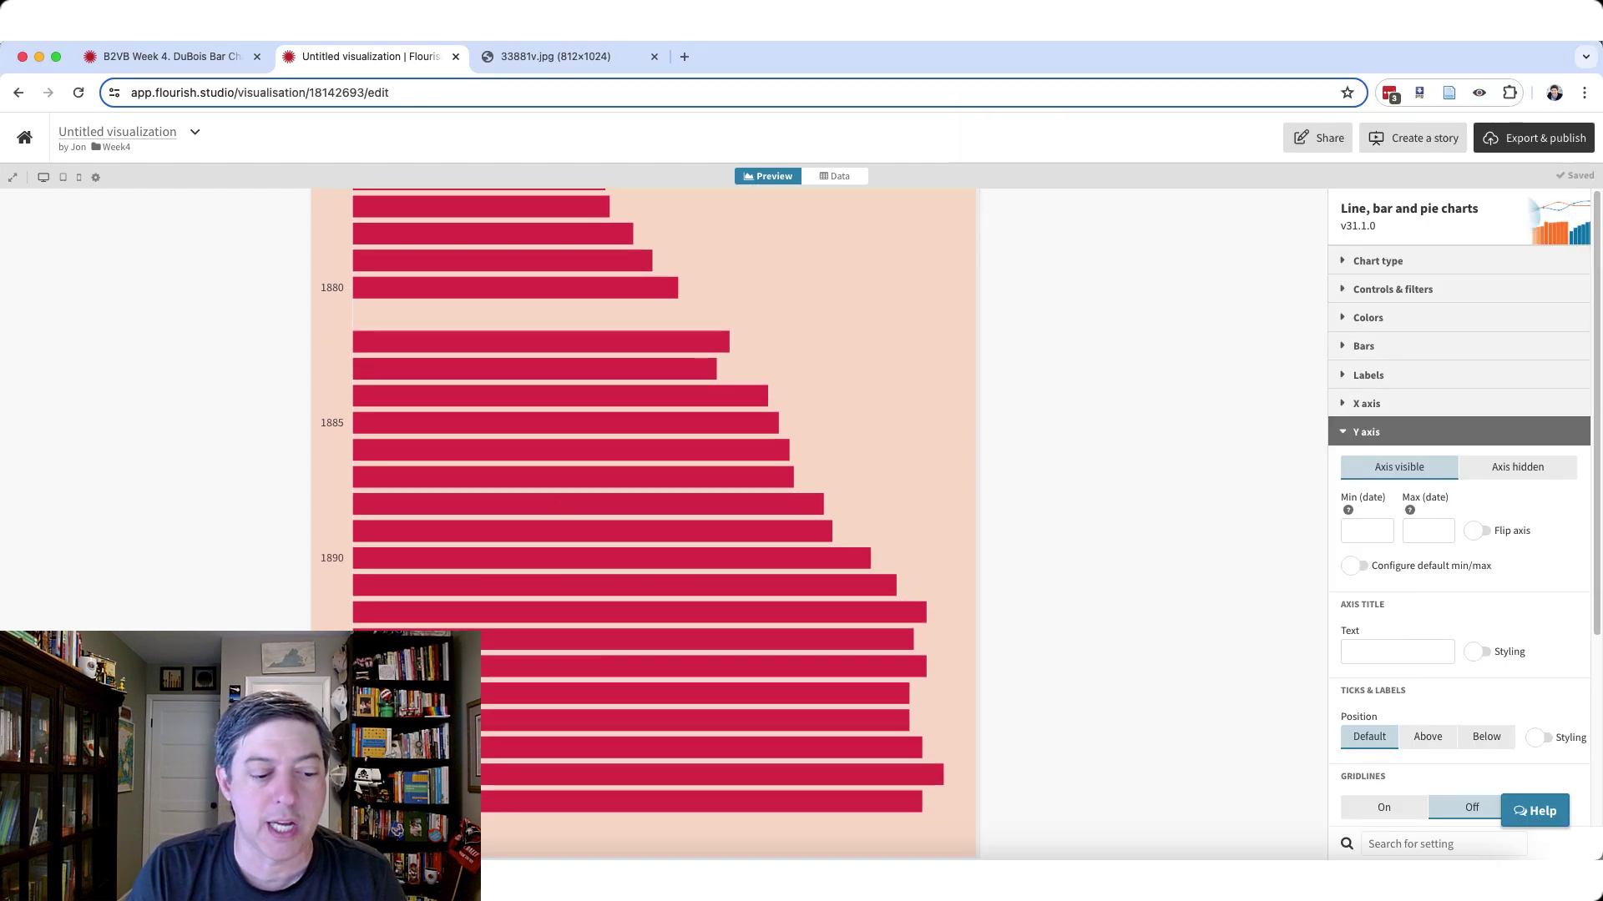
scroll(427, 514, "up", 3)
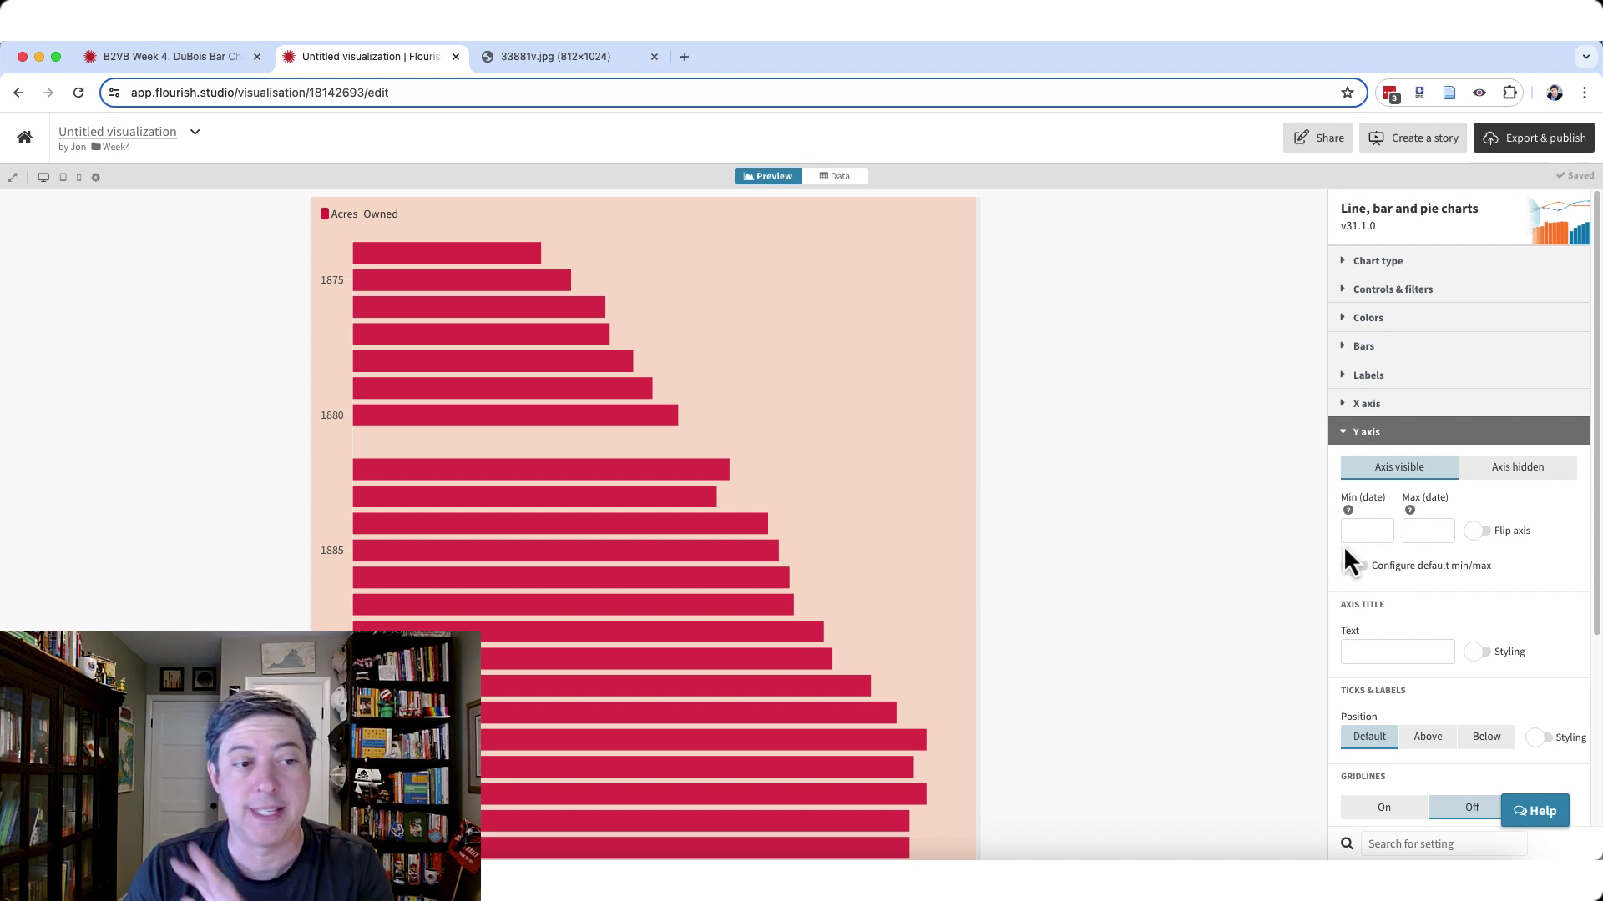
left_click(1363, 531)
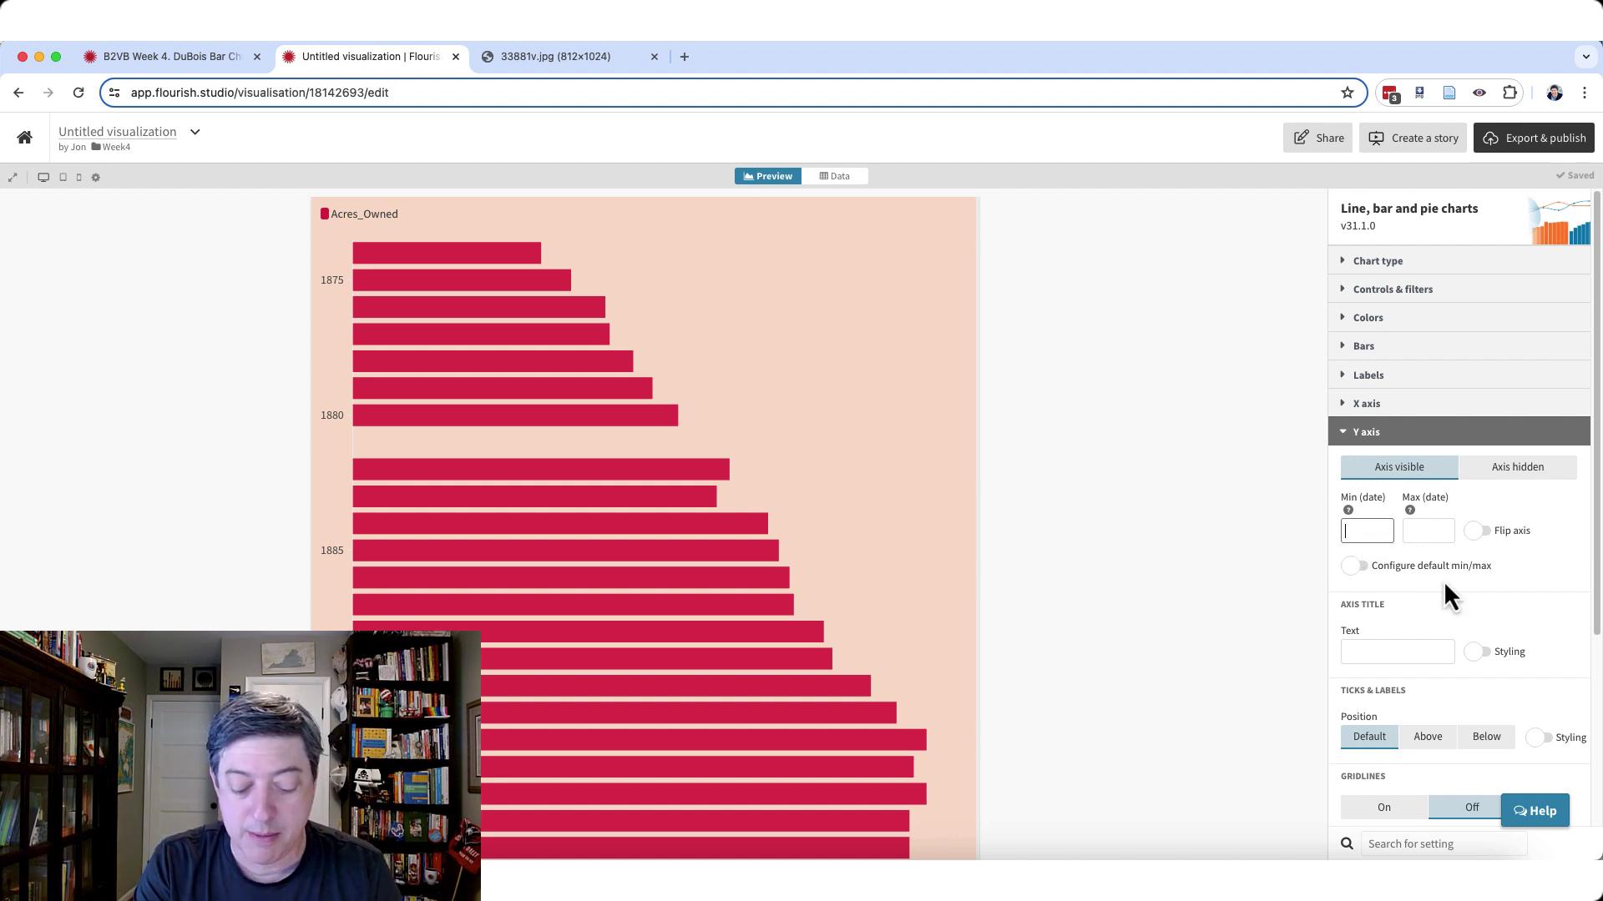
type("1874")
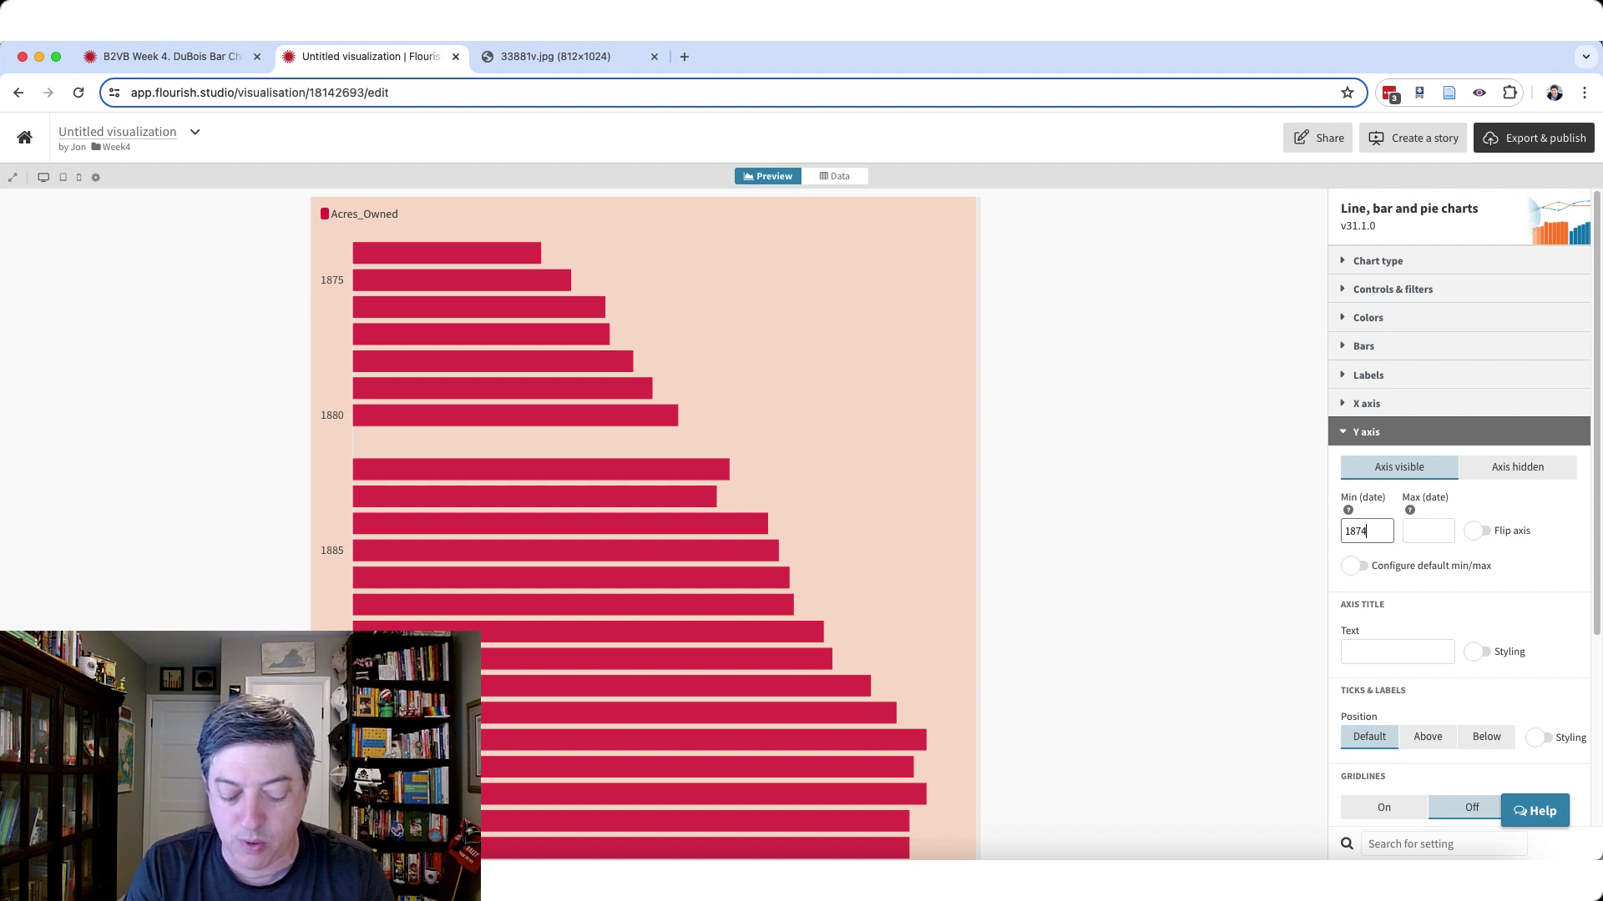
key("Tab")
key("Tab")
type("1")
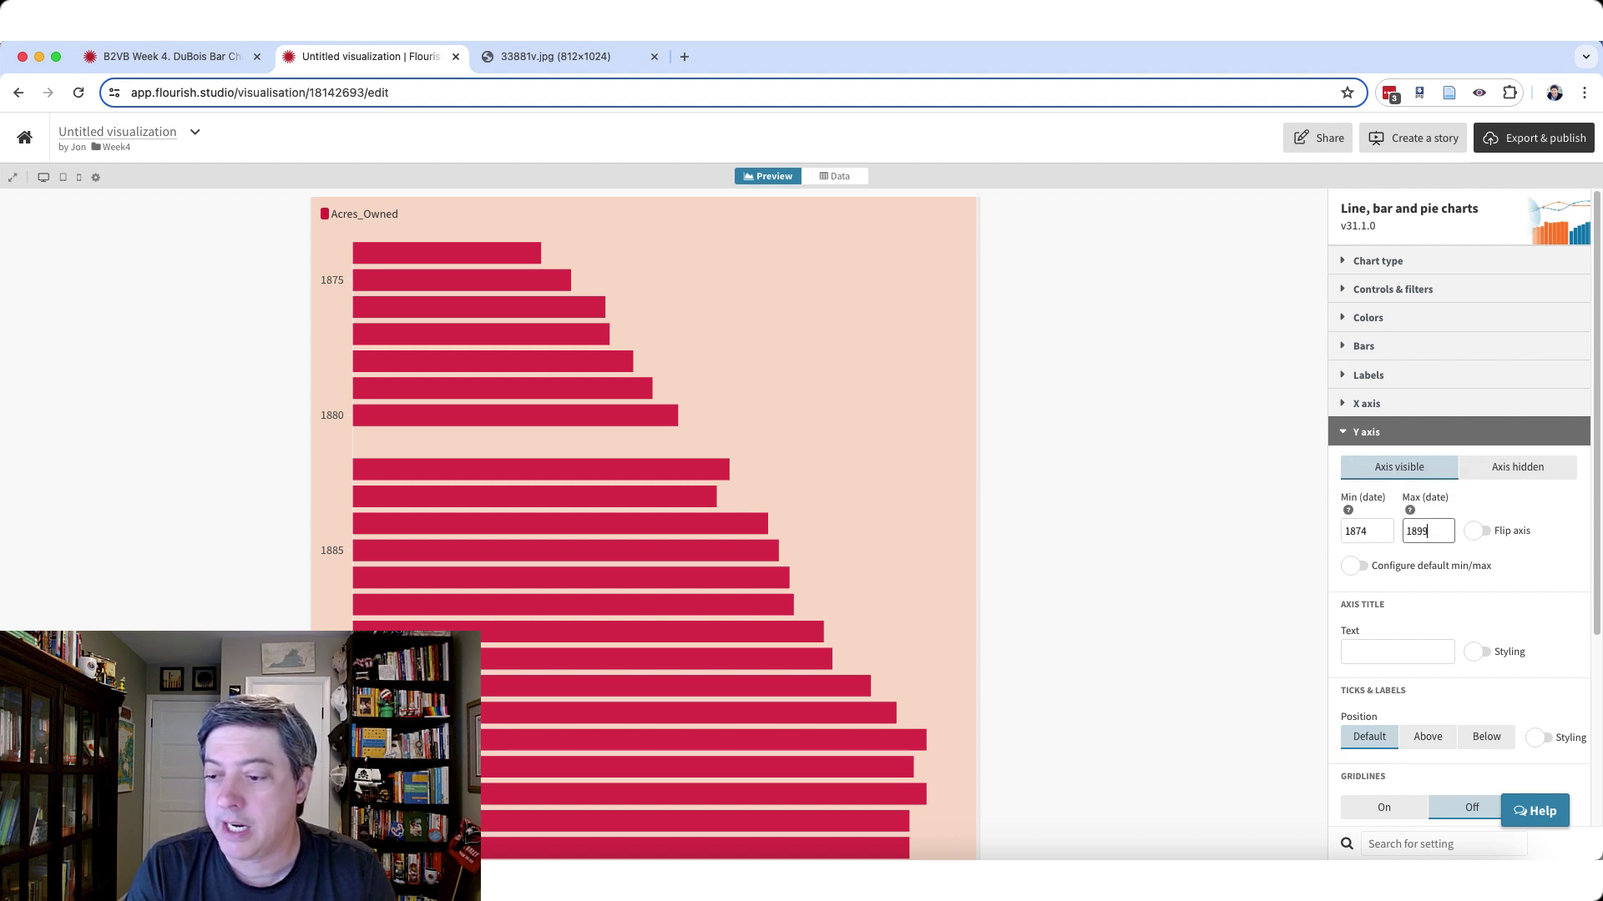
key("Tab")
scroll(518, 753, "down", 3)
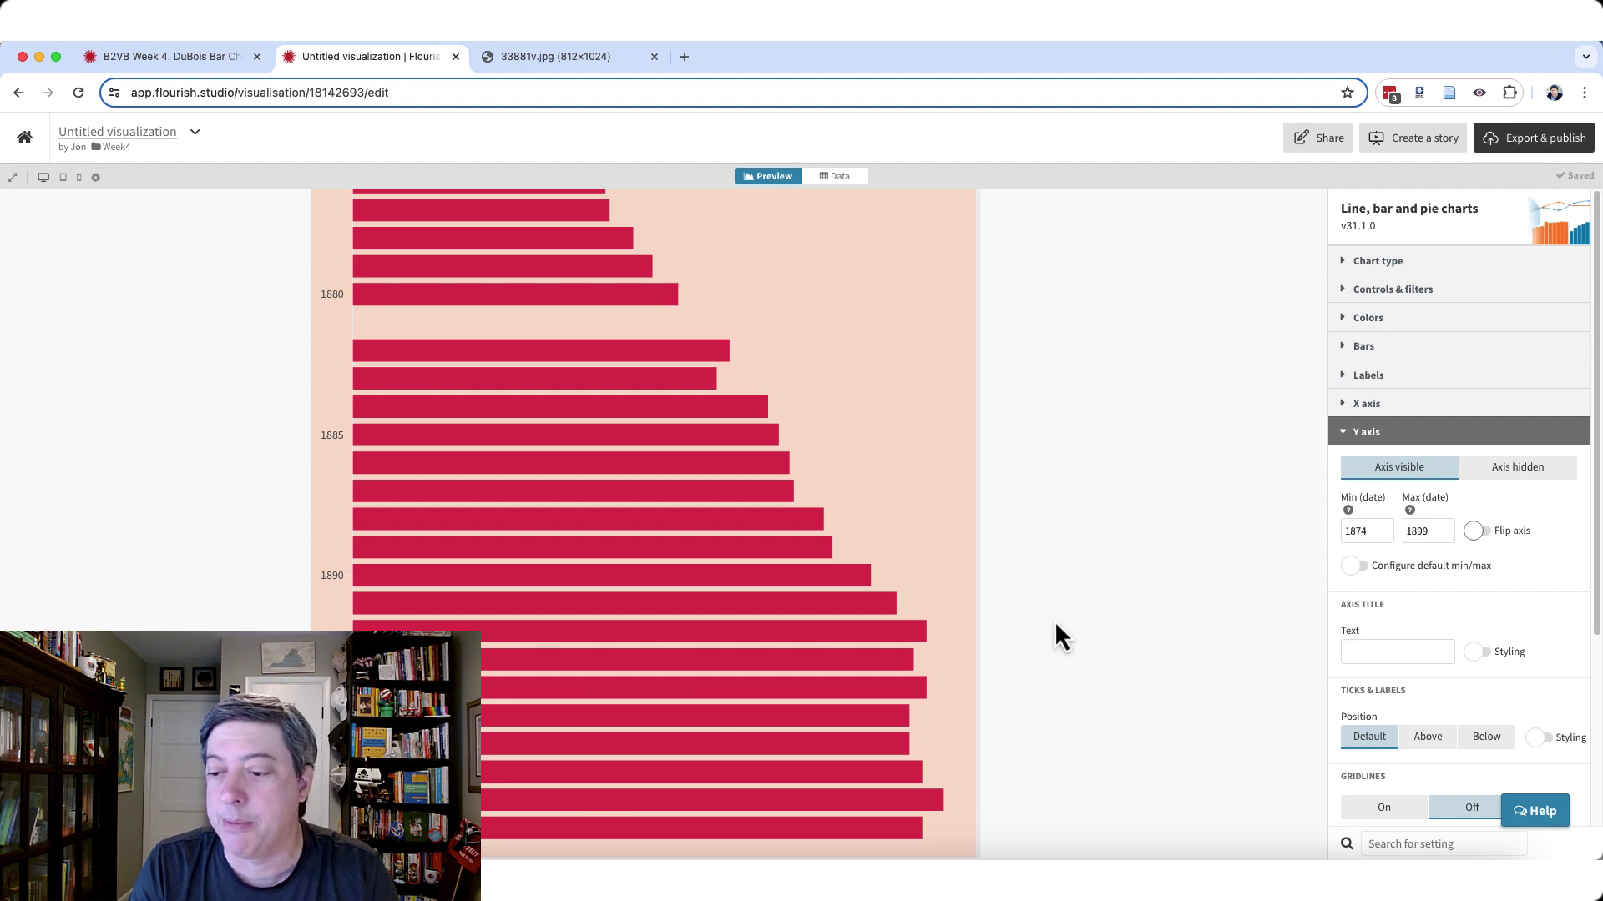
scroll(1085, 626, "up", 1)
scroll(1085, 613, "up", 3)
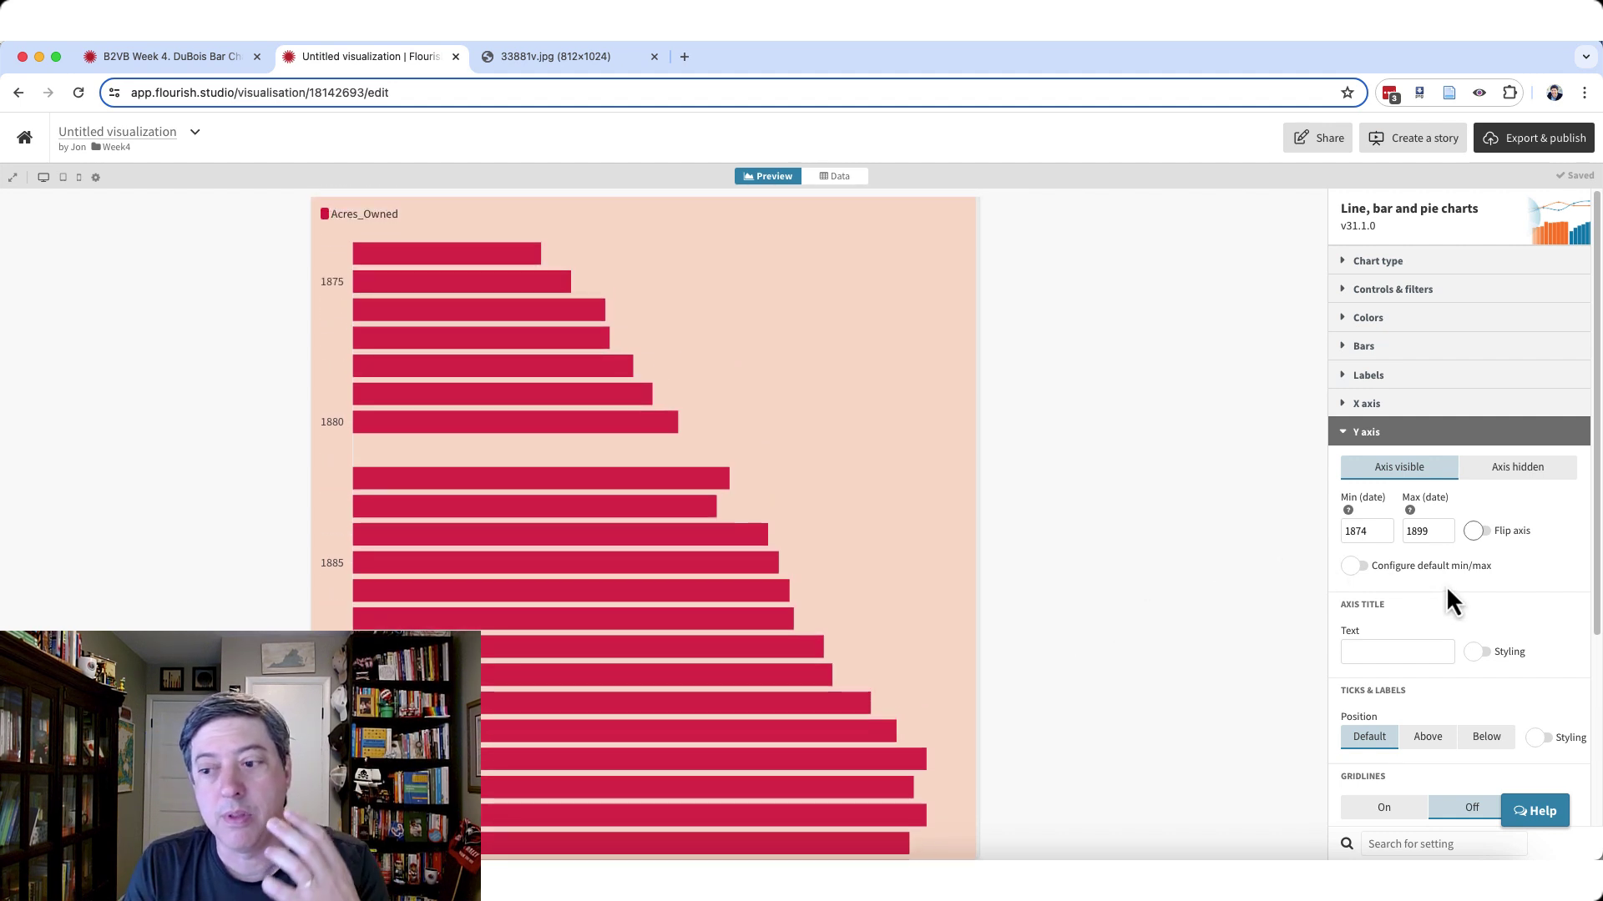
scroll(1446, 589, "down", 3)
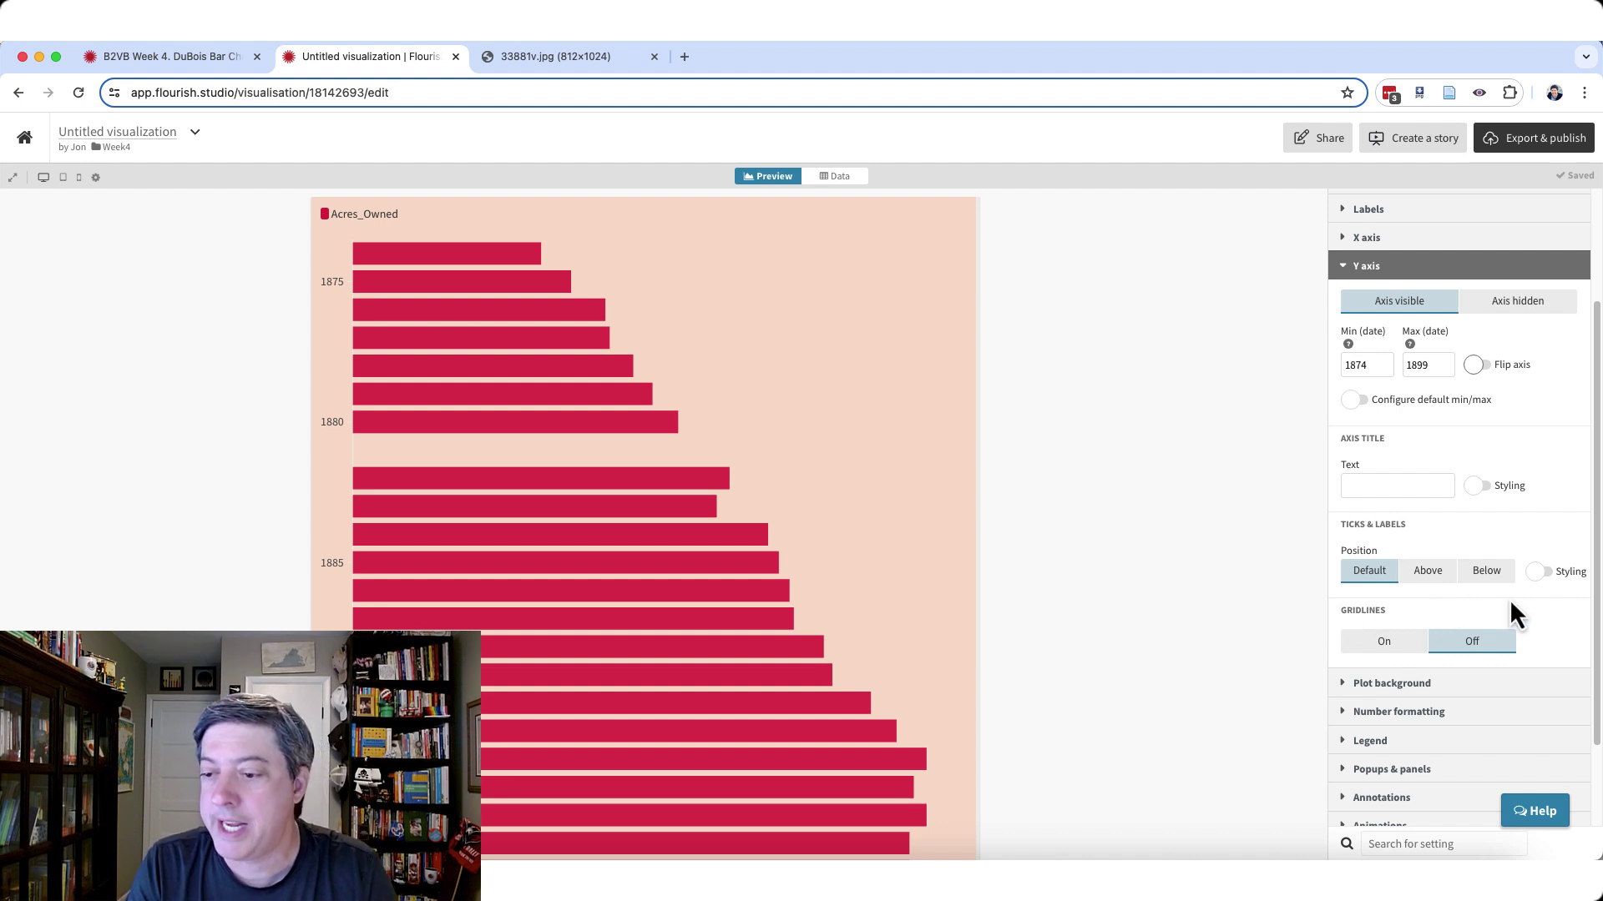
Turn on Y axis Ticks & Labels styling and set the tick count to 25.
left_click(1543, 575)
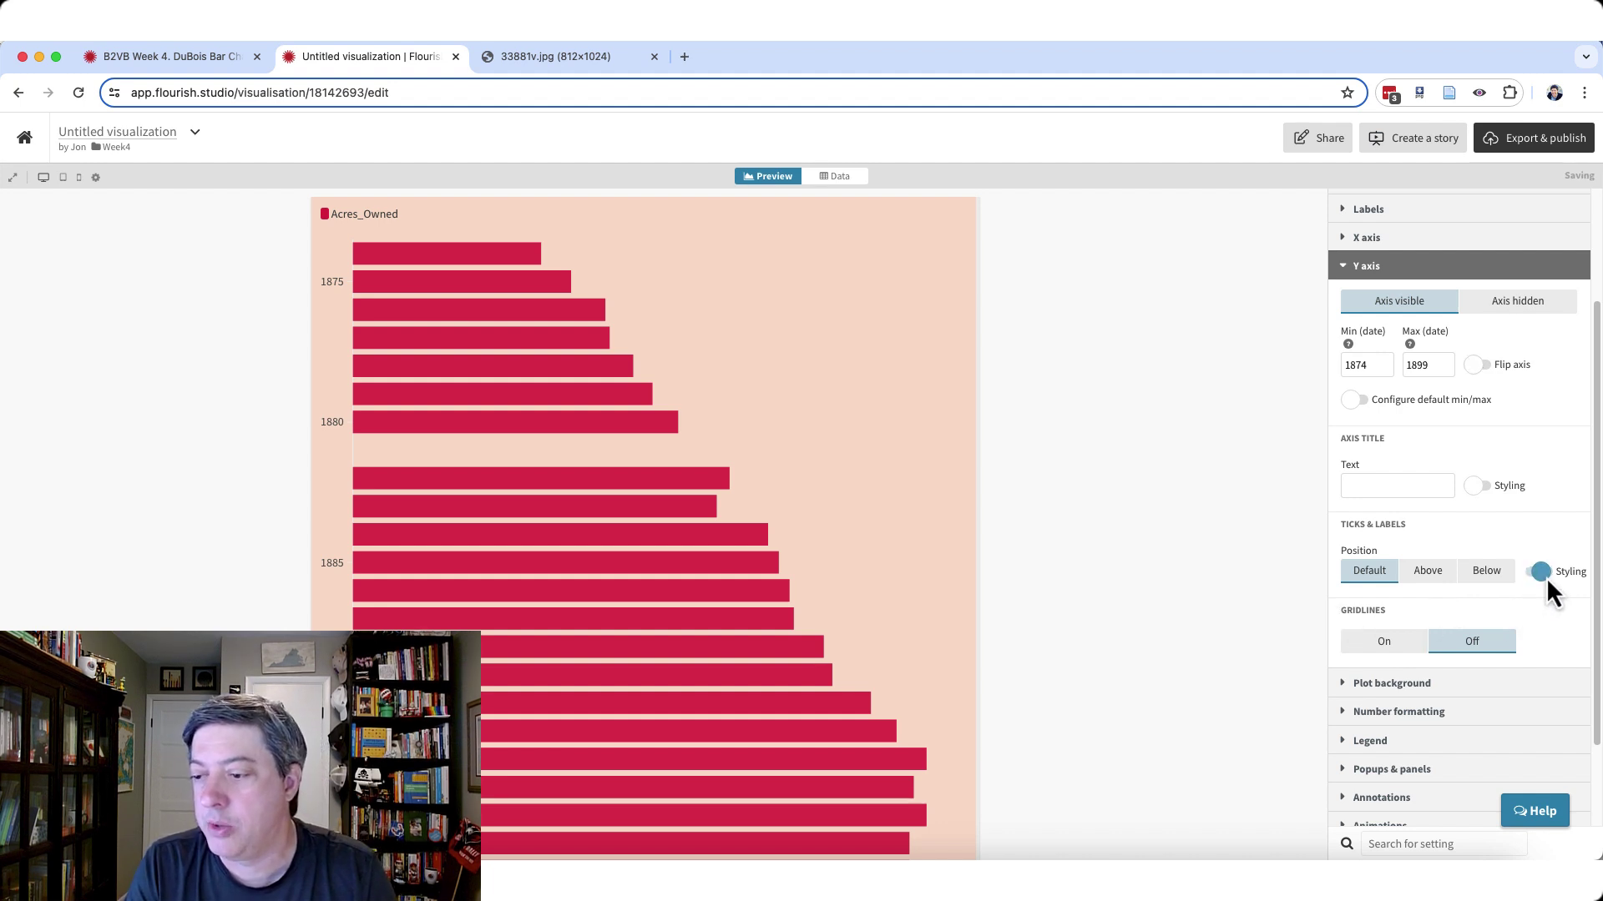
scroll(1482, 634, "down", 3)
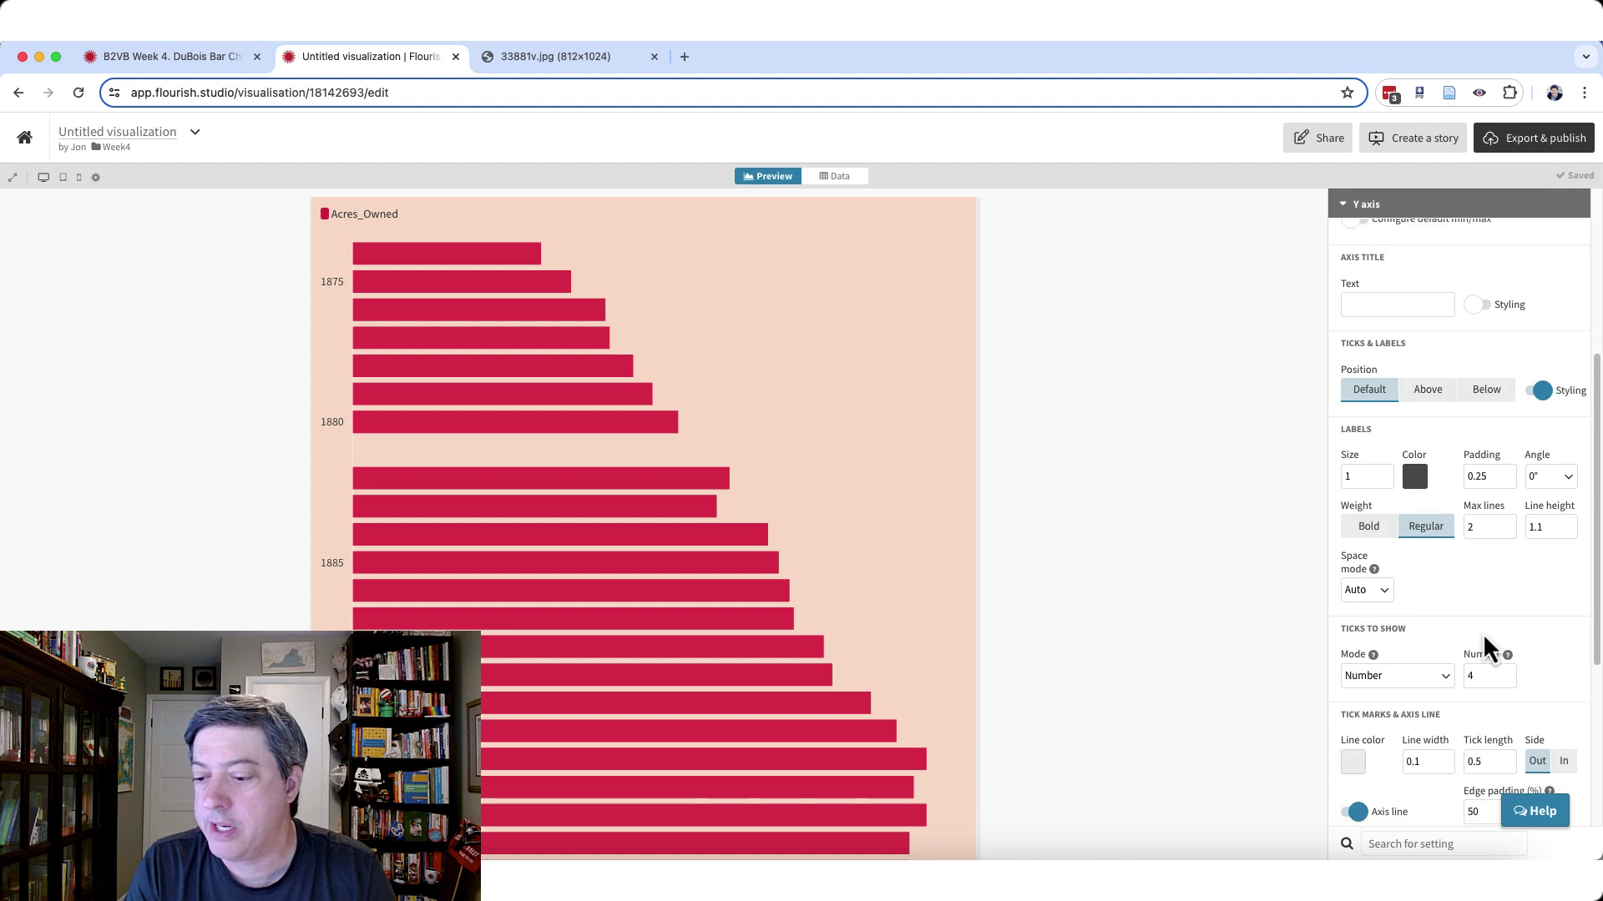
double_click(1461, 674)
type("1")
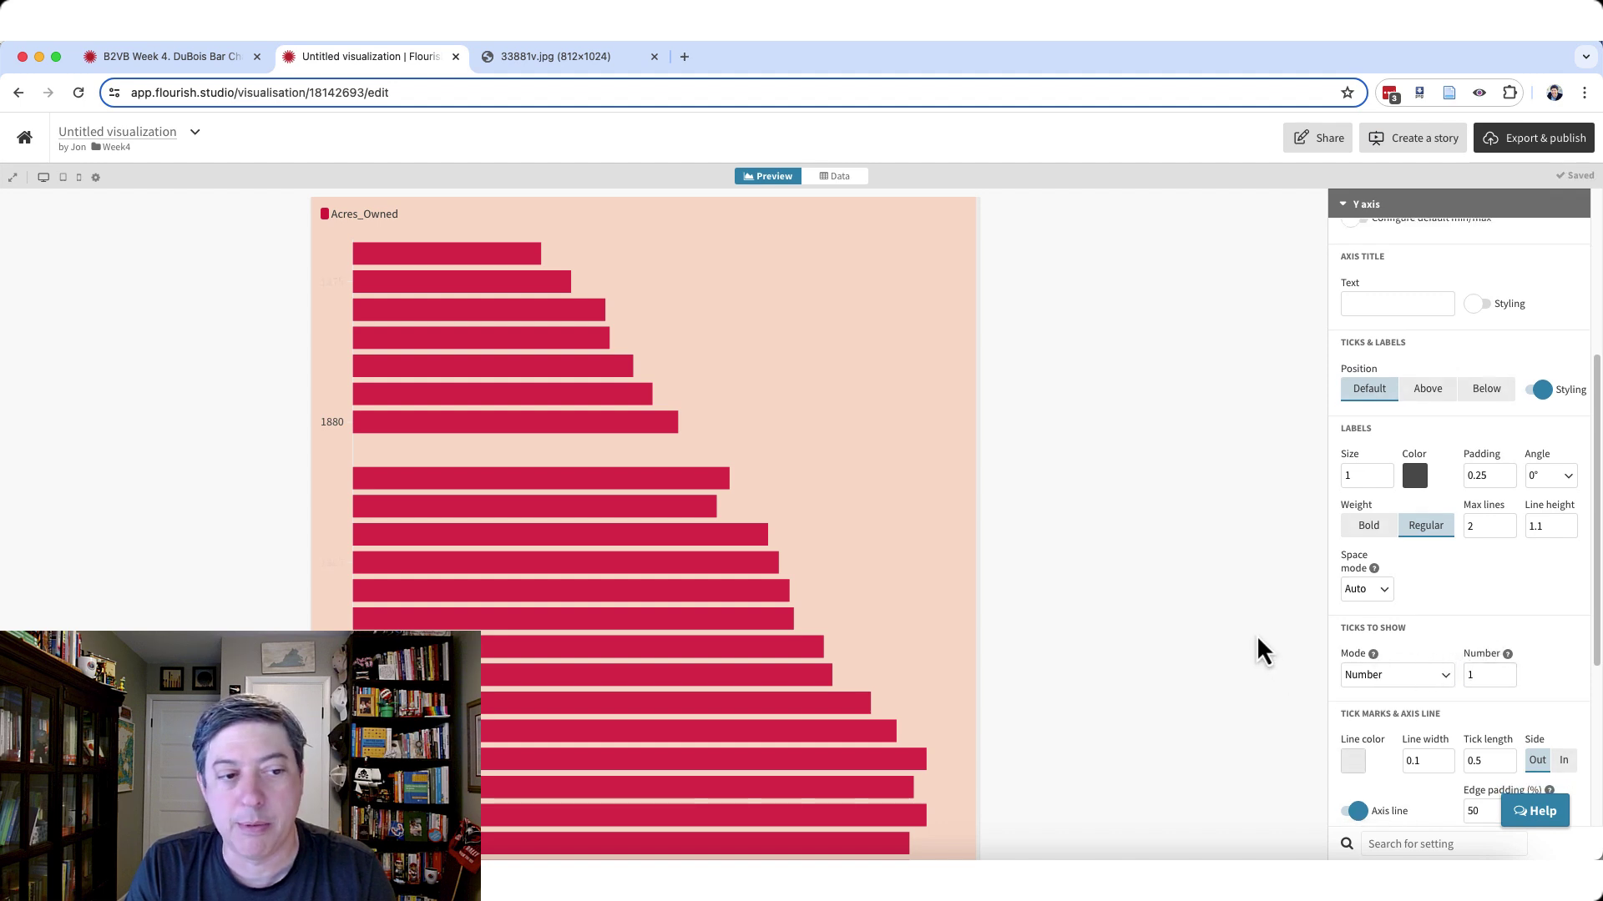
left_click_drag(1478, 675, 1439, 674)
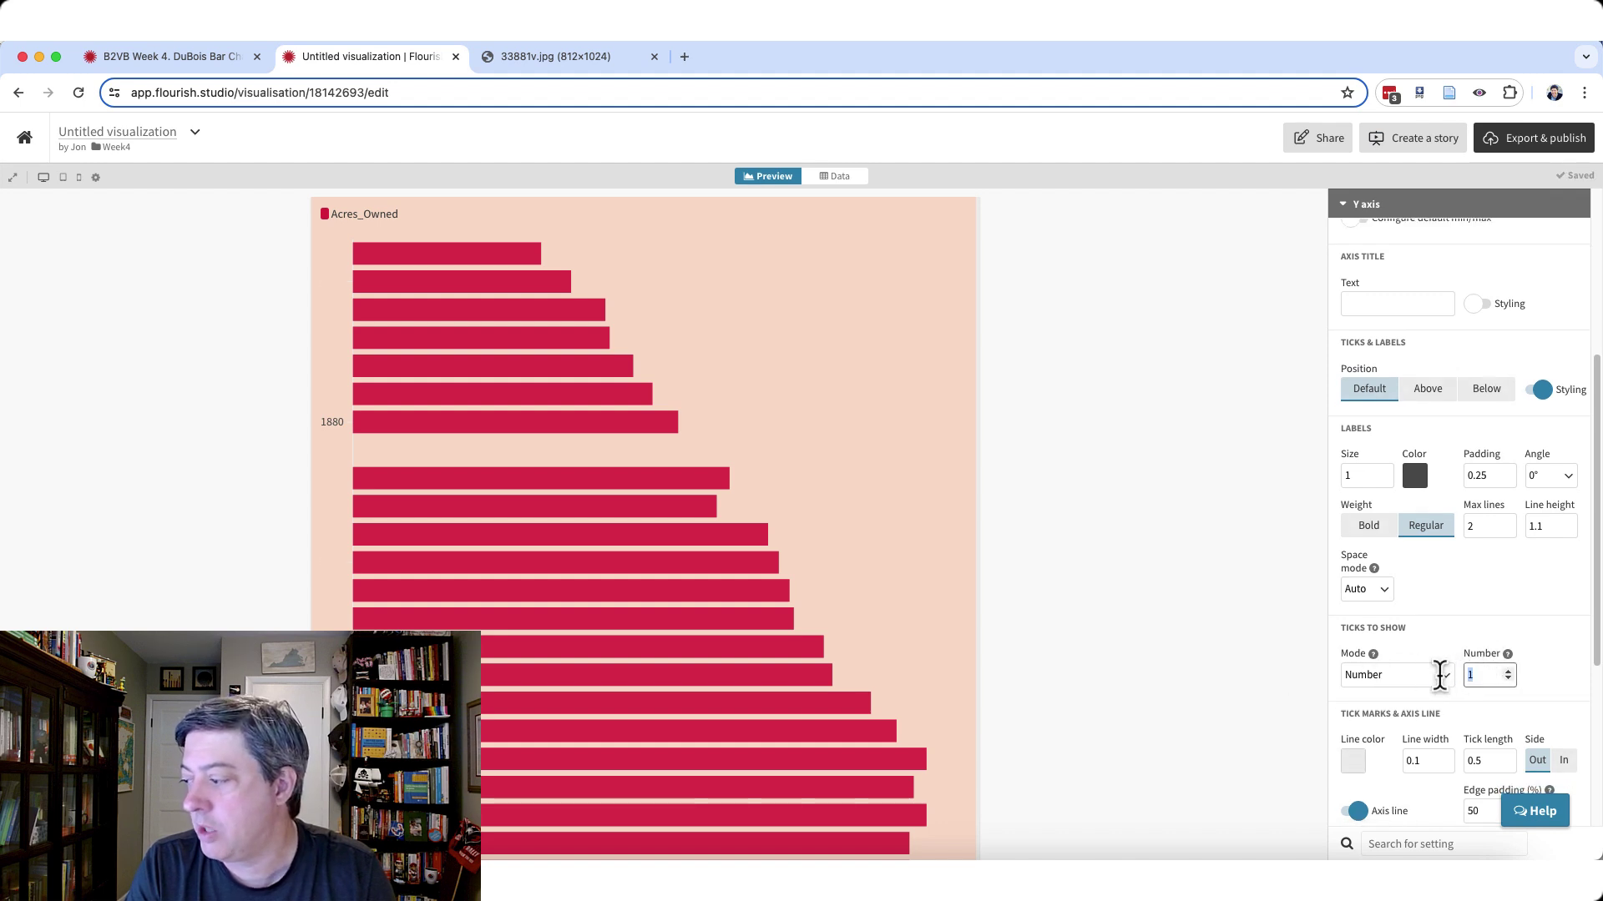
type("25")
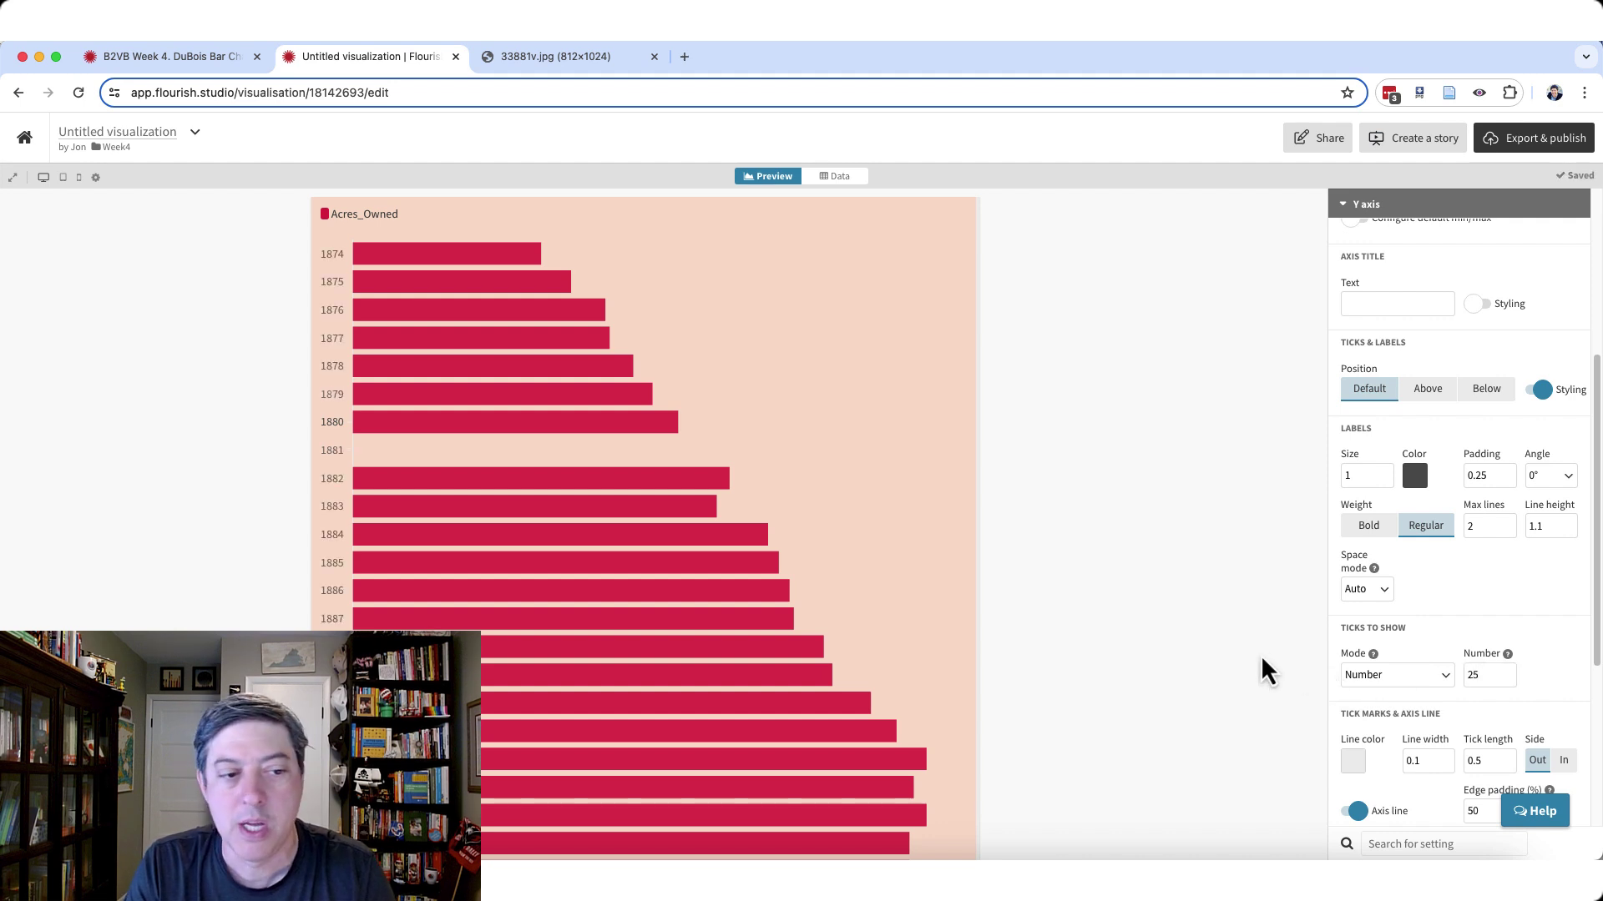
left_click_drag(1482, 674, 1427, 663)
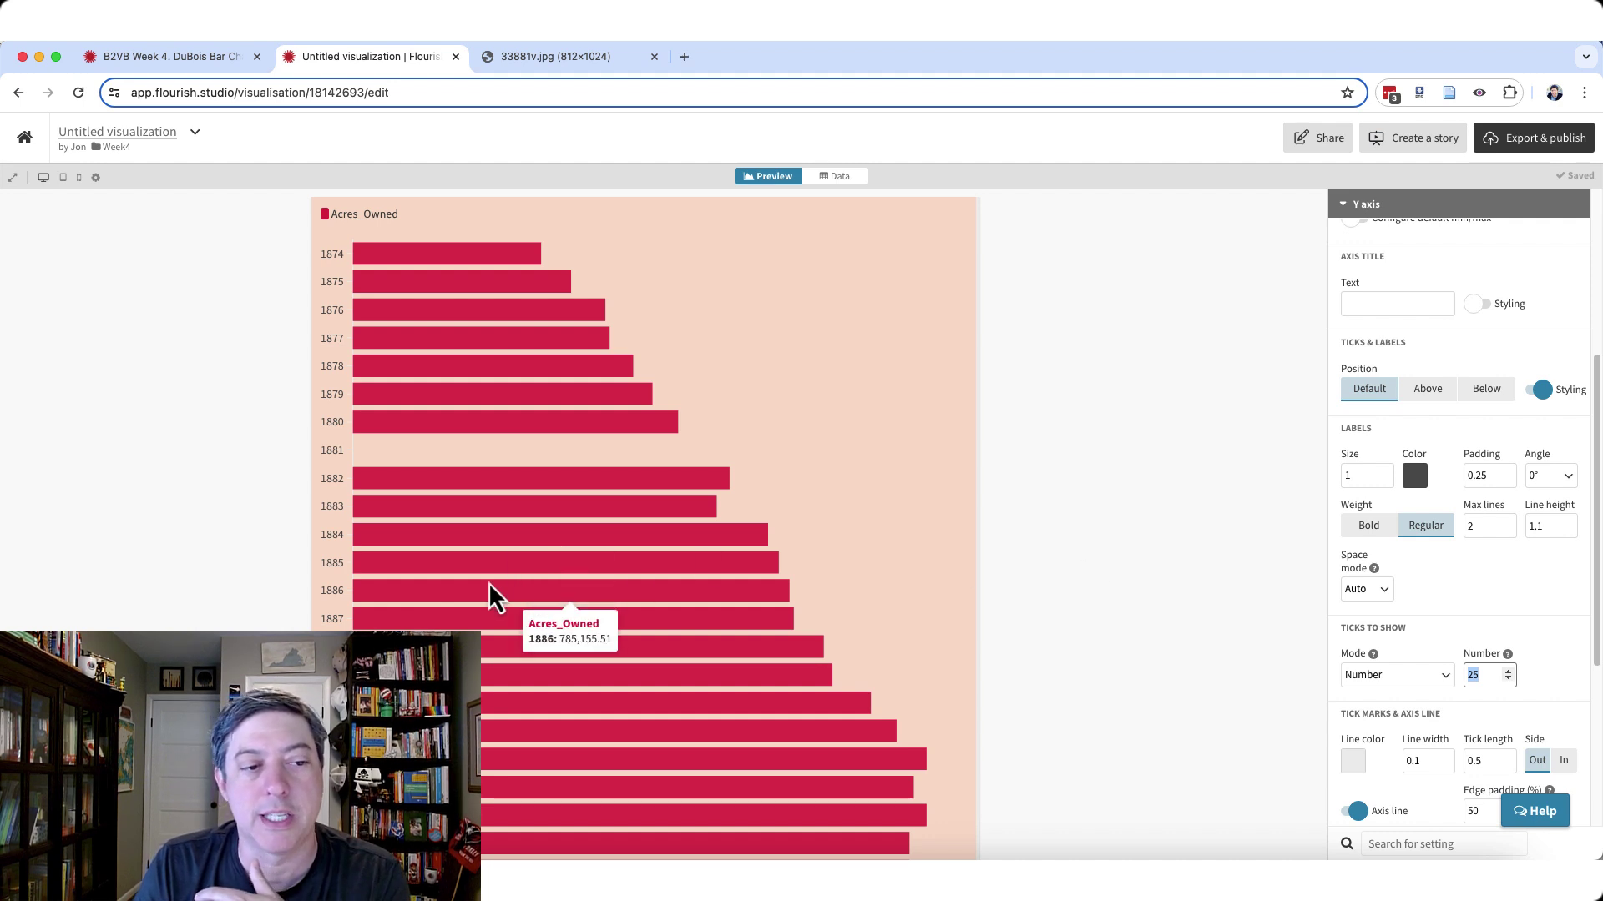
Set the Y axis tick line width to 0.
scroll(344, 561, "down", 3)
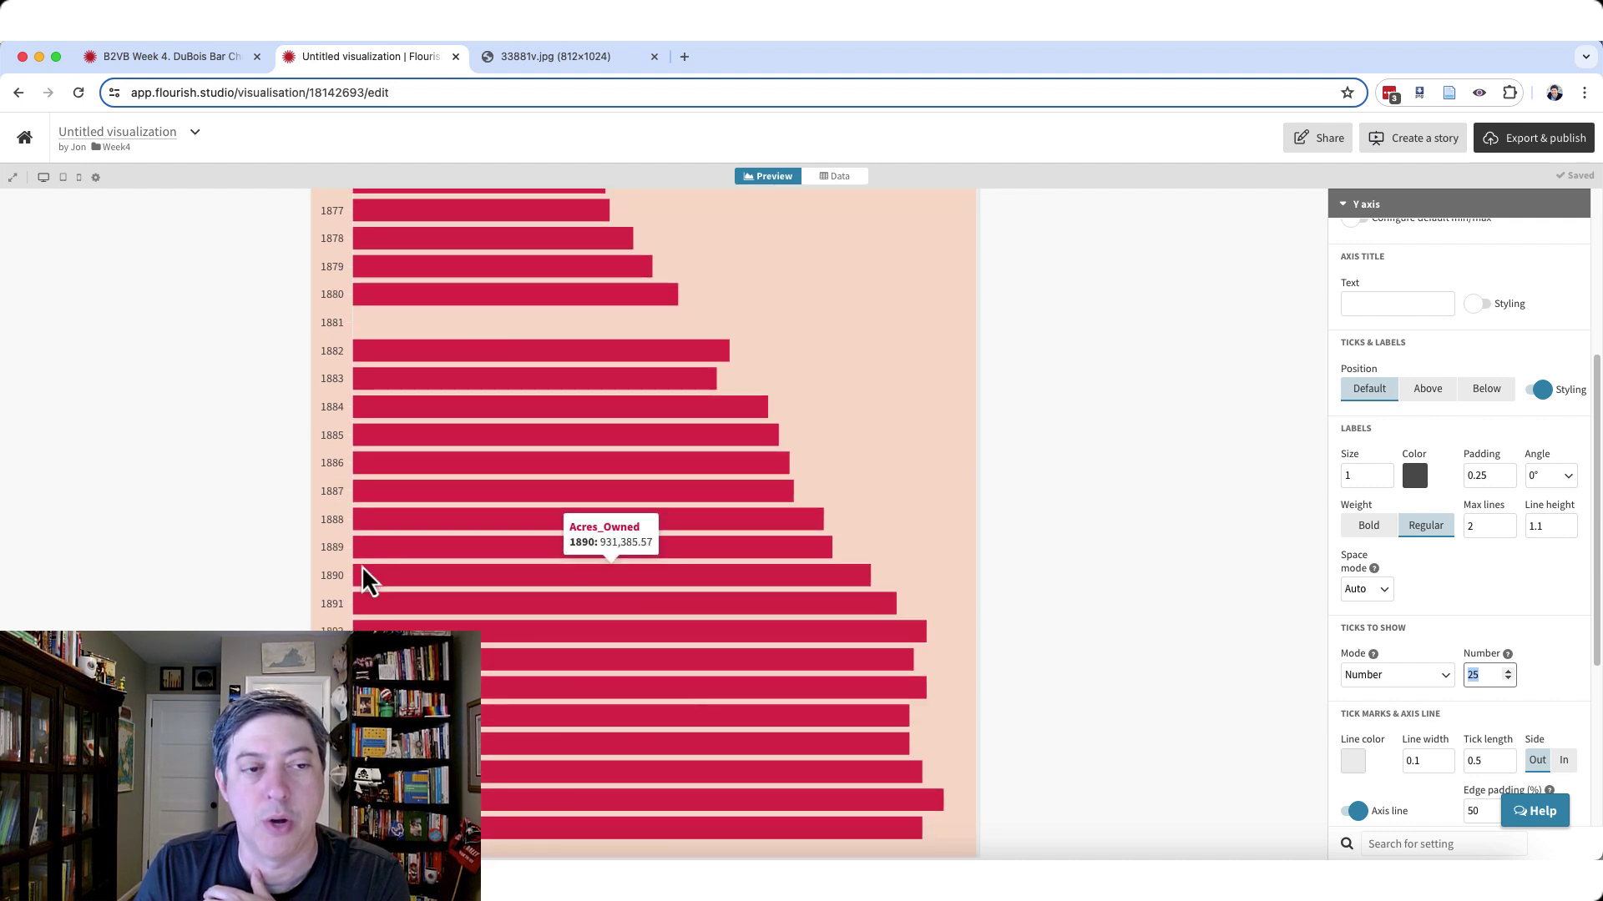
scroll(365, 562, "up", 3)
scroll(691, 493, "down", 2)
scroll(691, 492, "up", 2)
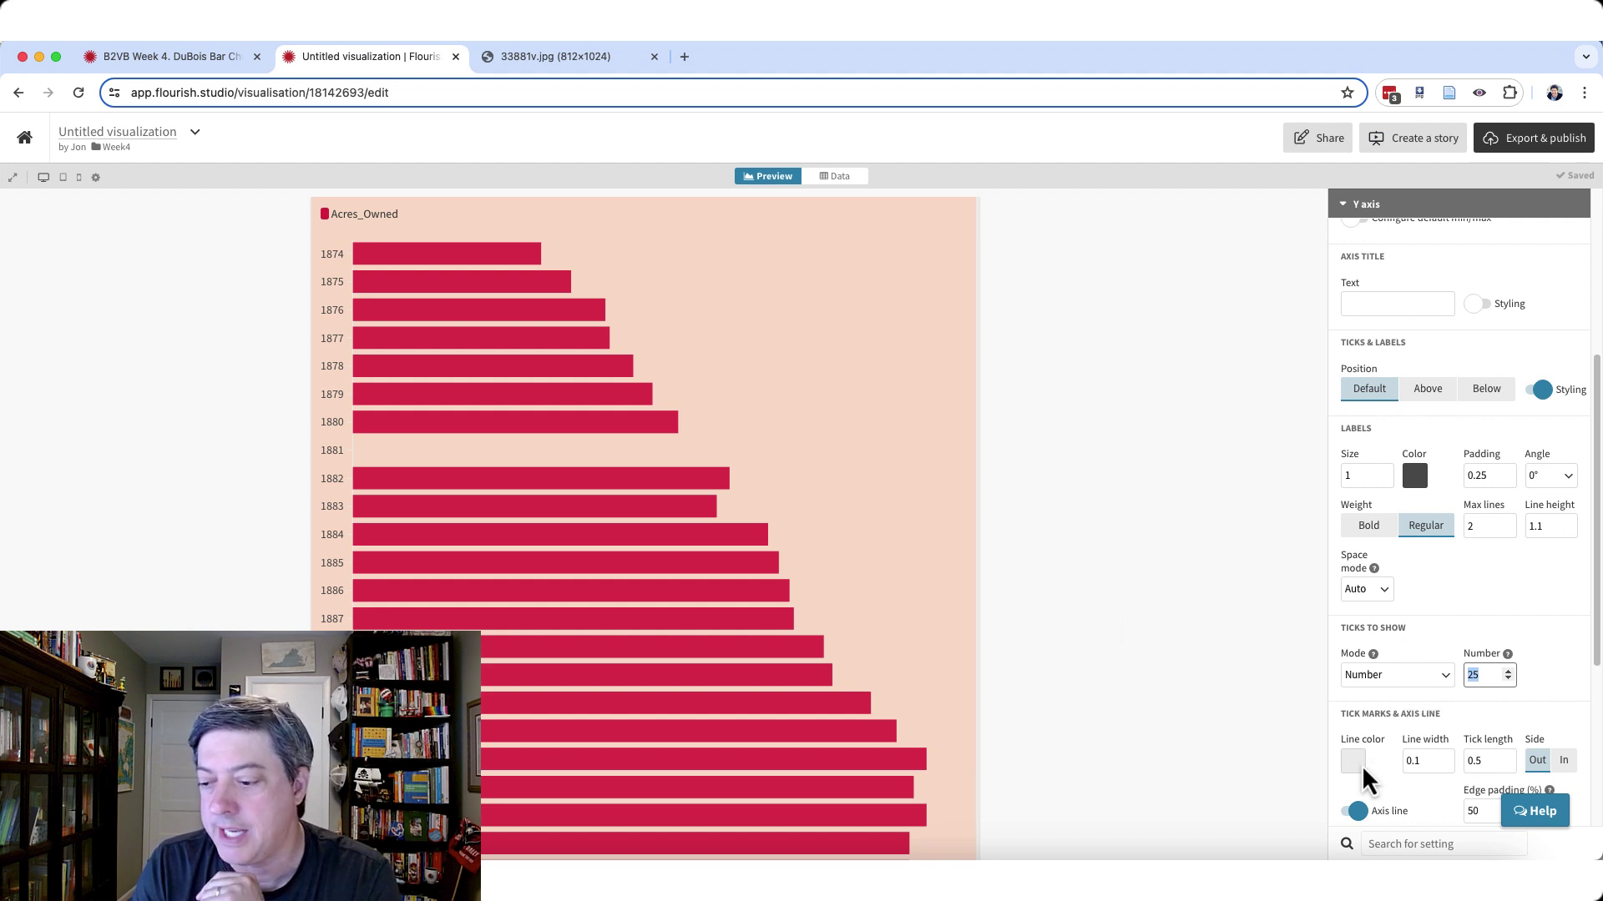
scroll(1402, 755, "down", 1)
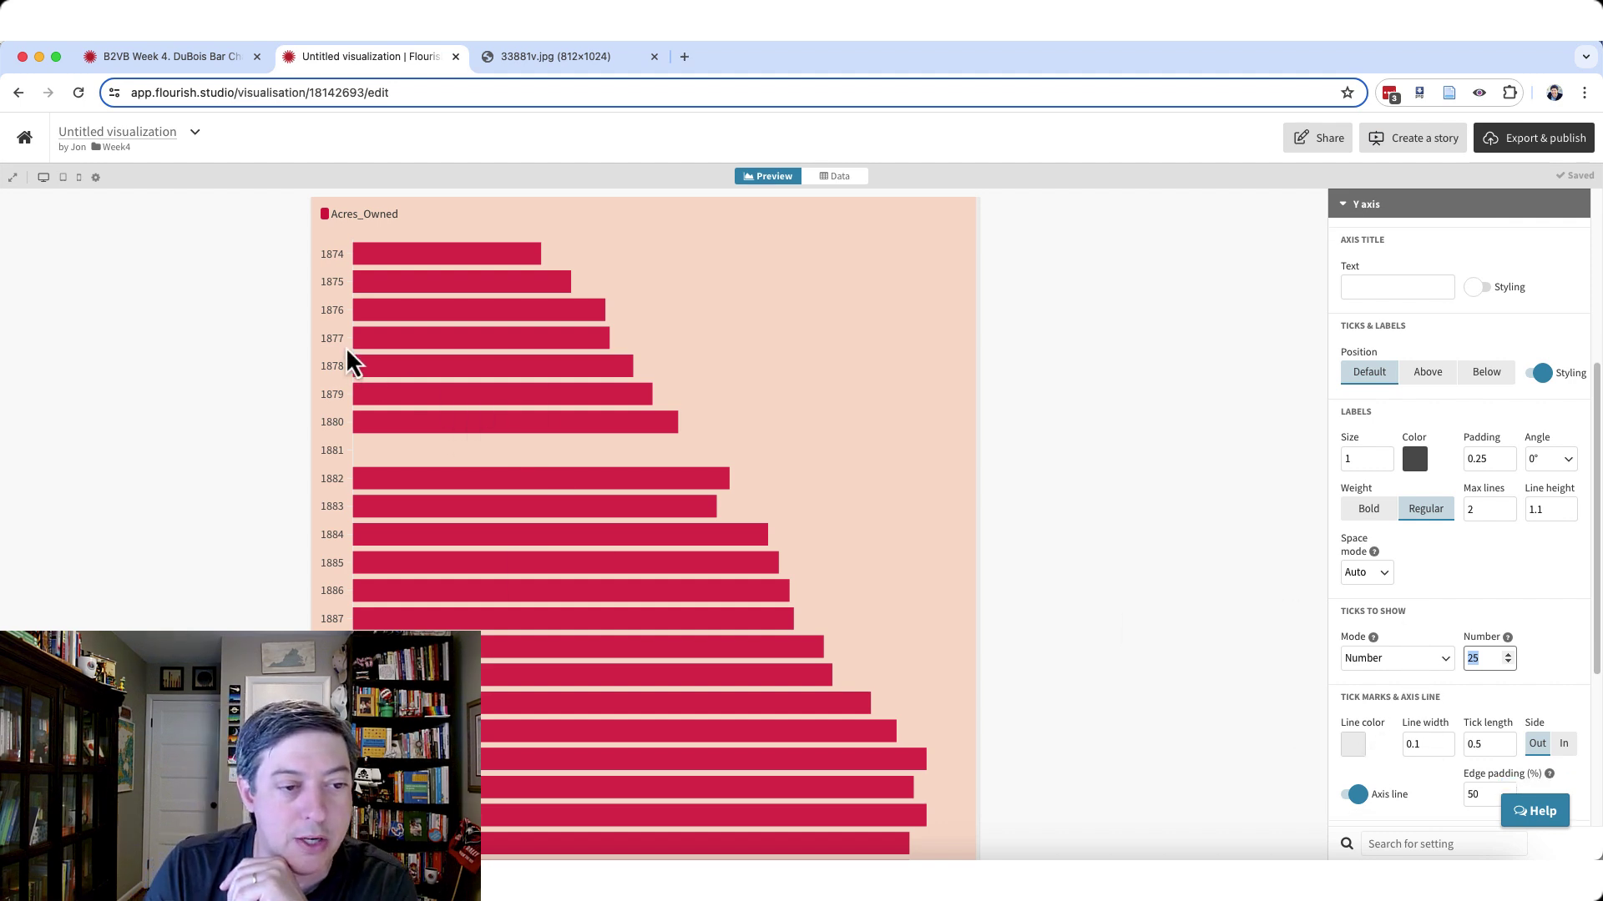
left_click(1418, 742)
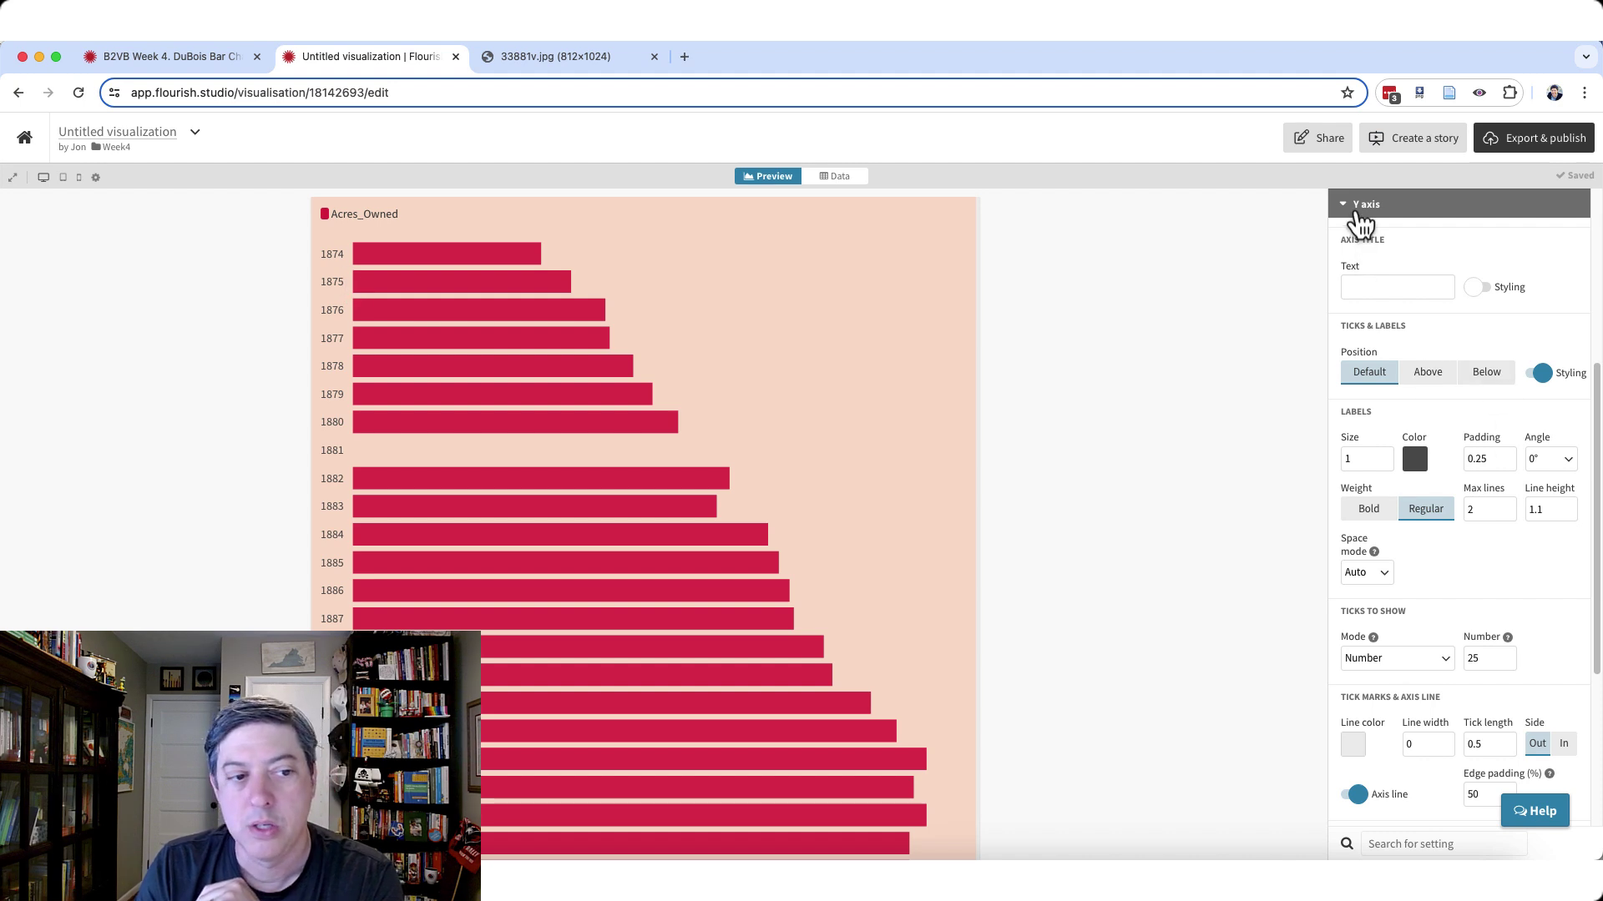
Turn off the Acres_Owned chart legend.
left_click(1360, 208)
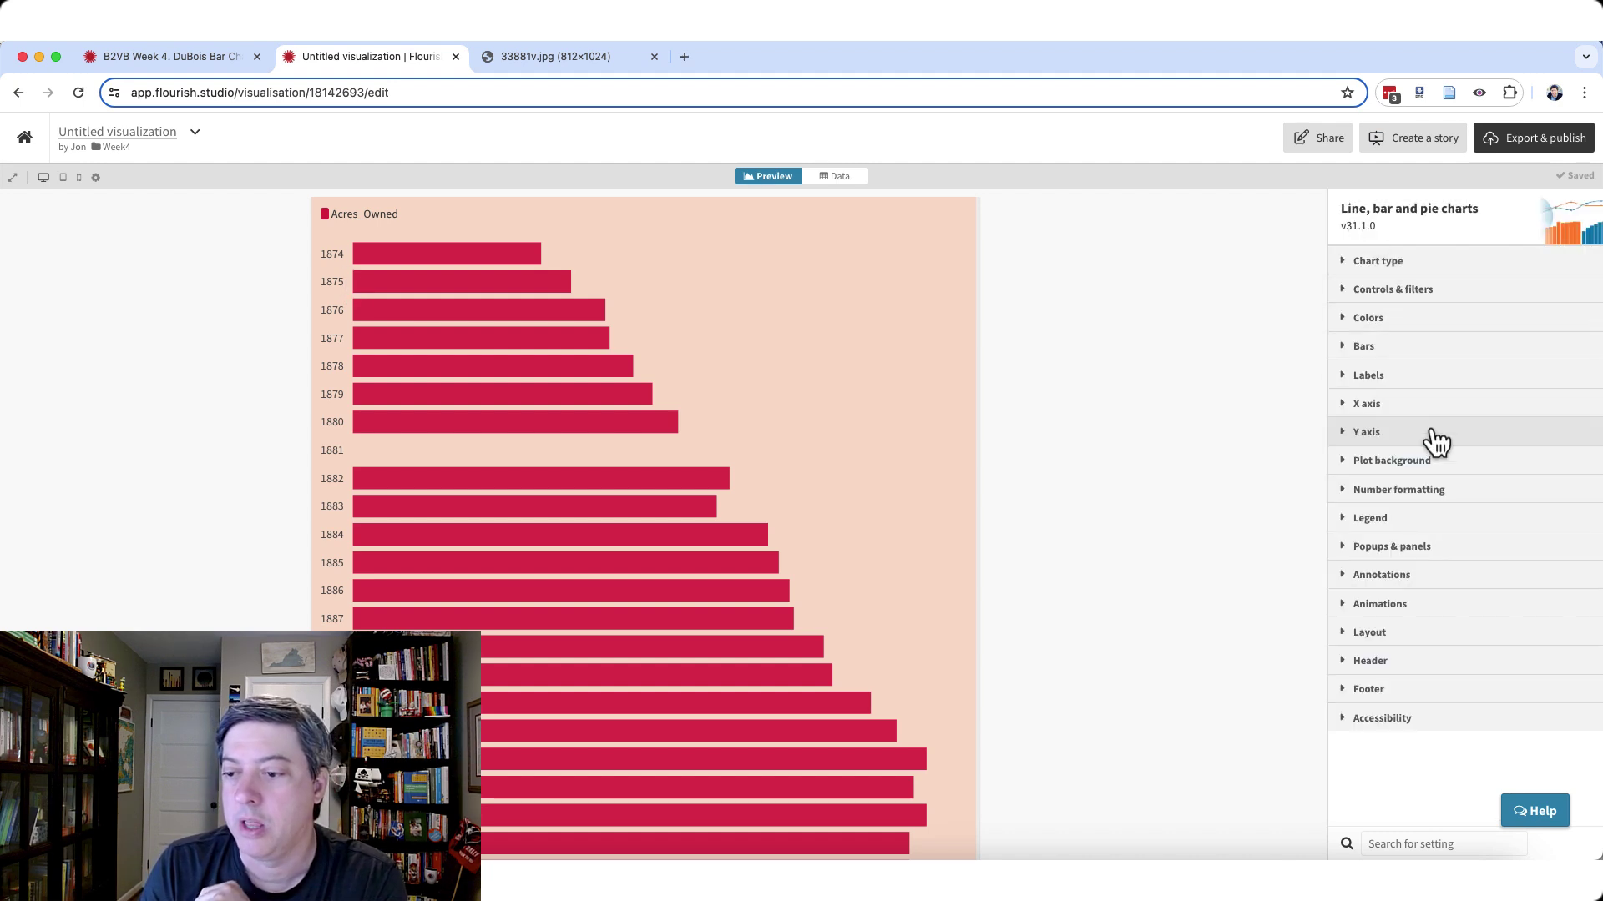
left_click(1417, 517)
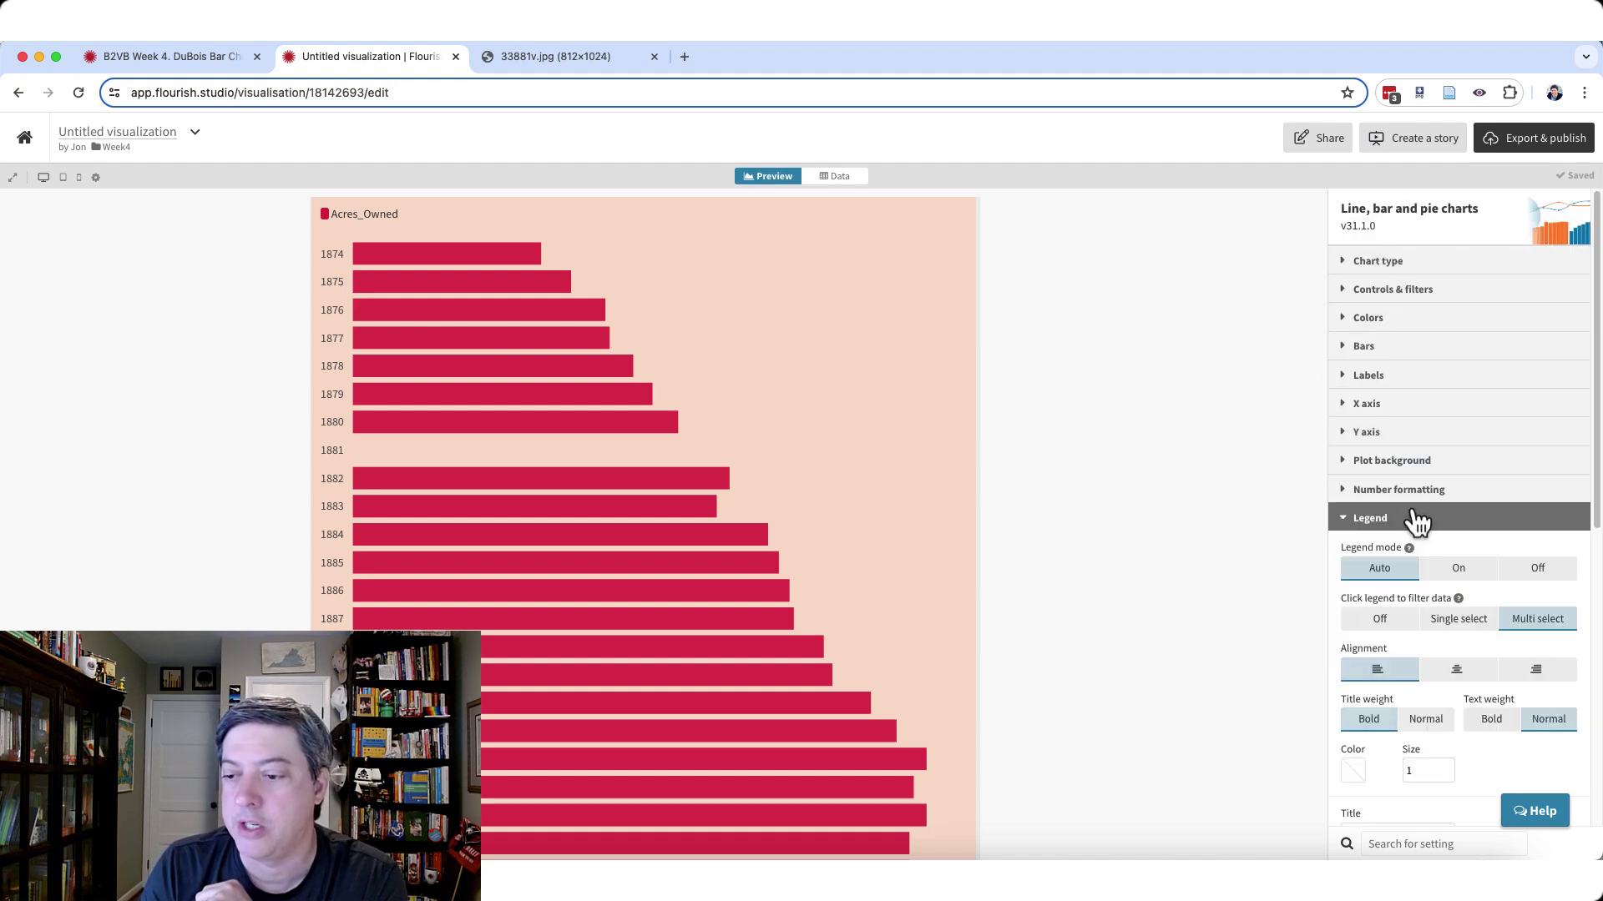
left_click(1537, 570)
left_click(1373, 519)
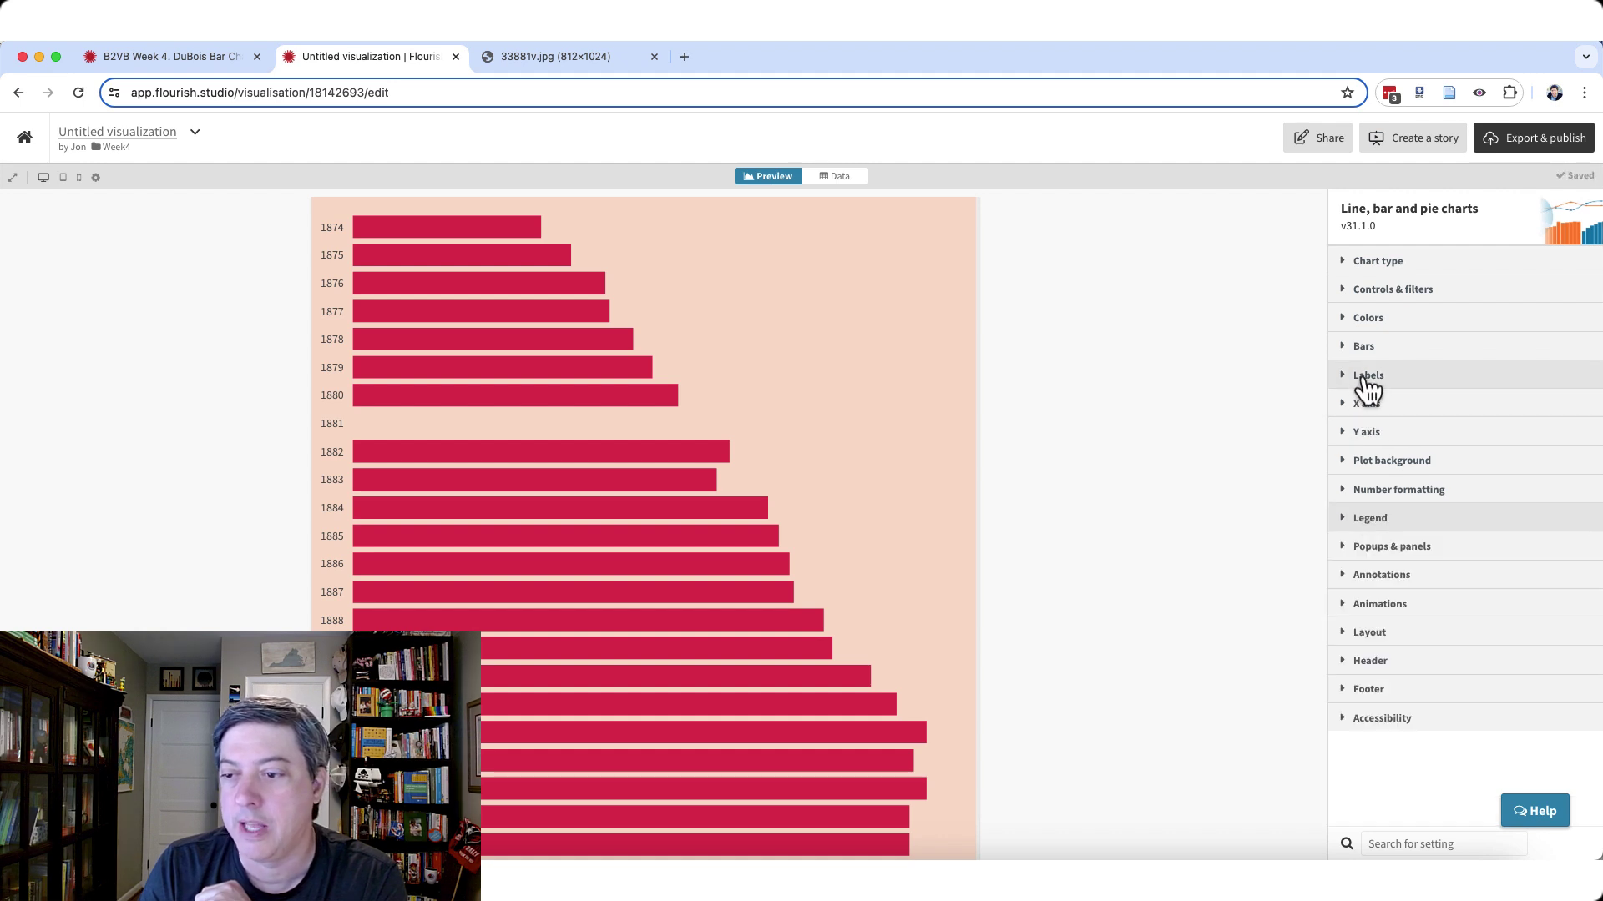
Show value labels on the bars, formatted with 0 decimal places.
left_click(1369, 380)
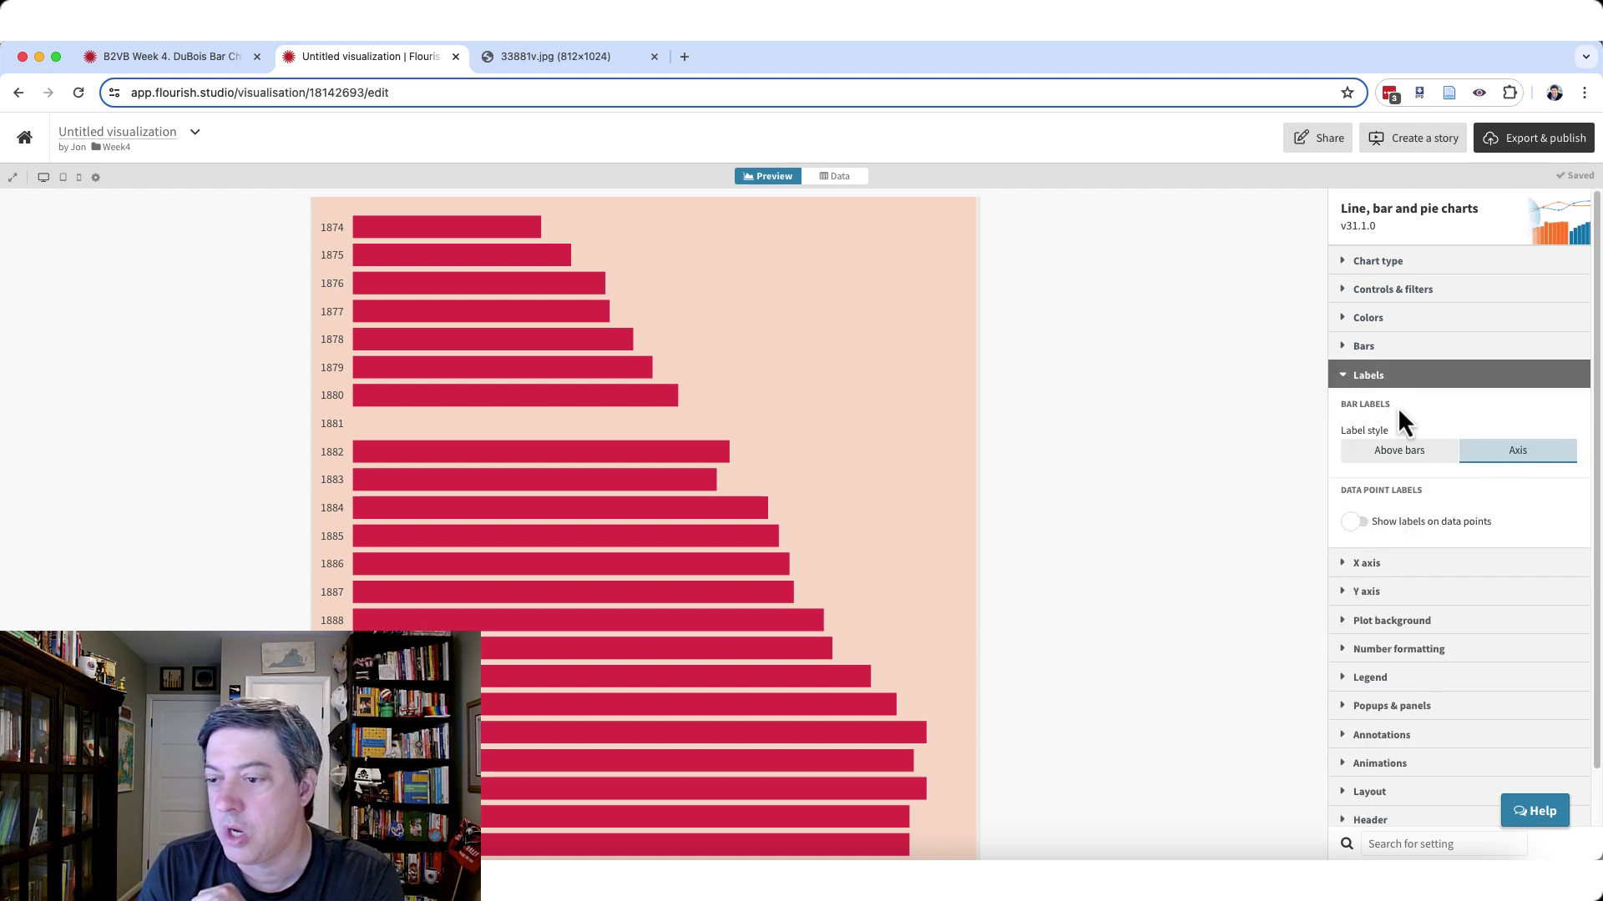
left_click(1356, 523)
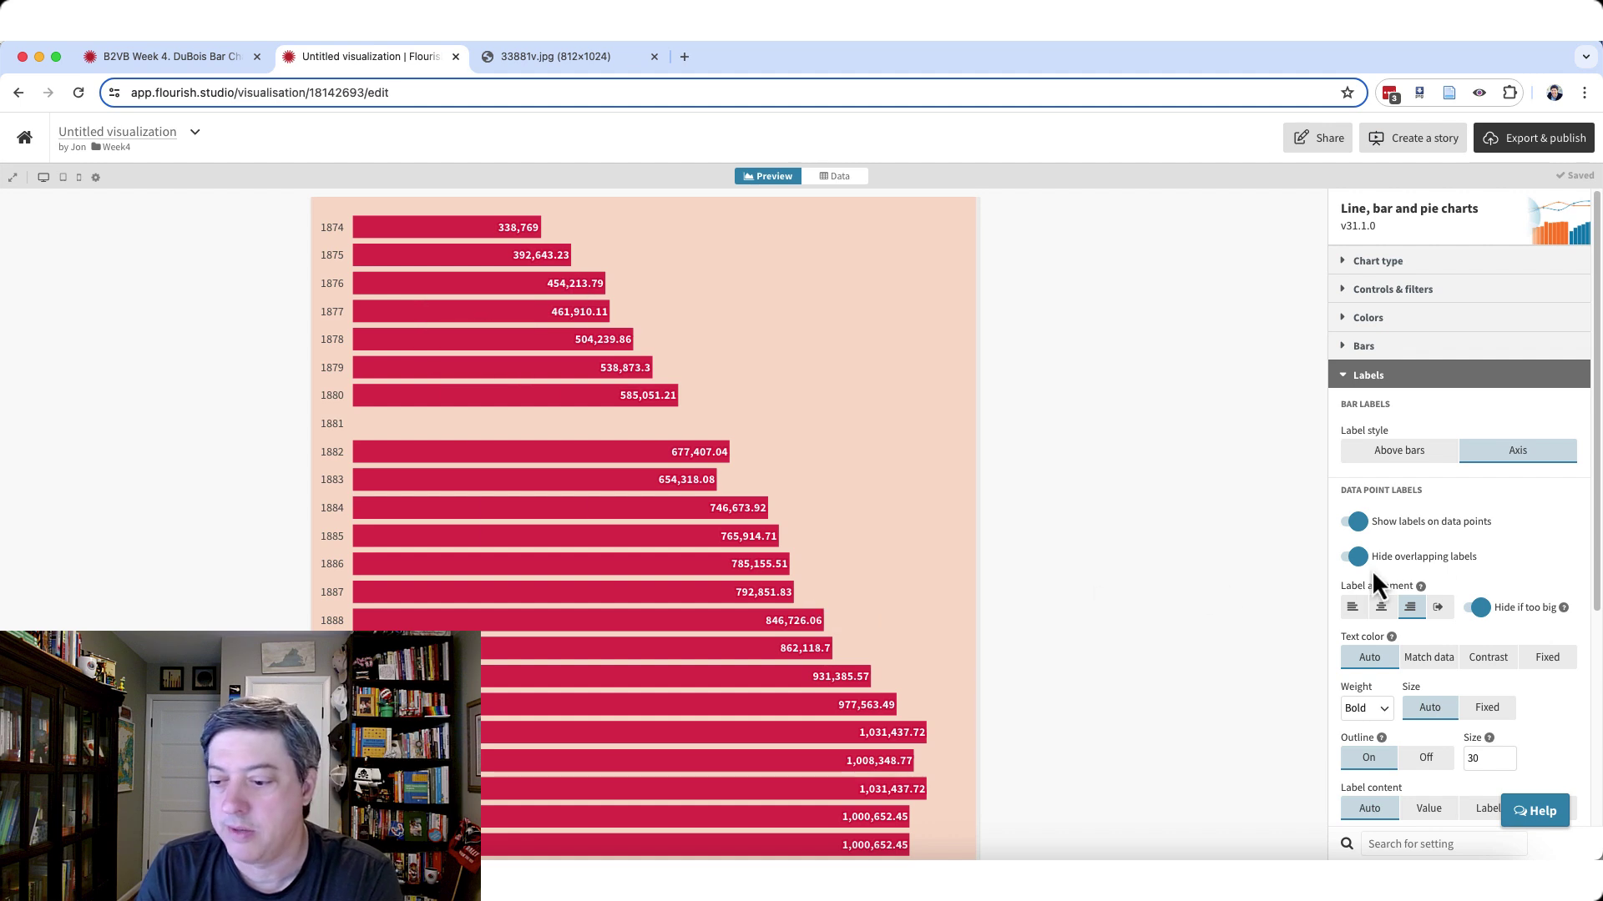
scroll(1432, 568, "down", 5)
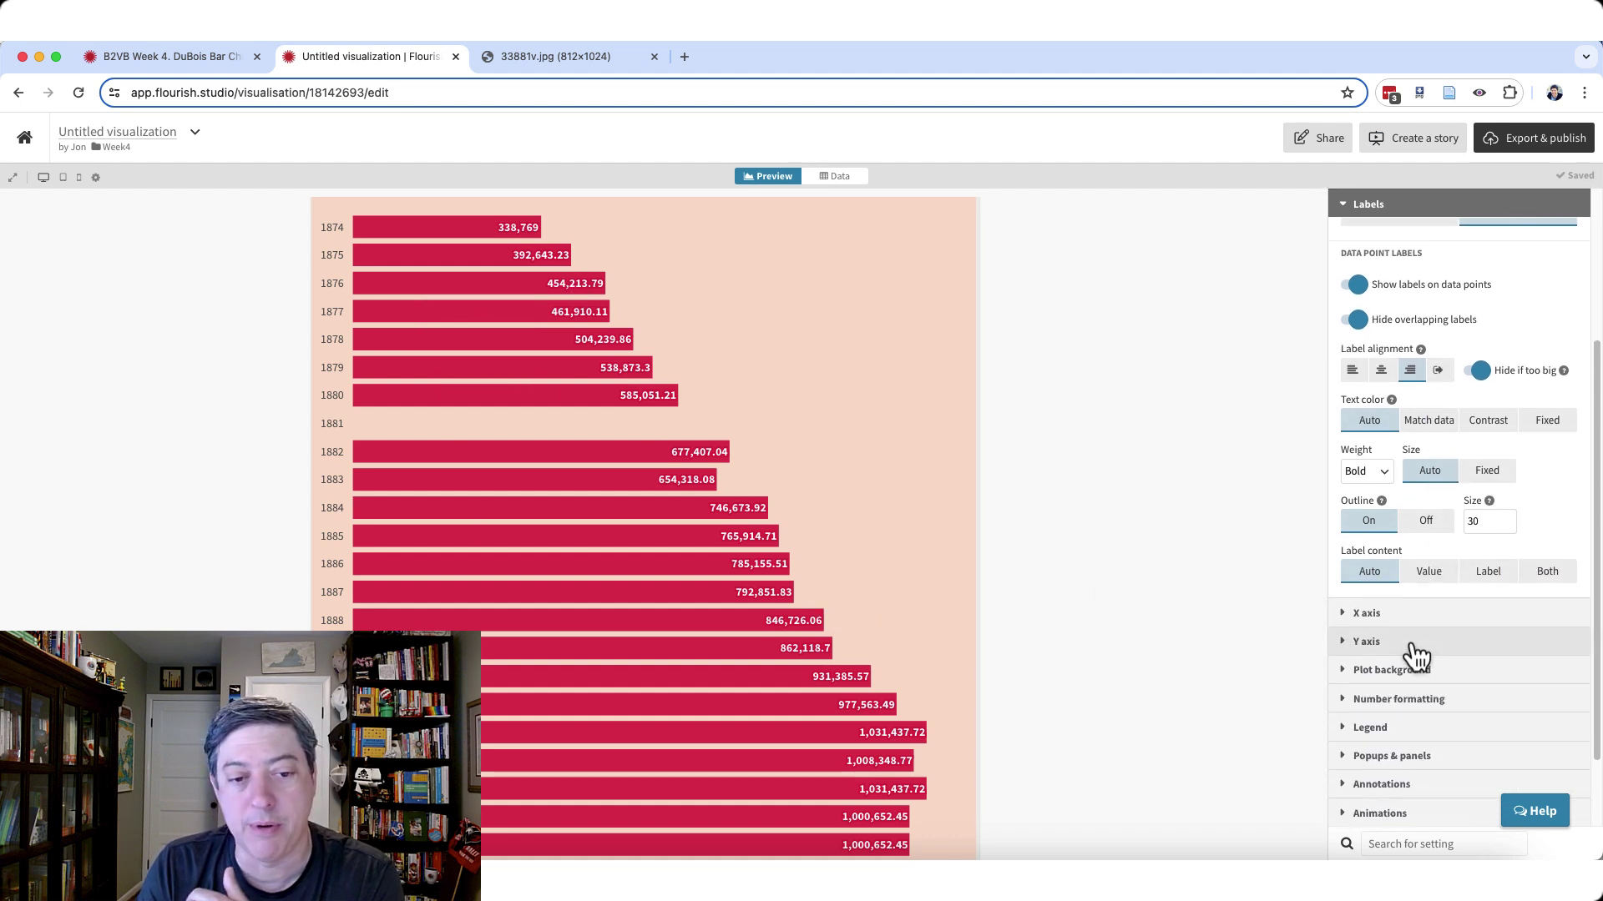
left_click(1417, 701)
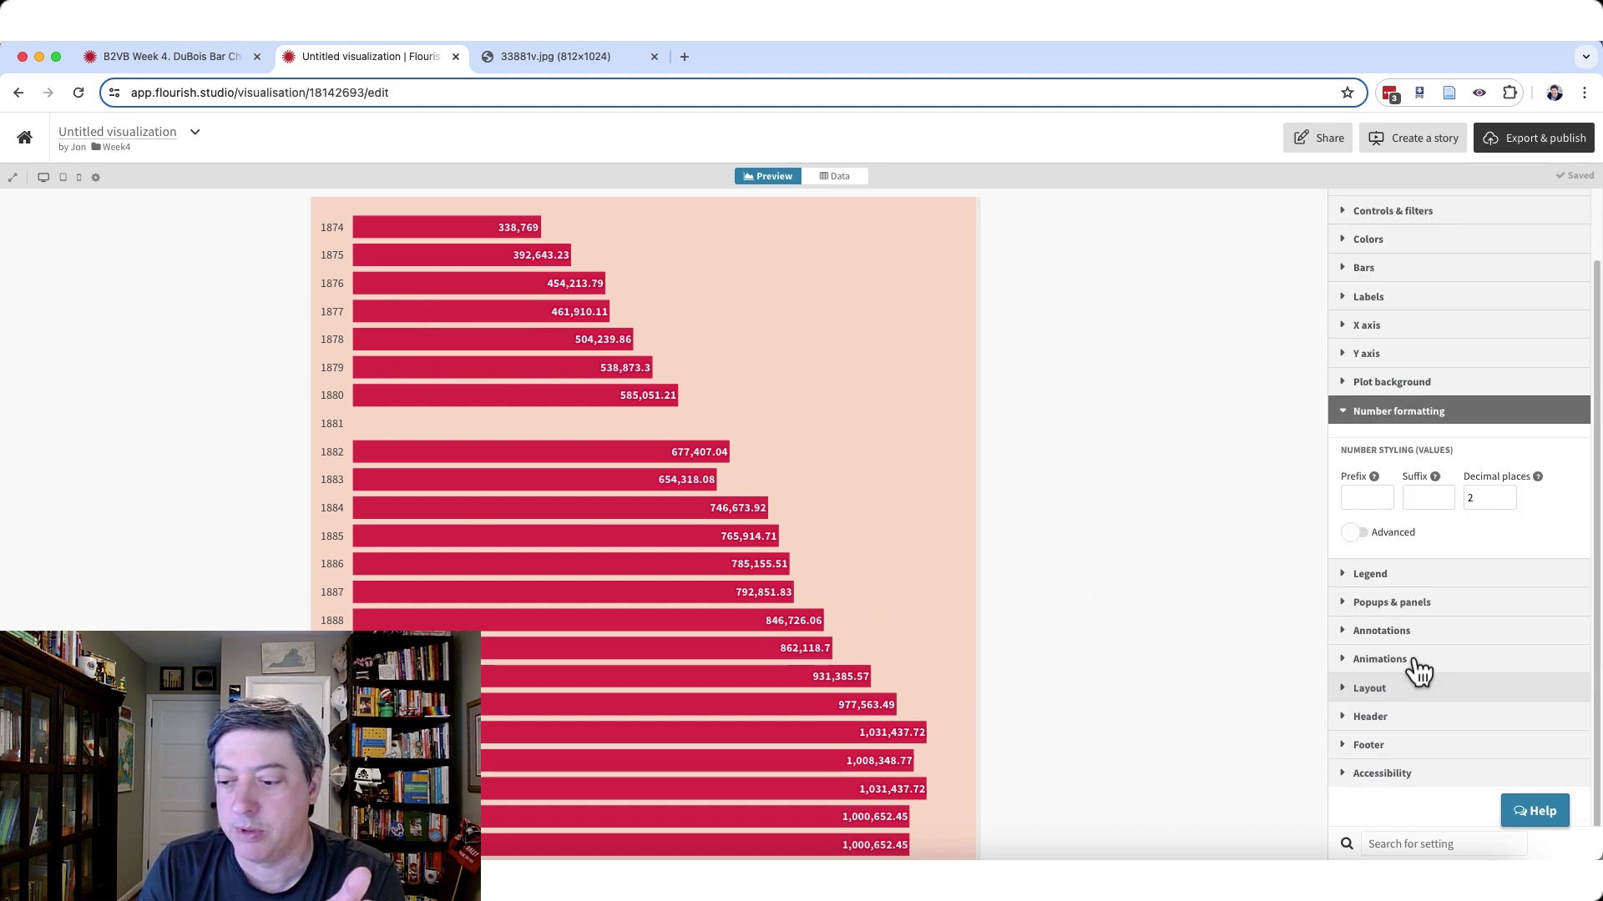
left_click(1490, 499)
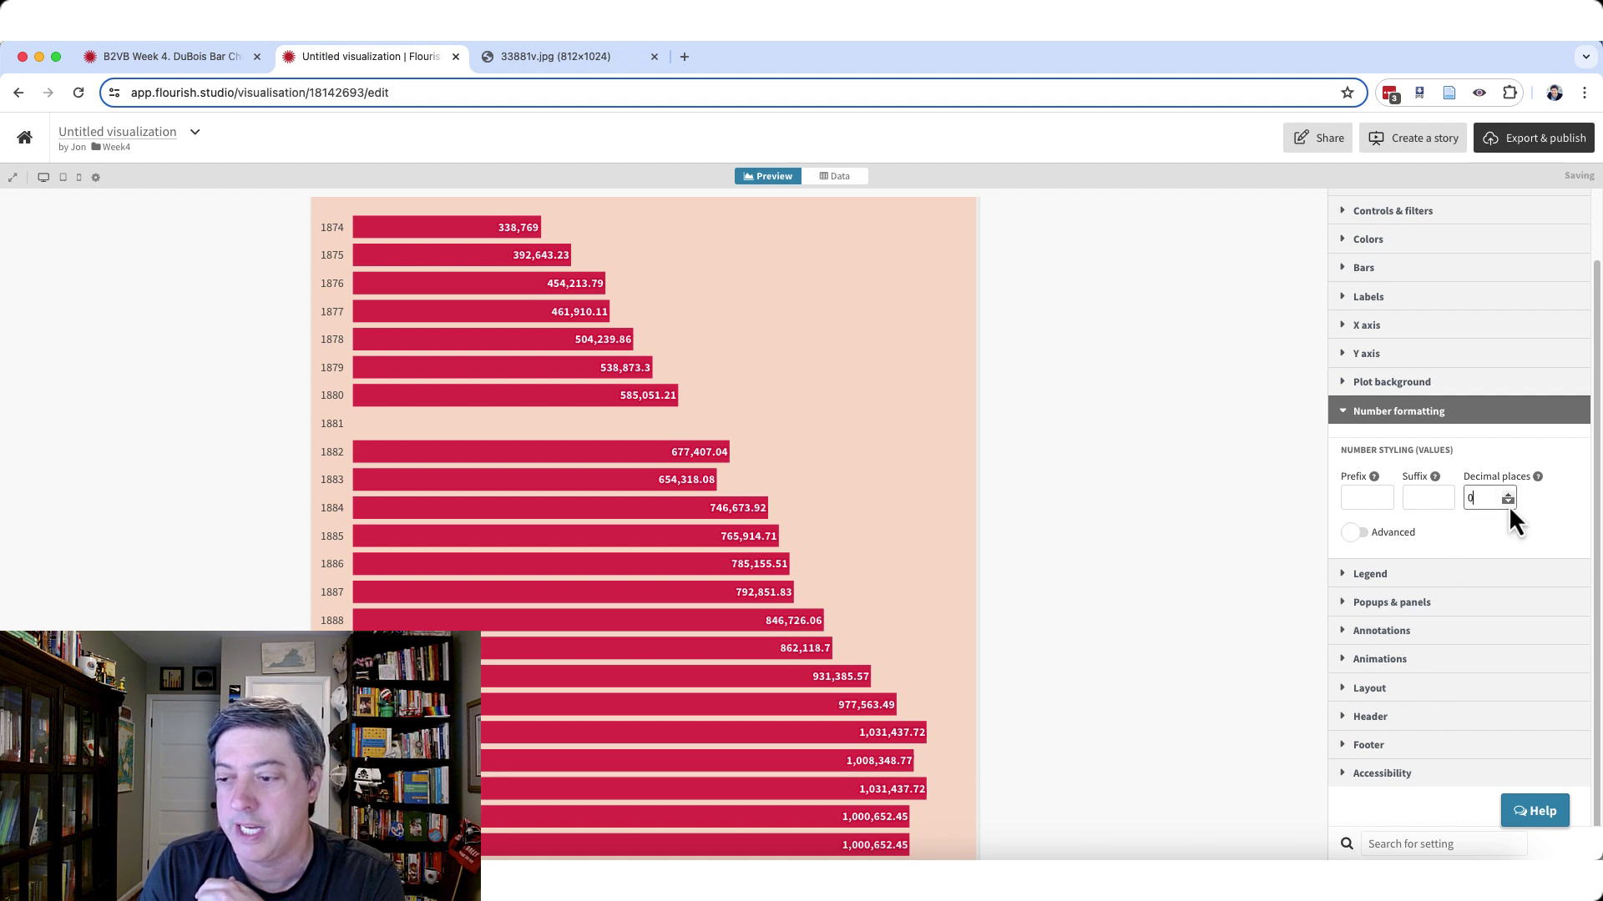
left_click(1509, 501)
left_click(1506, 496)
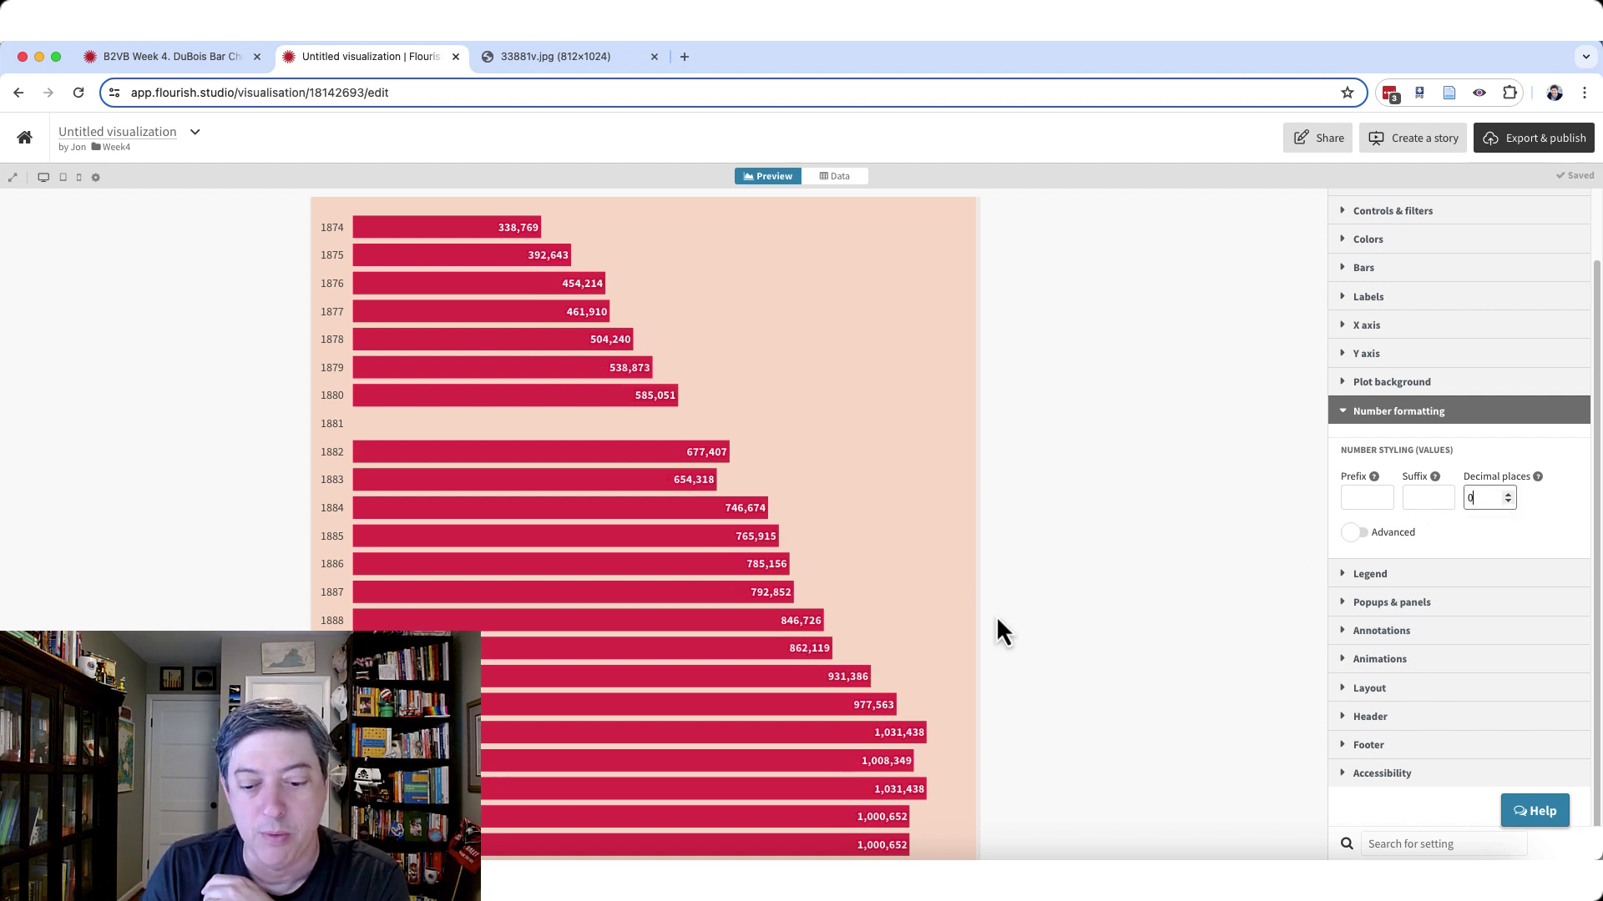
scroll(1014, 629, "down", 2)
scroll(898, 616, "up", 2)
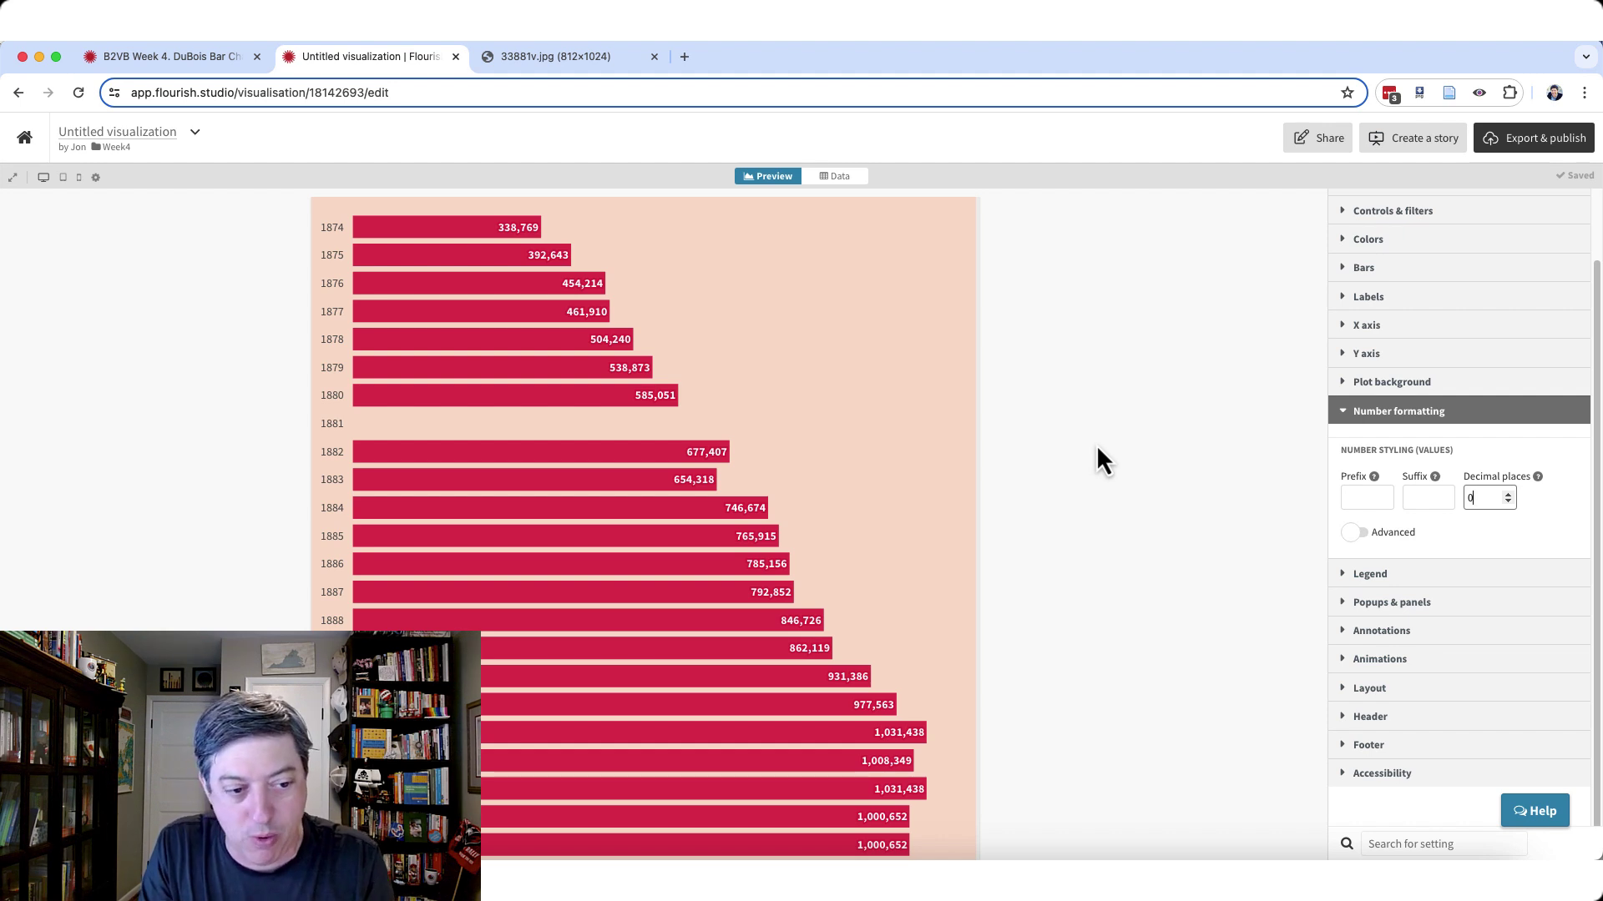
Set the header title to 'ACRES OF LAND OWNED BY AFRICAN AMERICAN PEOPLE IN GEORGIA, 1874-1899'.
left_click(1369, 416)
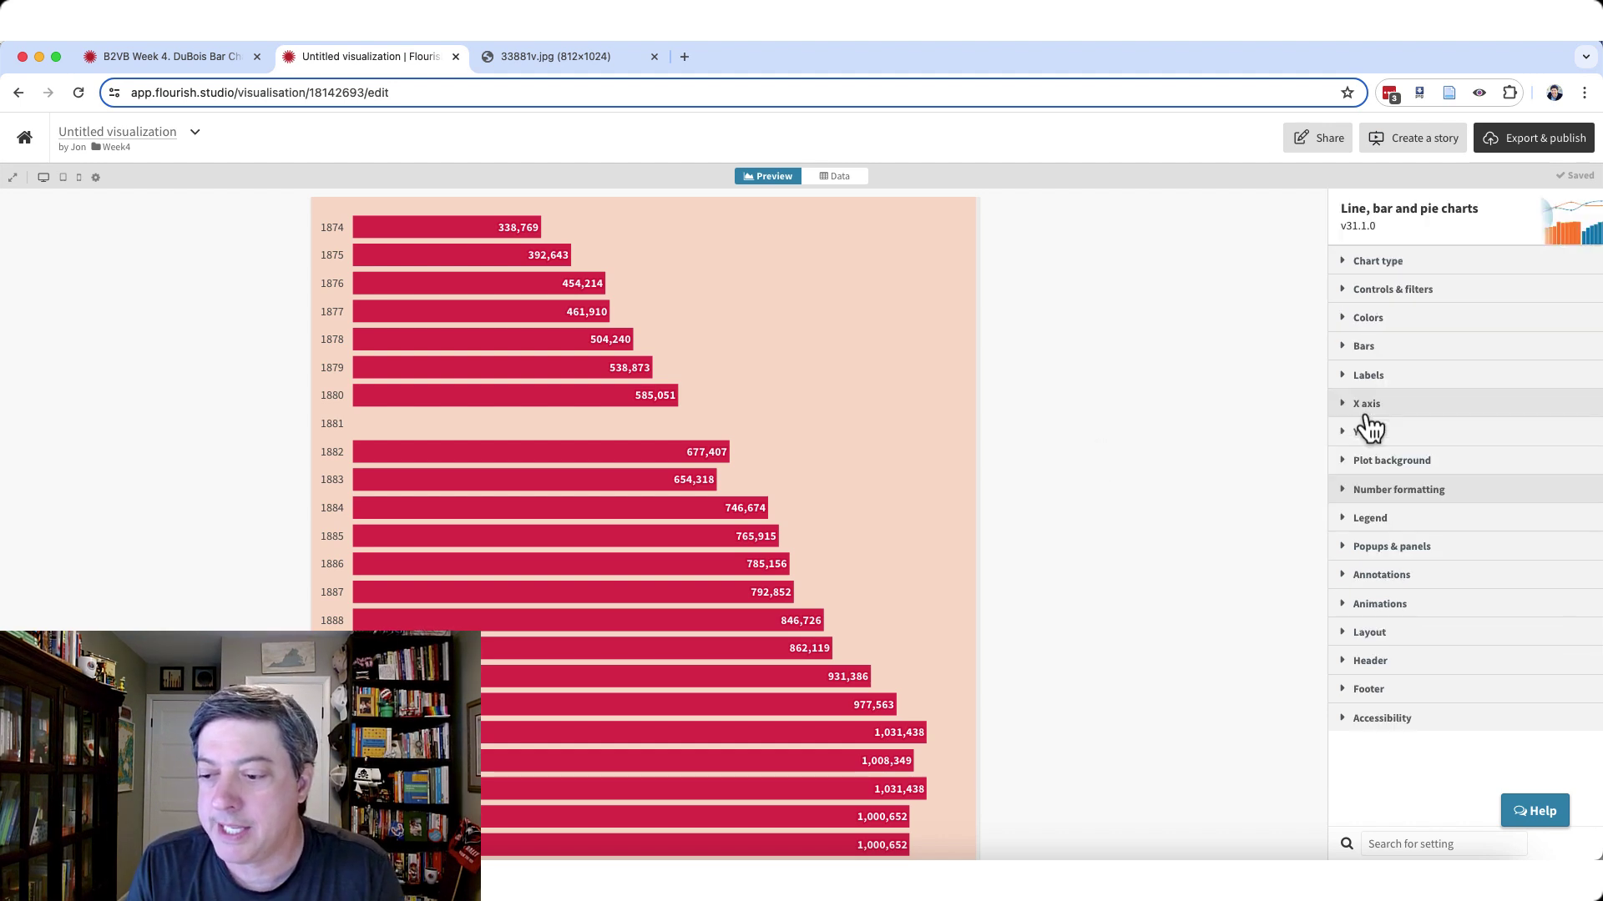
left_click(1386, 664)
scroll(1387, 669, "down", 3)
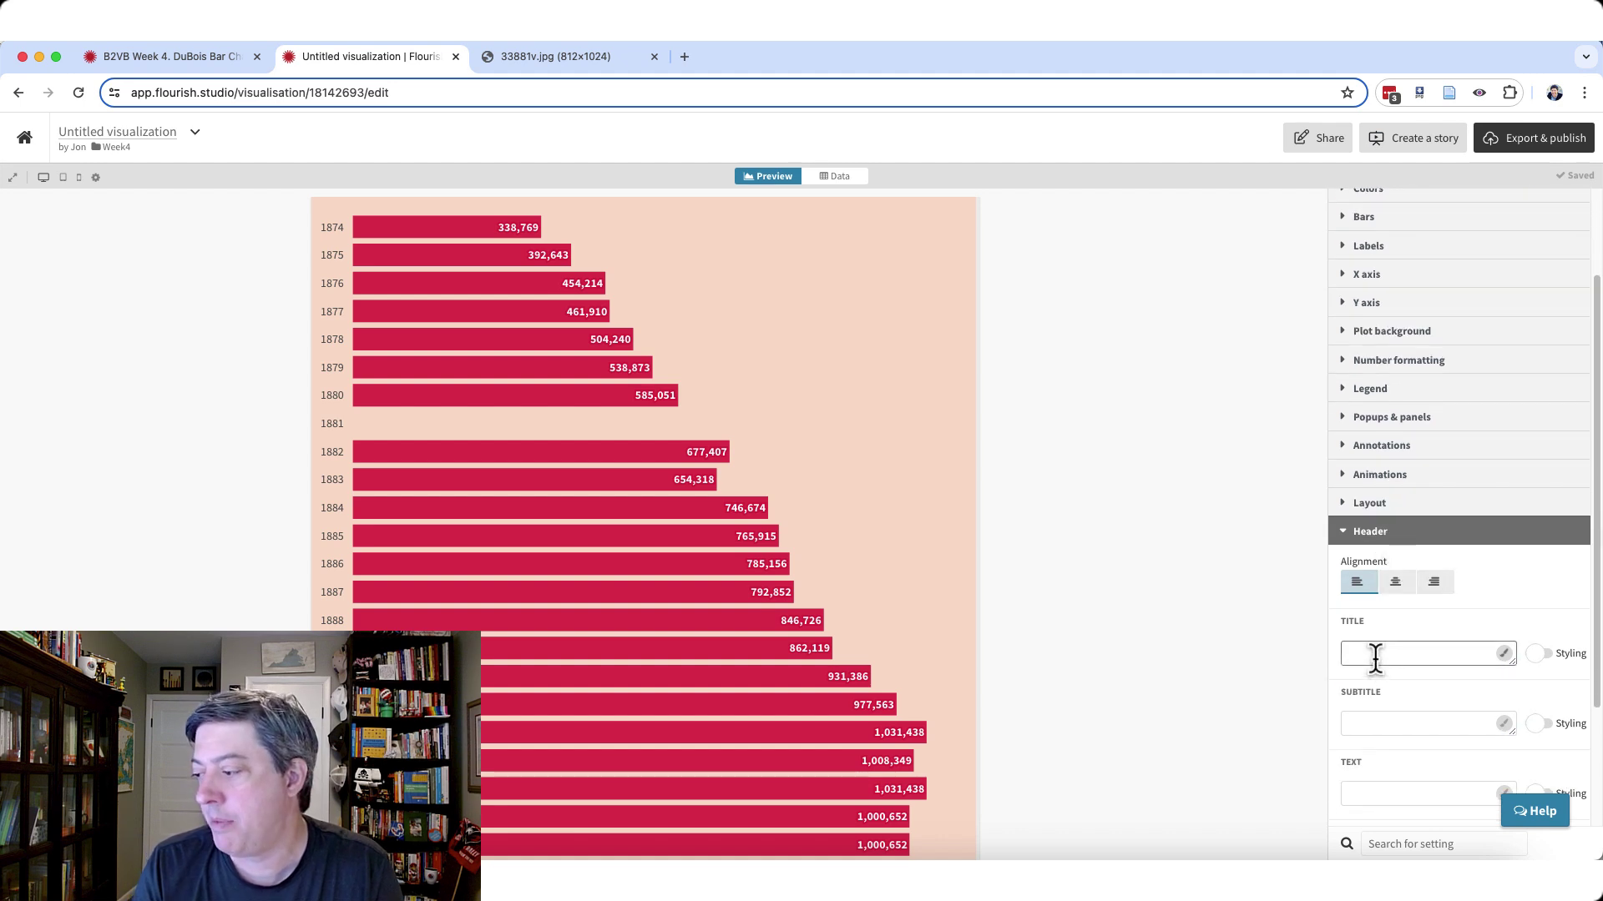
left_click(1375, 654)
type("ACRE")
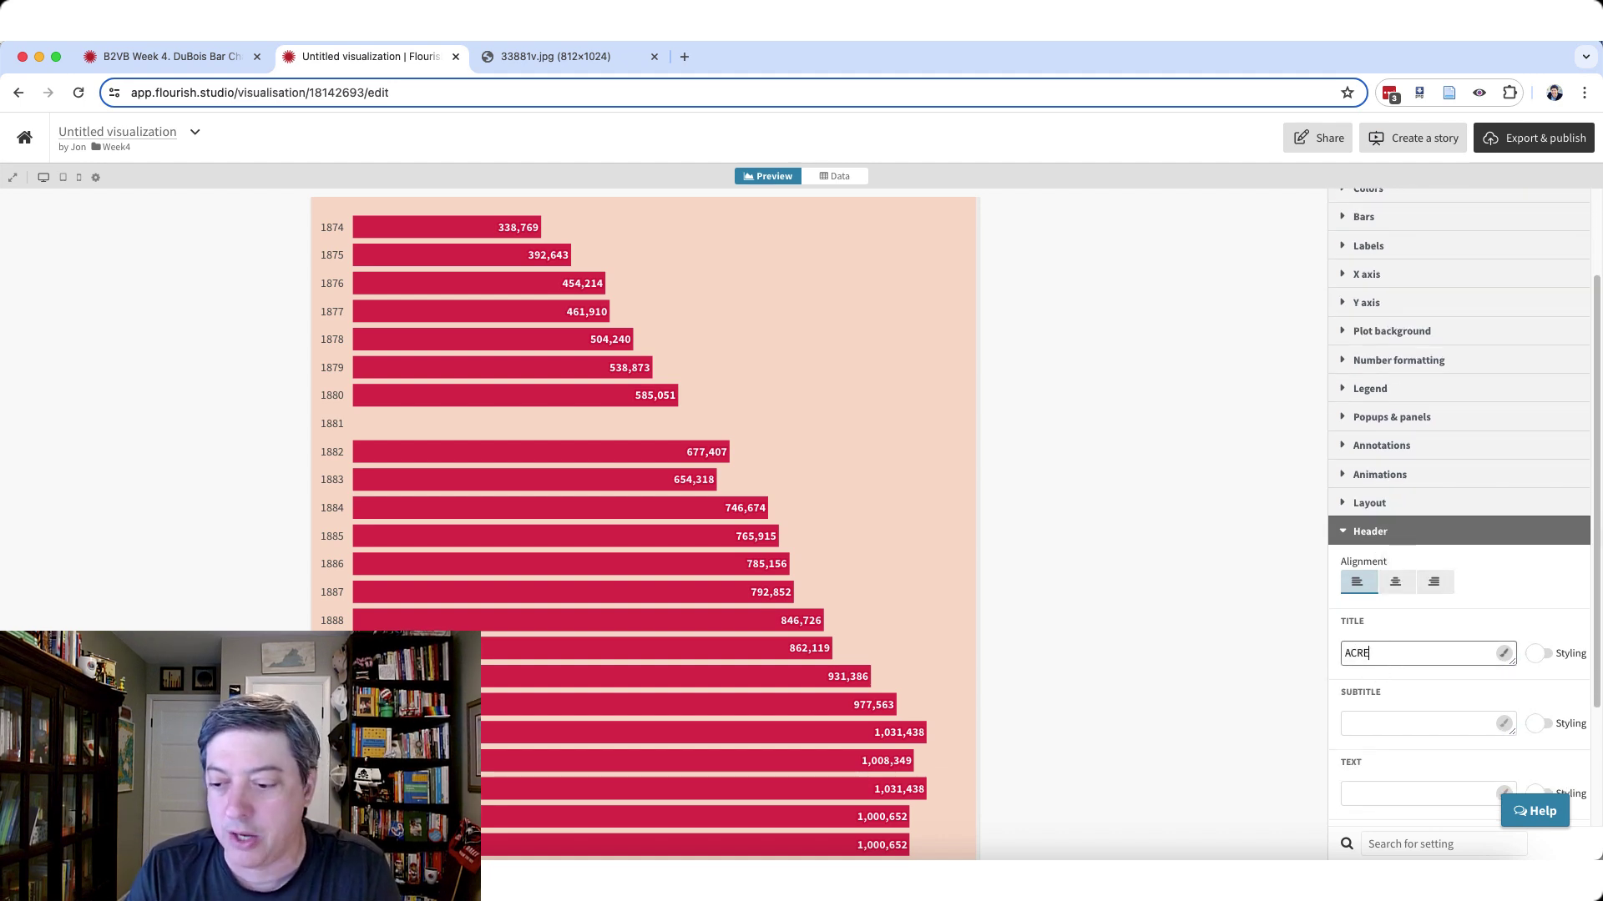
type("S of")
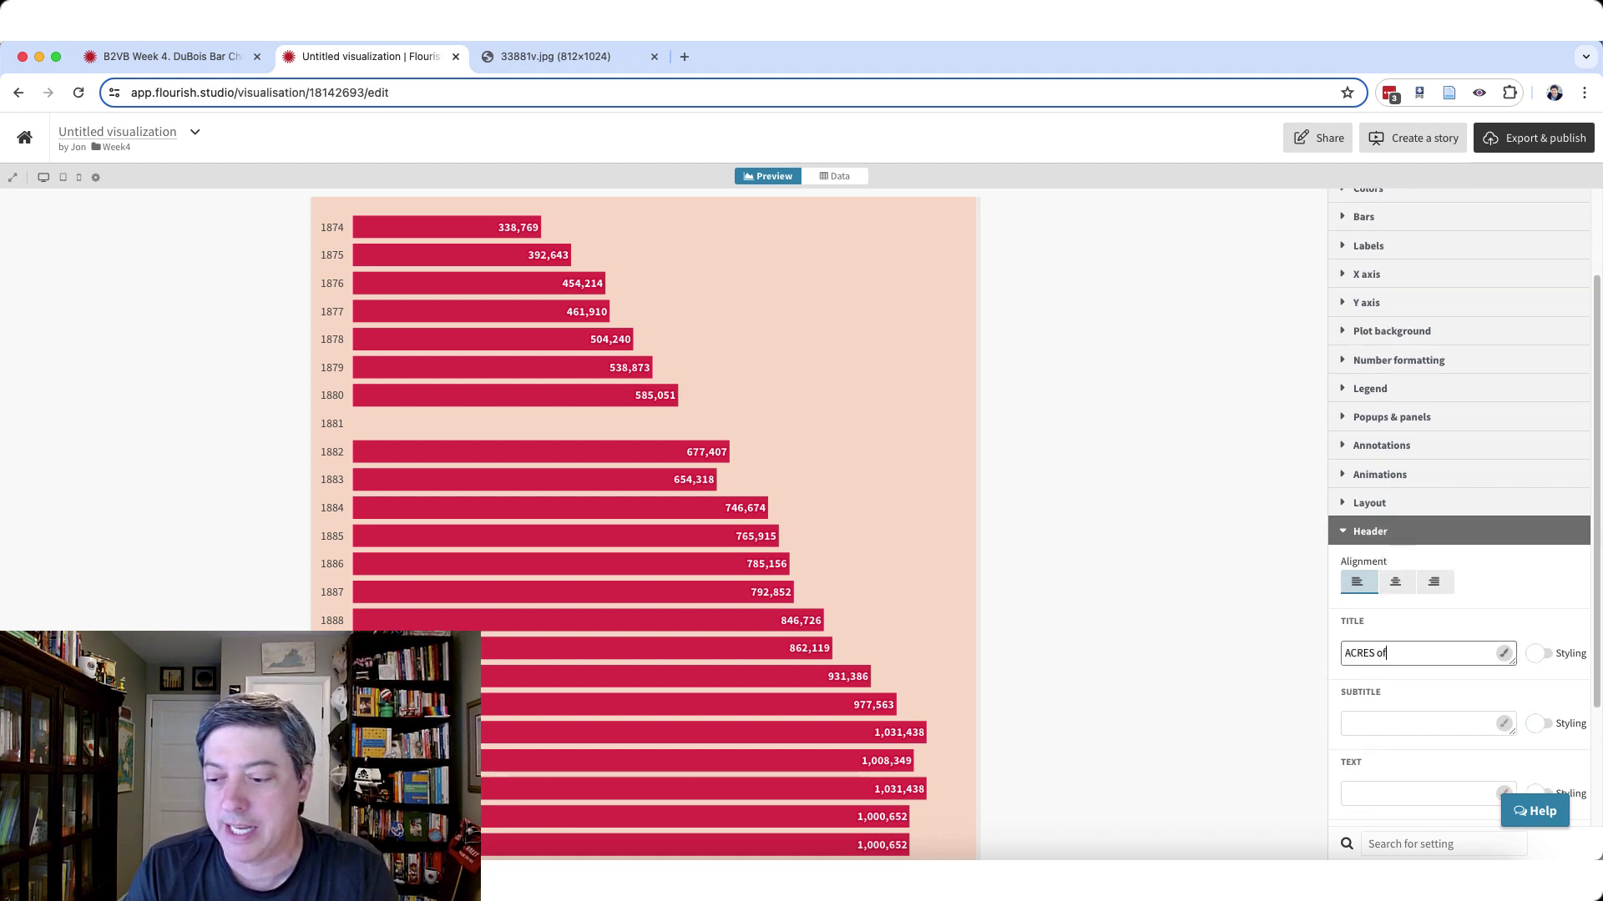
key("BackSpace")
key("BackSpace")
type("OF LA")
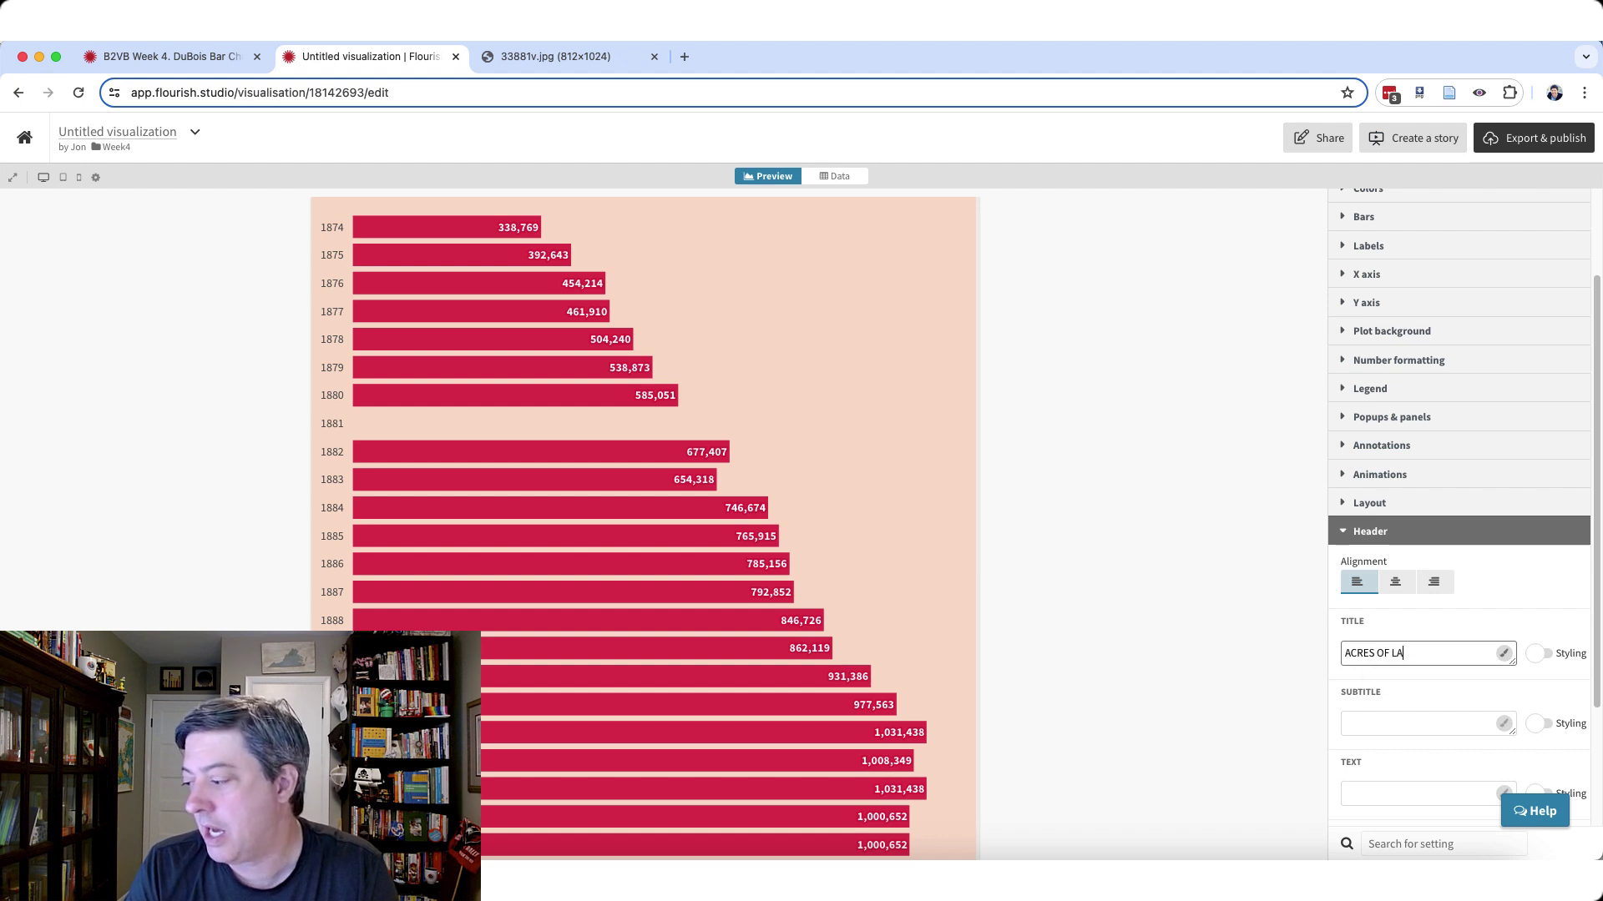
type("ND OWNED B")
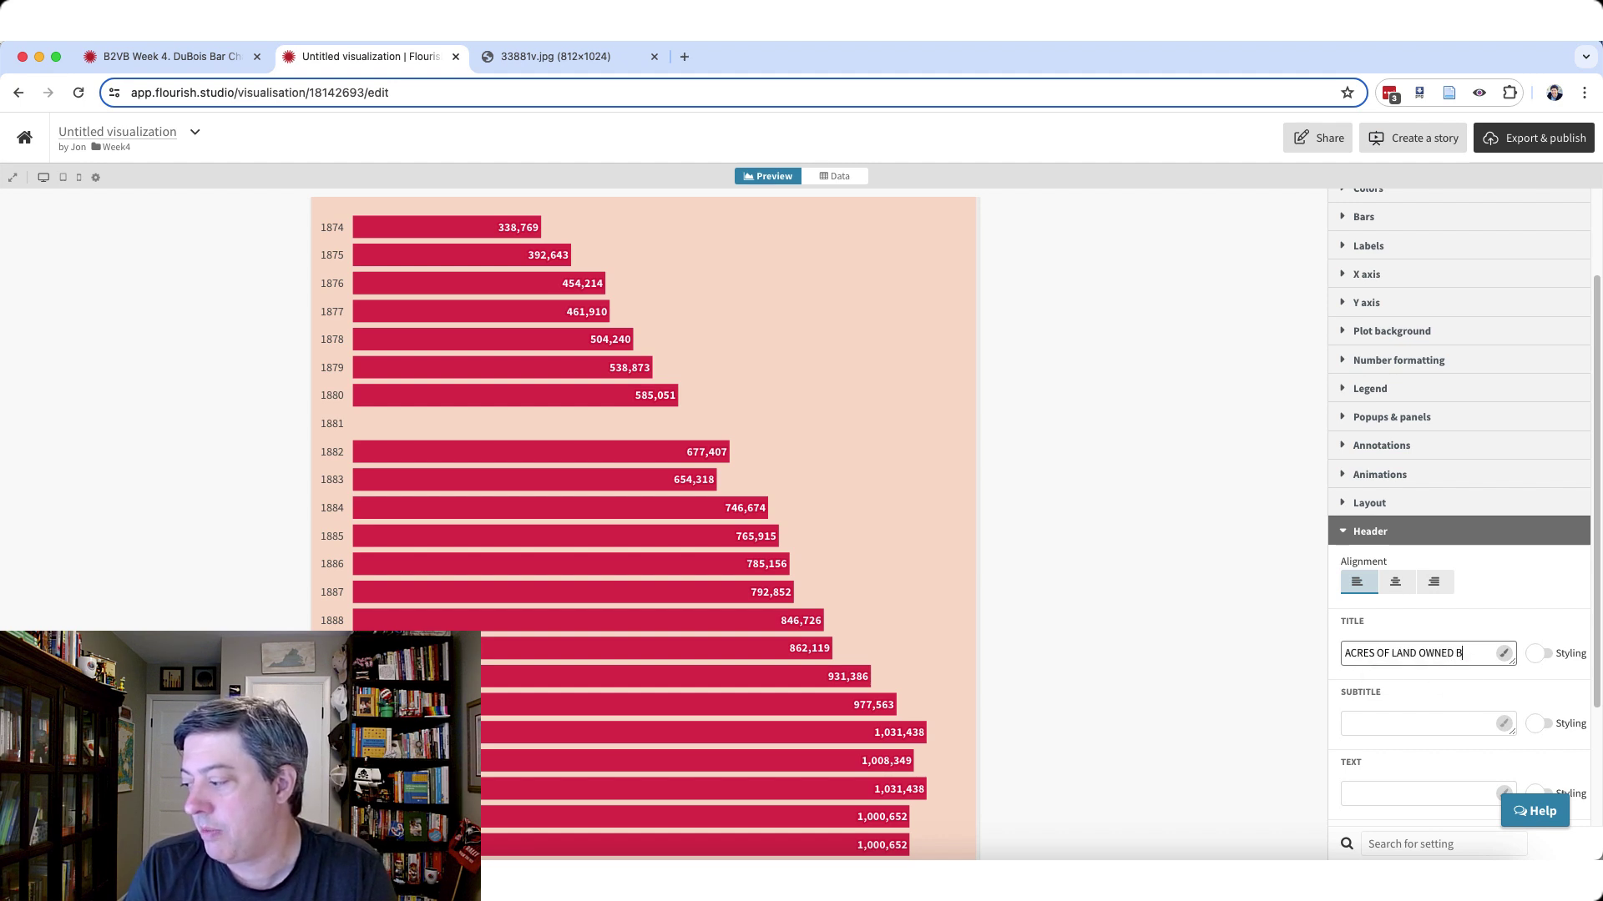
type("Y AFRICAN AMERICAN PO")
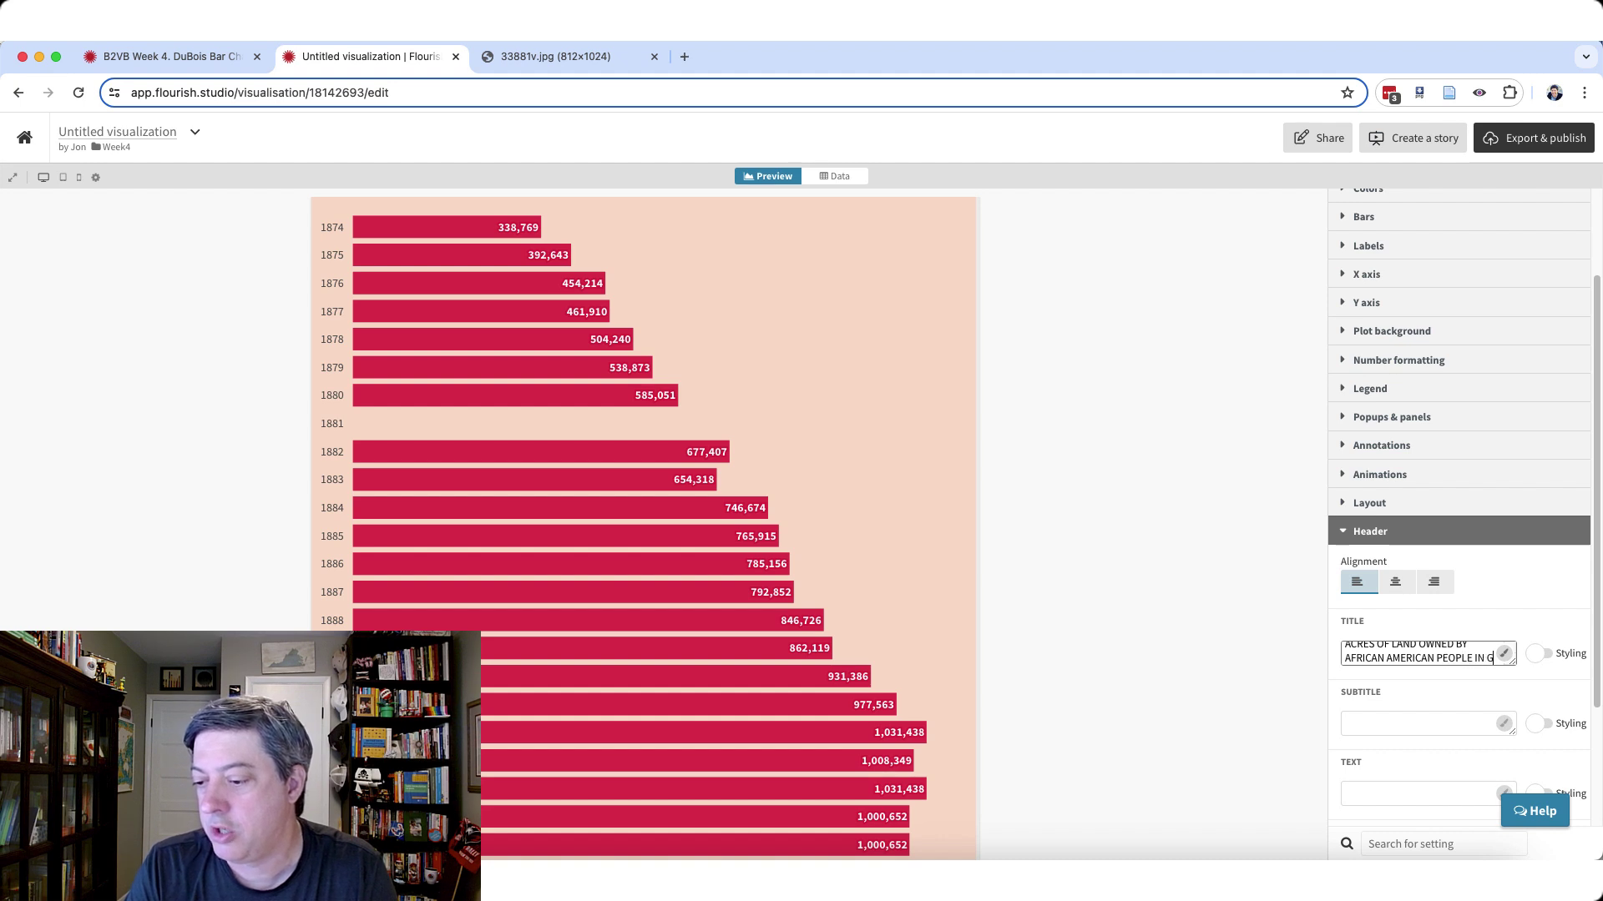
type("OPLE IN GEORGIA, 1874-1899")
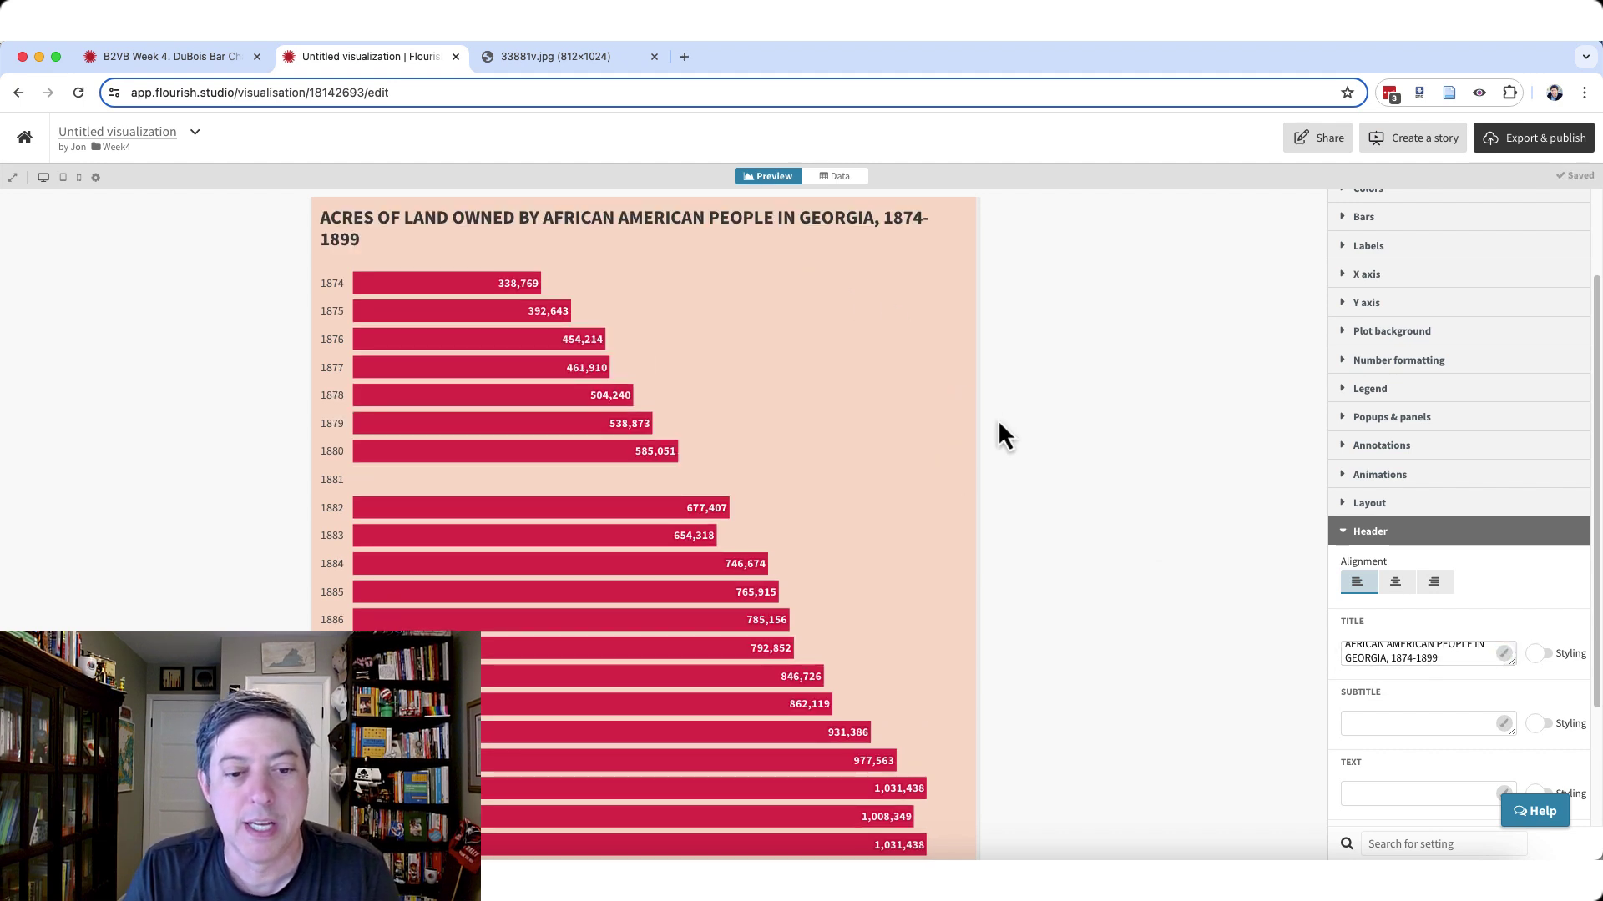
scroll(1081, 501, "down", 2)
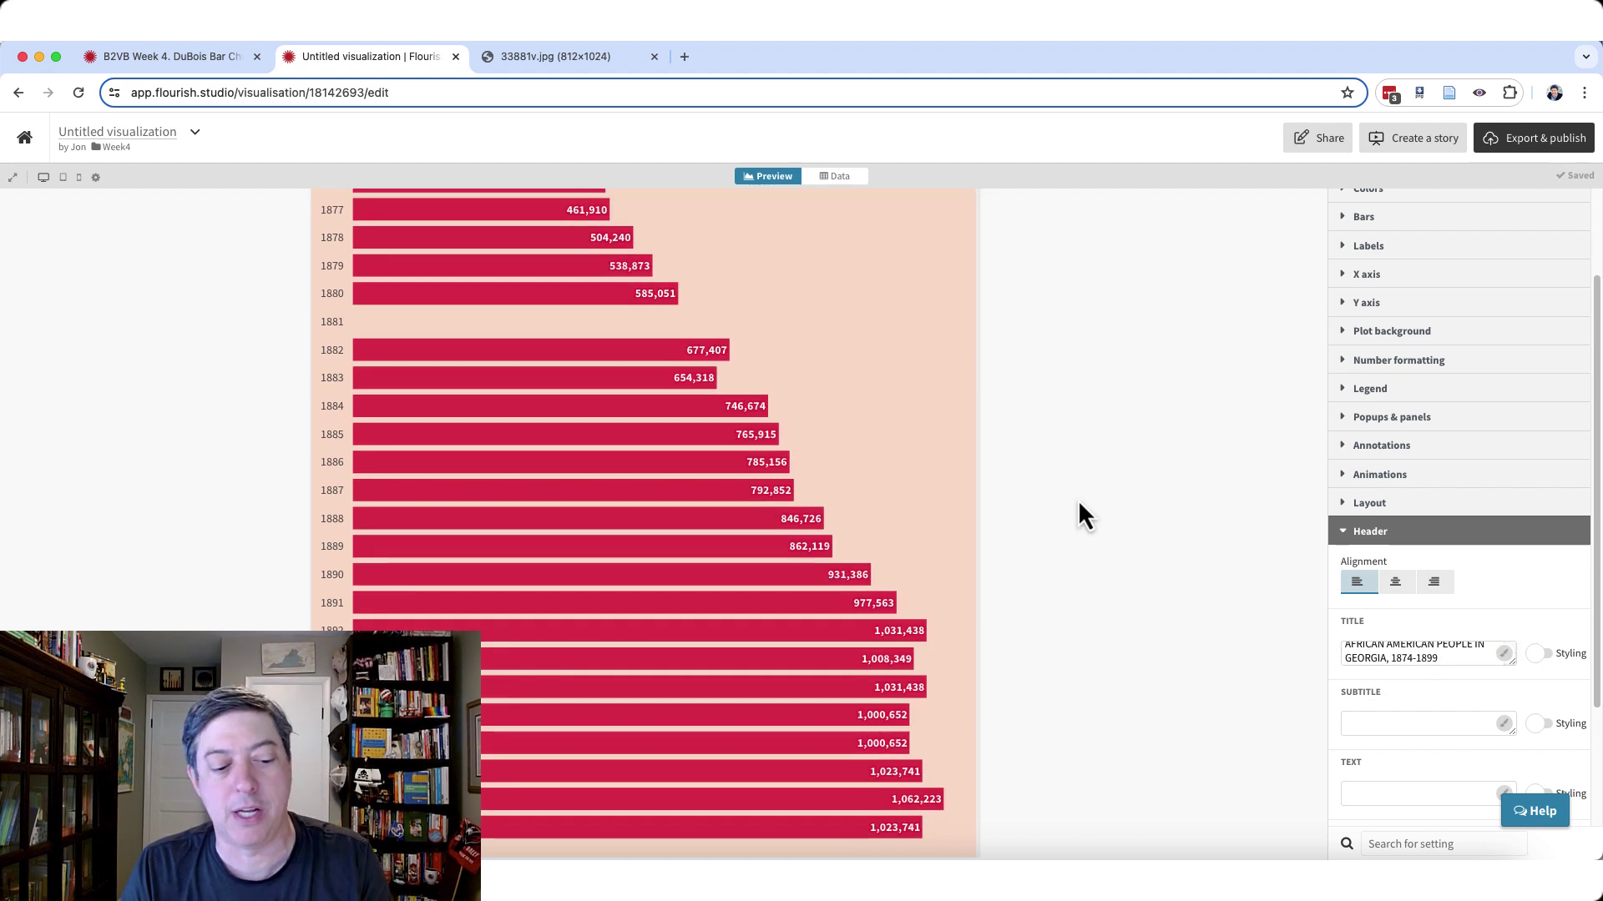
scroll(999, 455, "up", 2)
Enter 'B2VB Week #4' as the footer source name.
left_click(1365, 536)
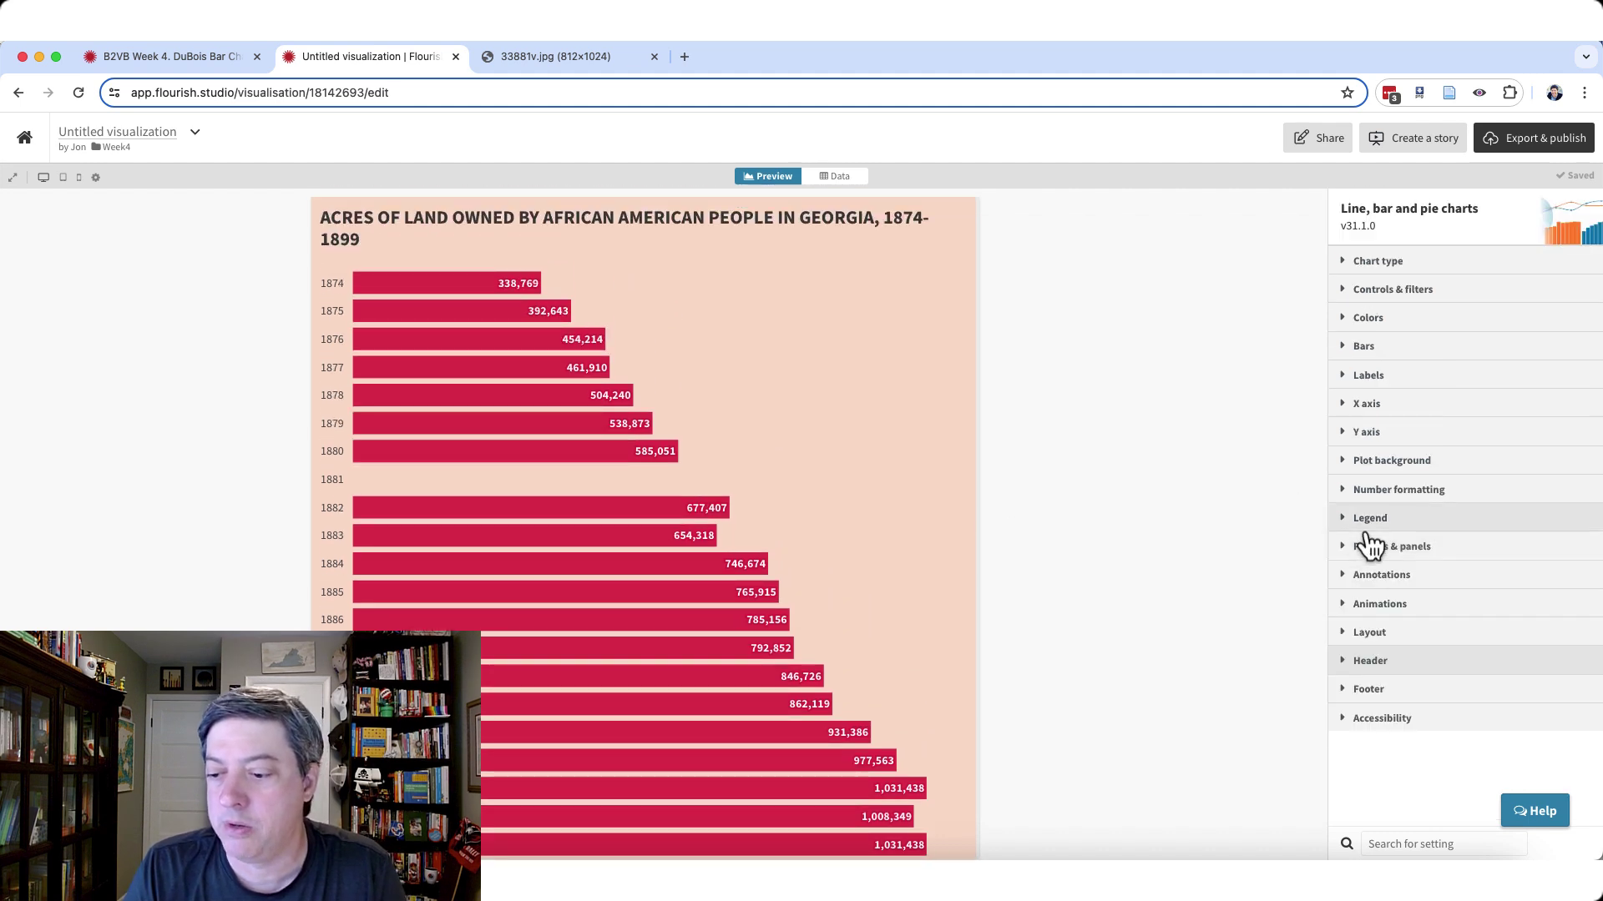
left_click(1390, 689)
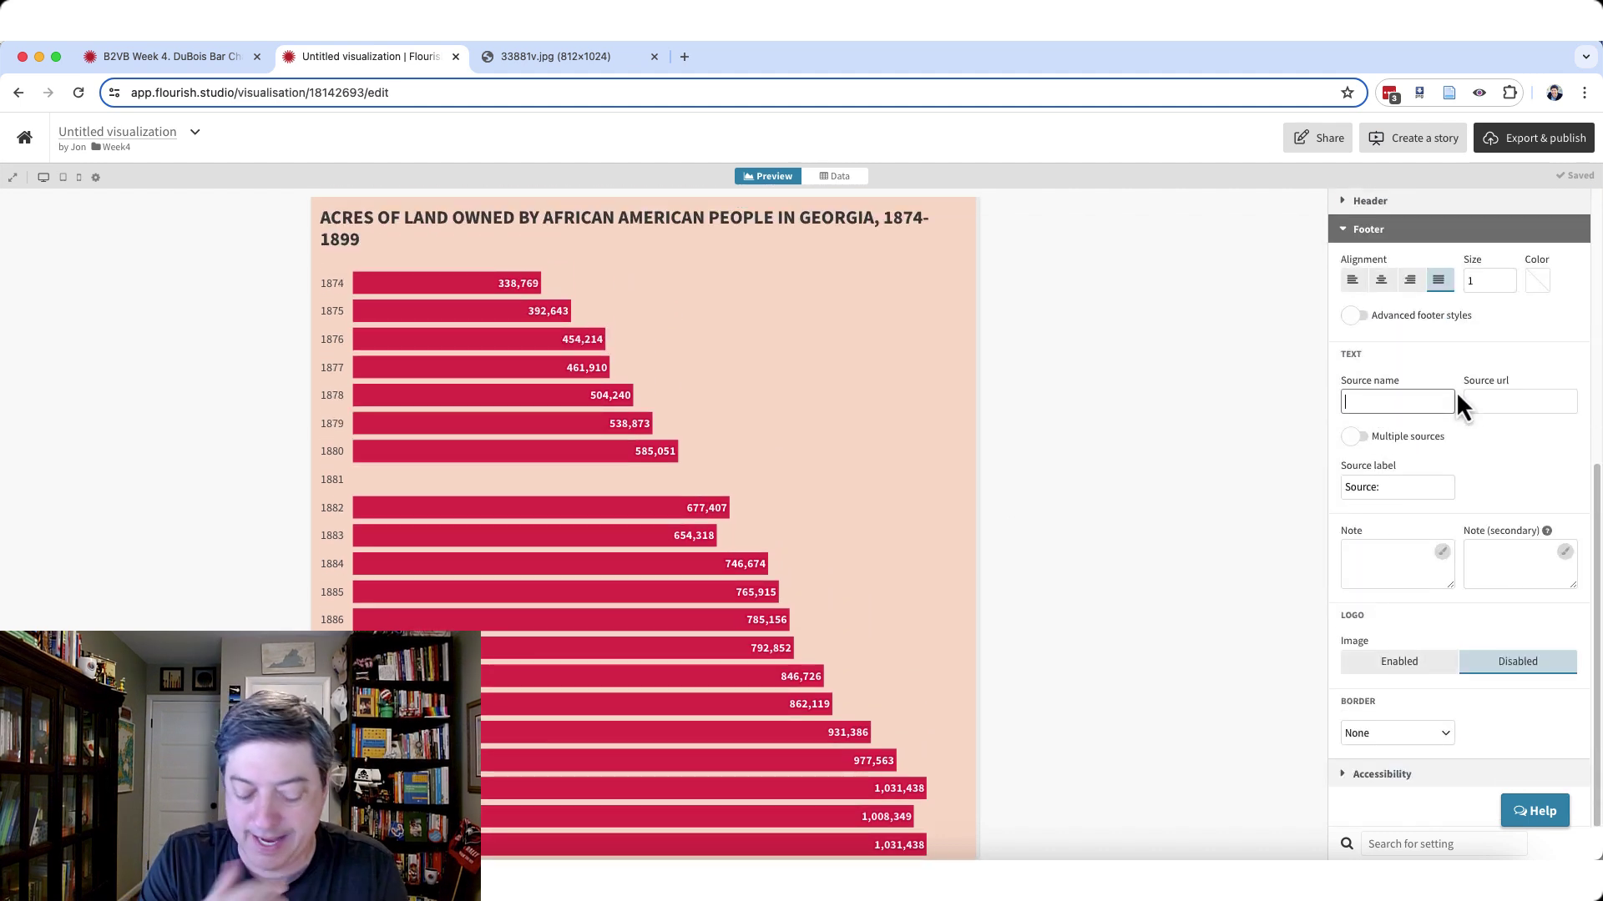
type("B2VB")
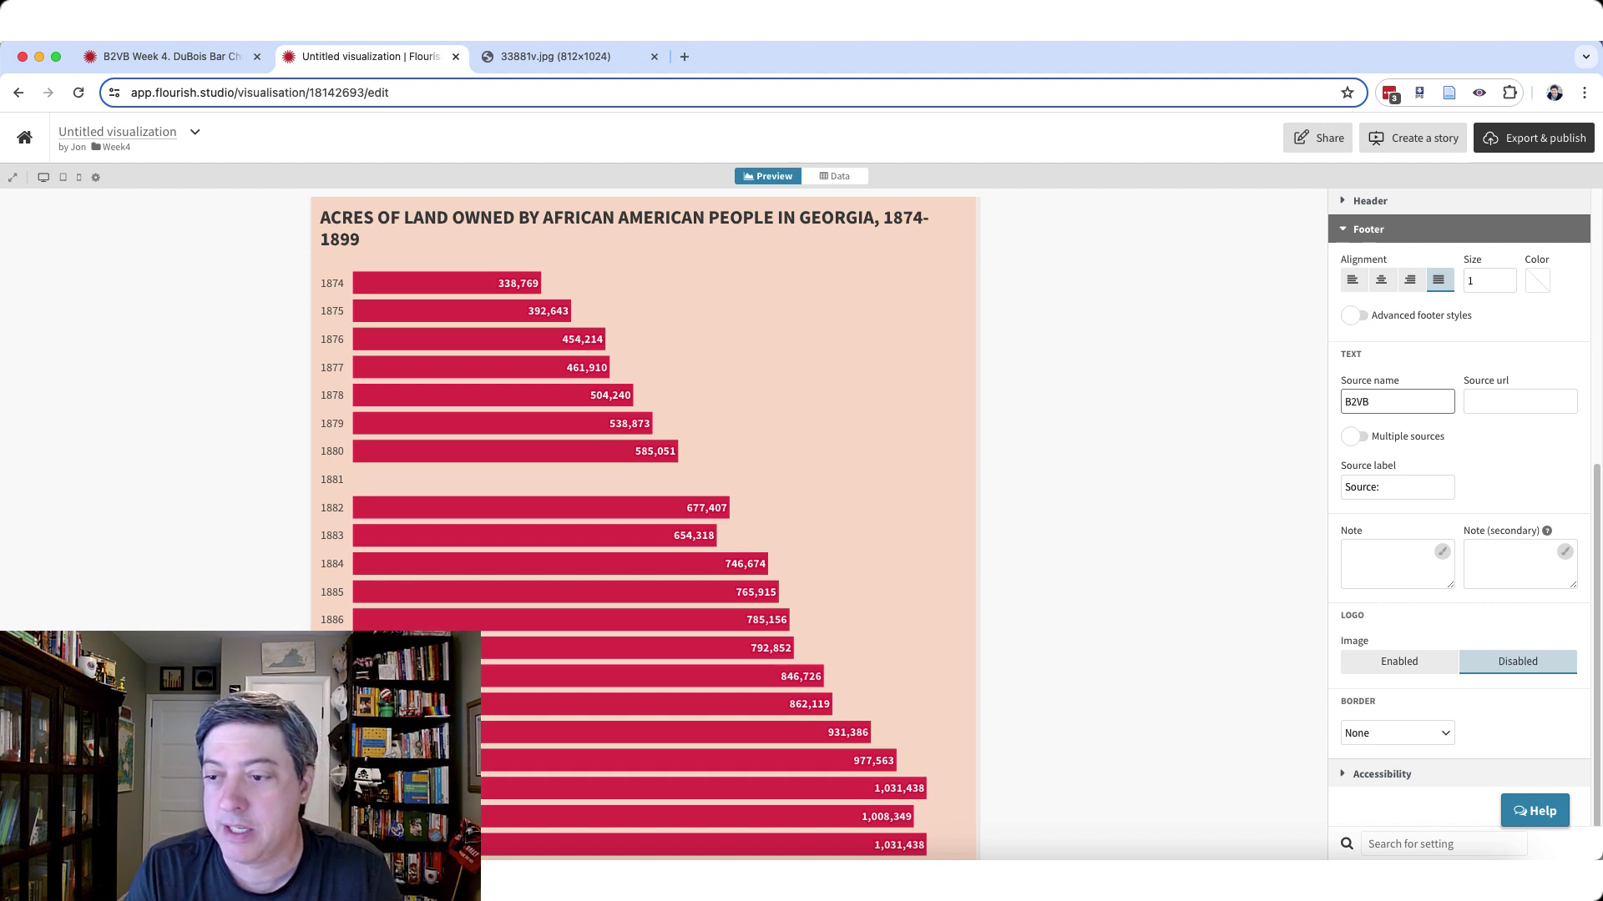
type(" Week #4")
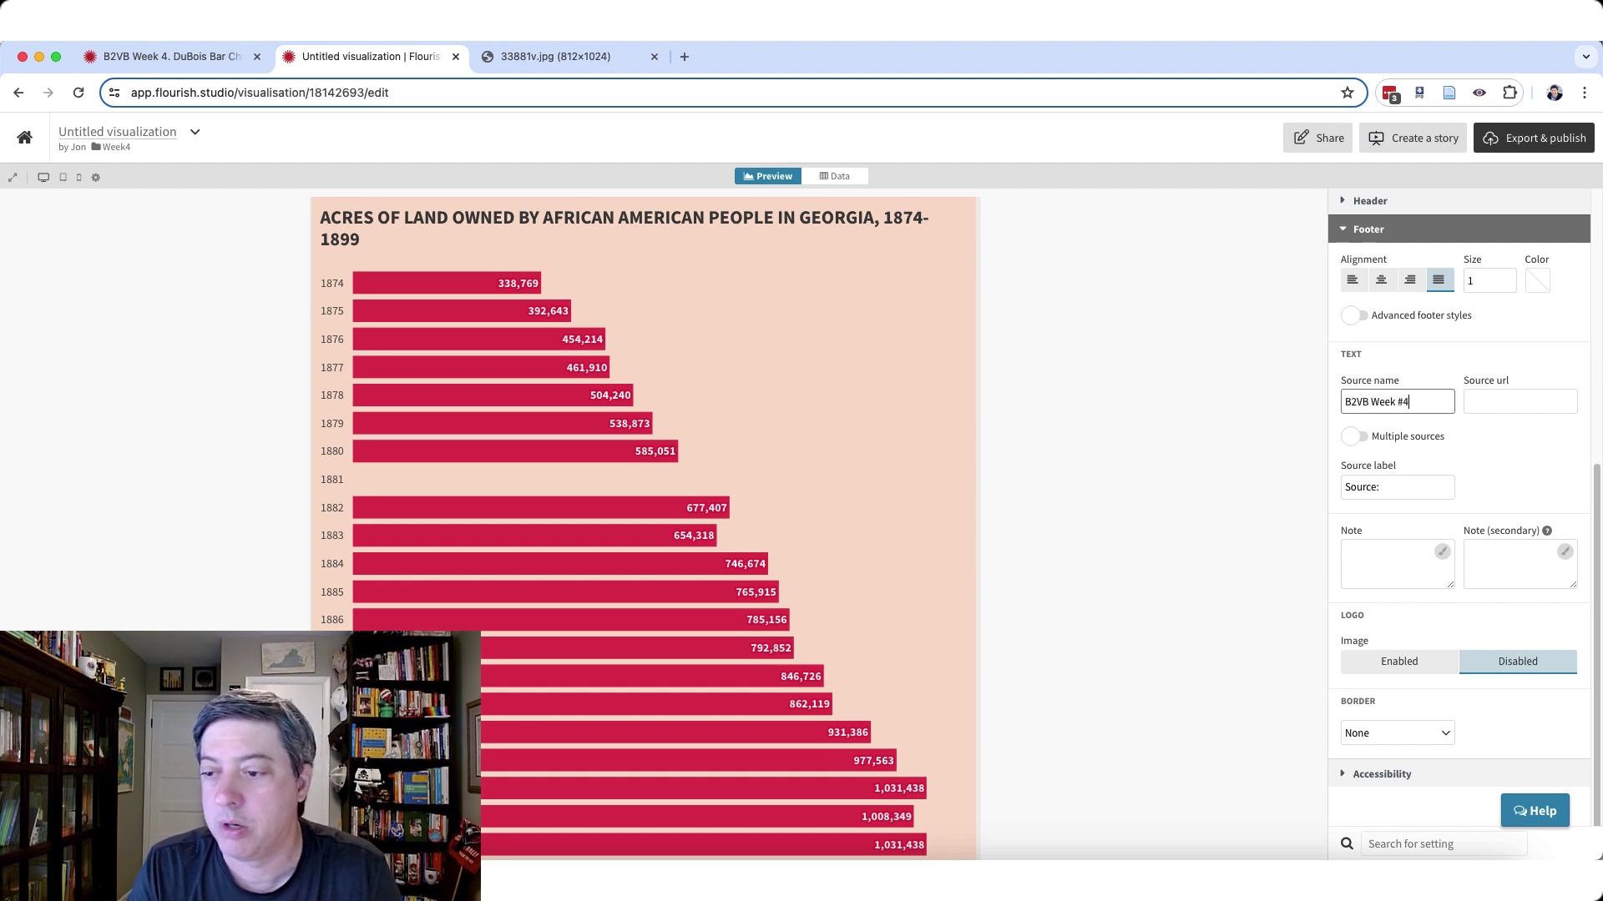
left_click(1299, 380)
scroll(675, 529, "down", 3)
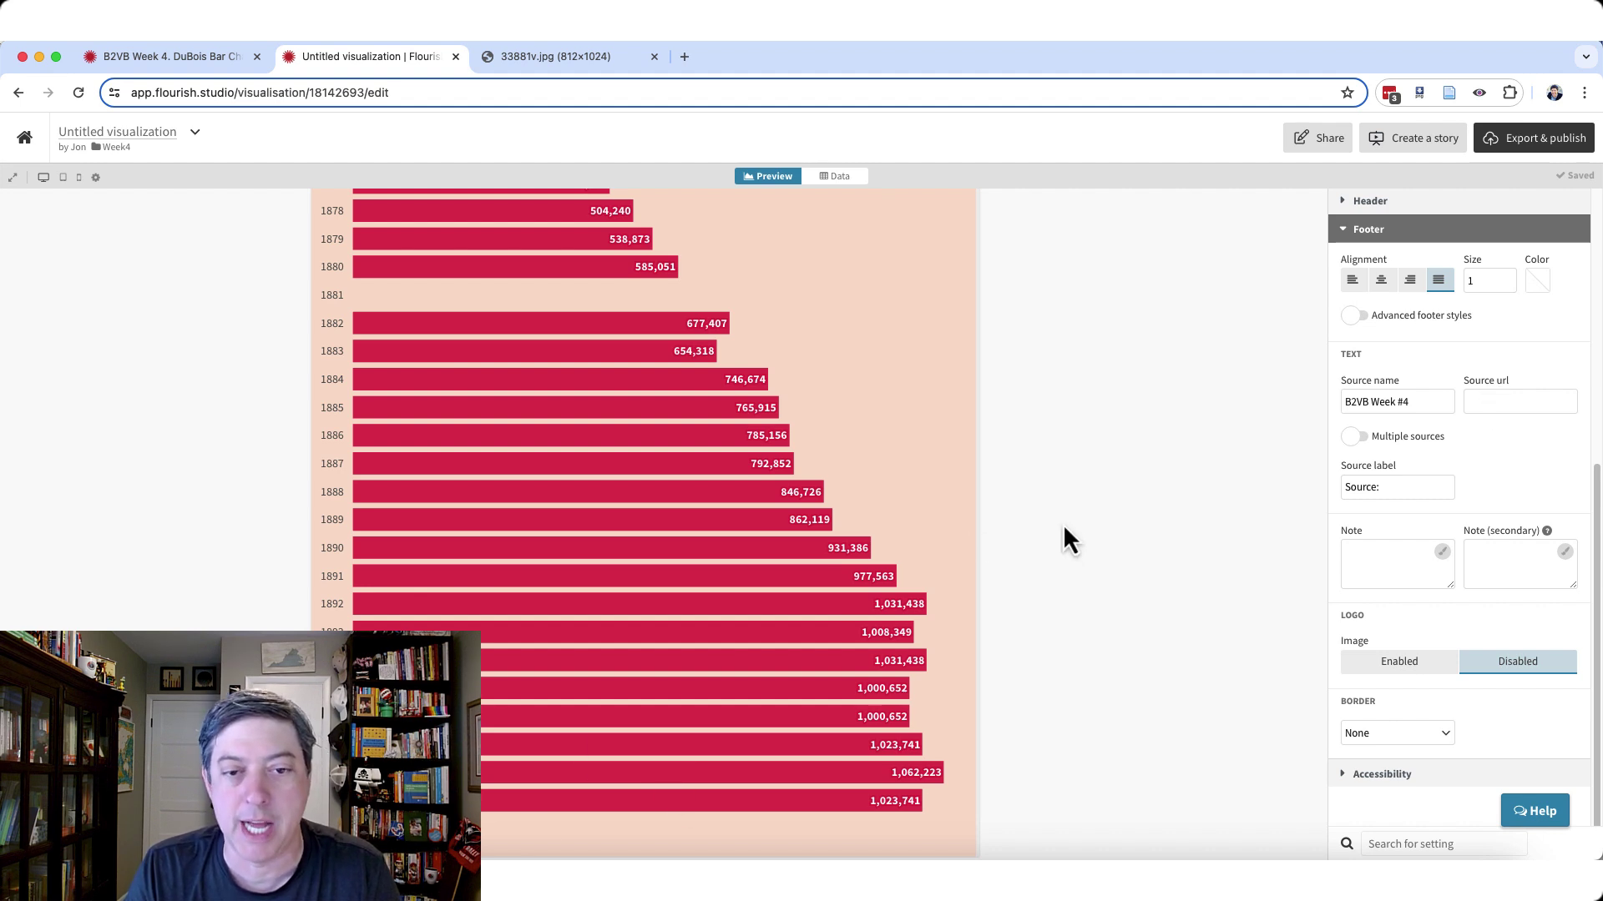
scroll(1063, 527, "up", 3)
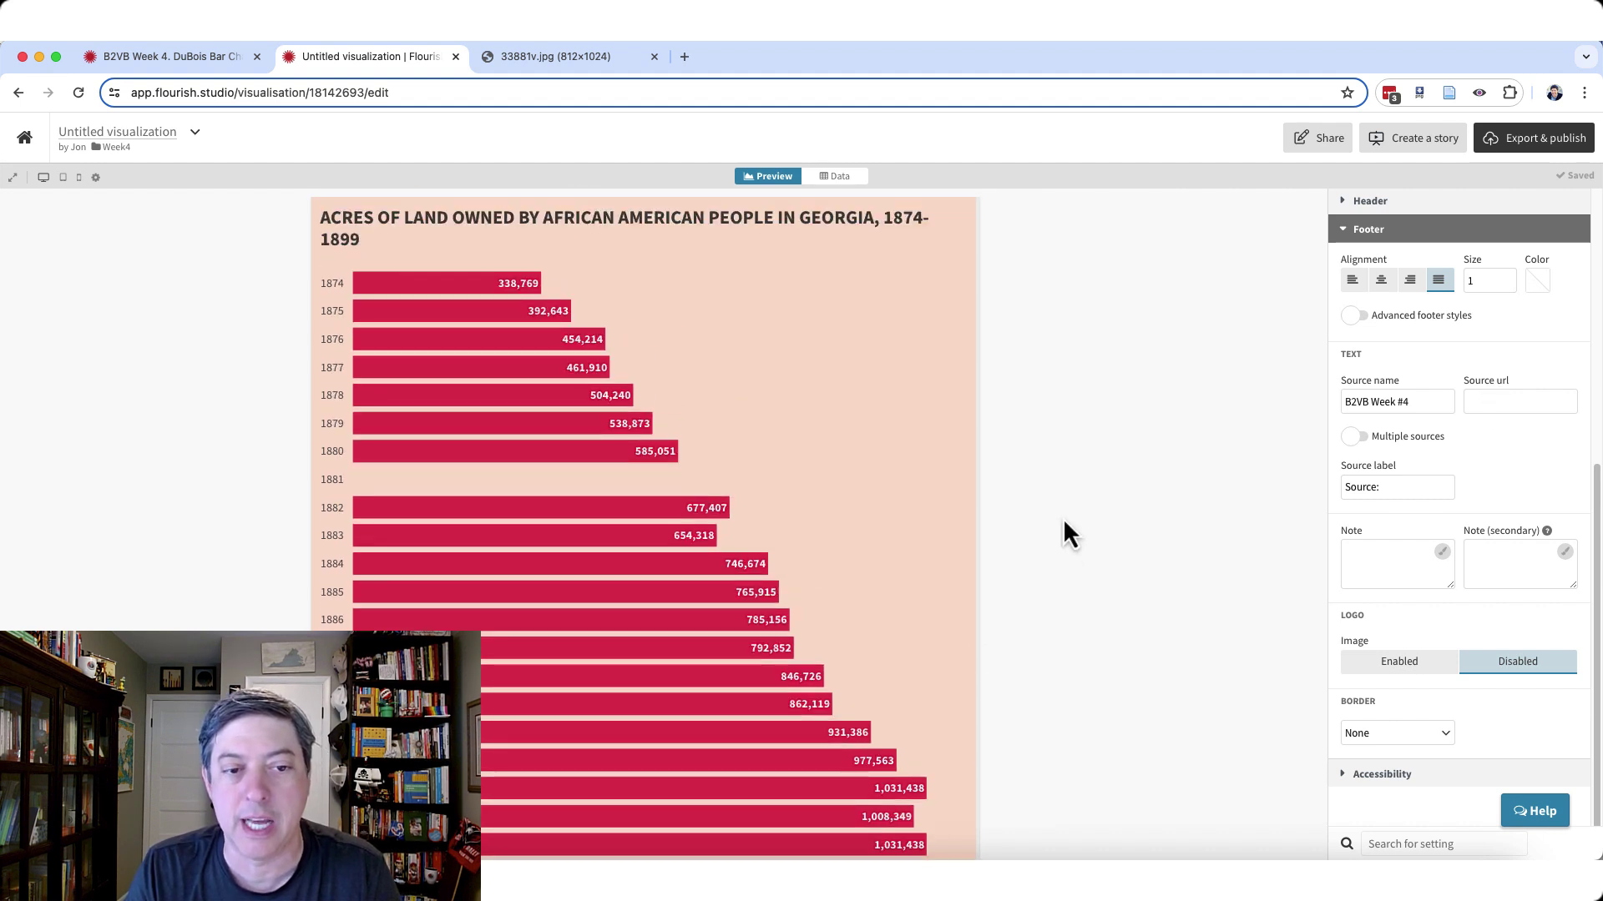
Expand the Layout settings and bring up the Main font list.
left_click(1369, 230)
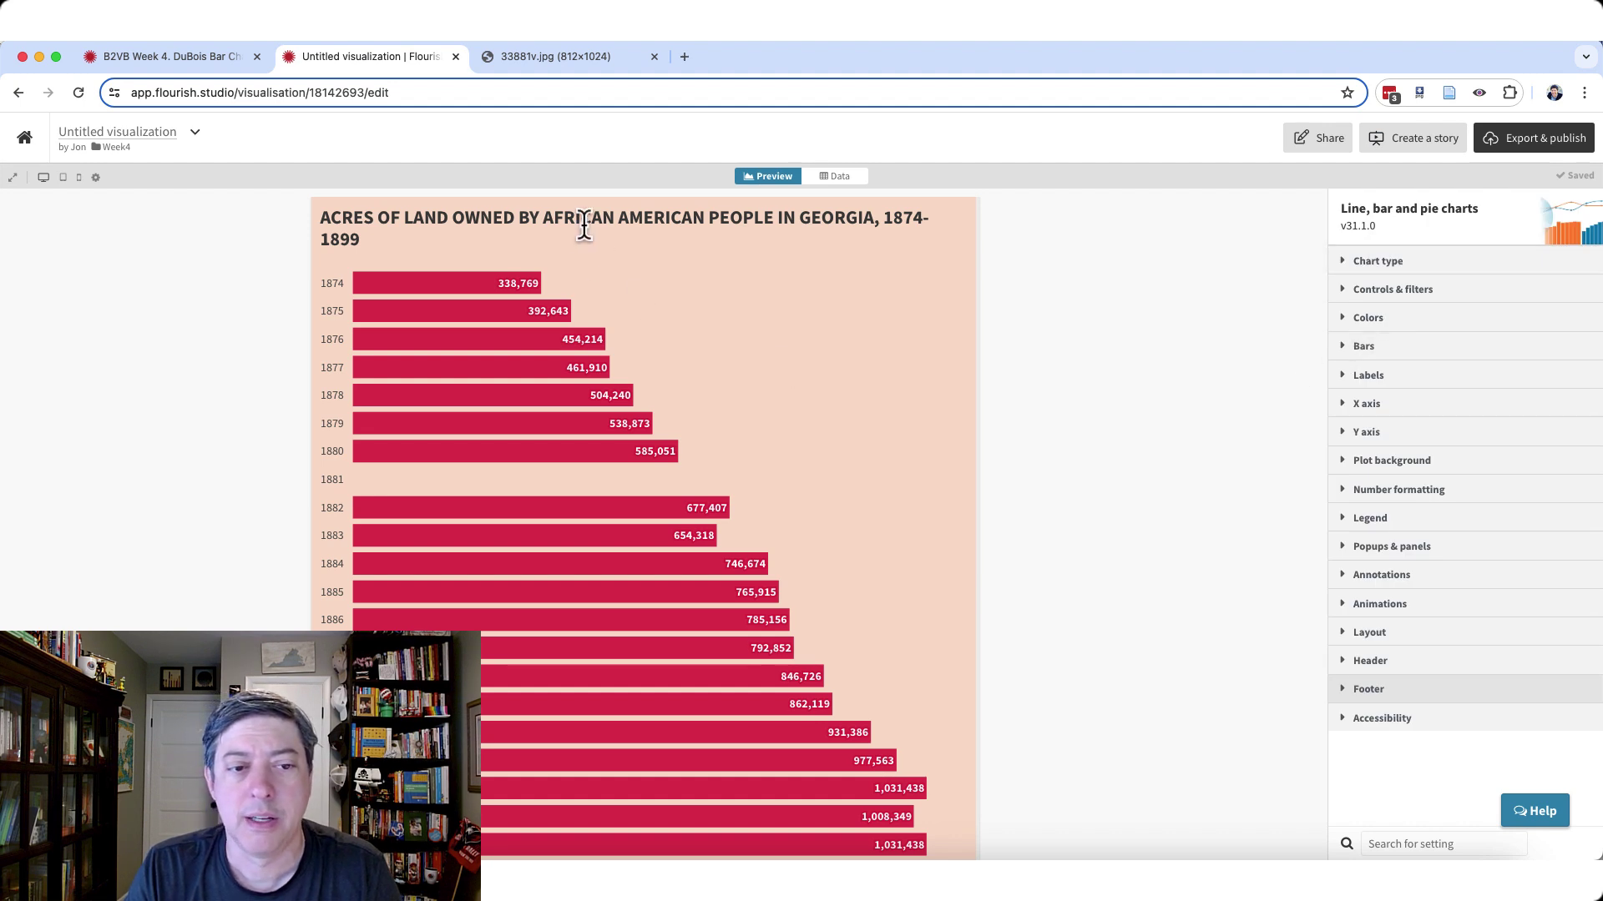
left_click(1407, 636)
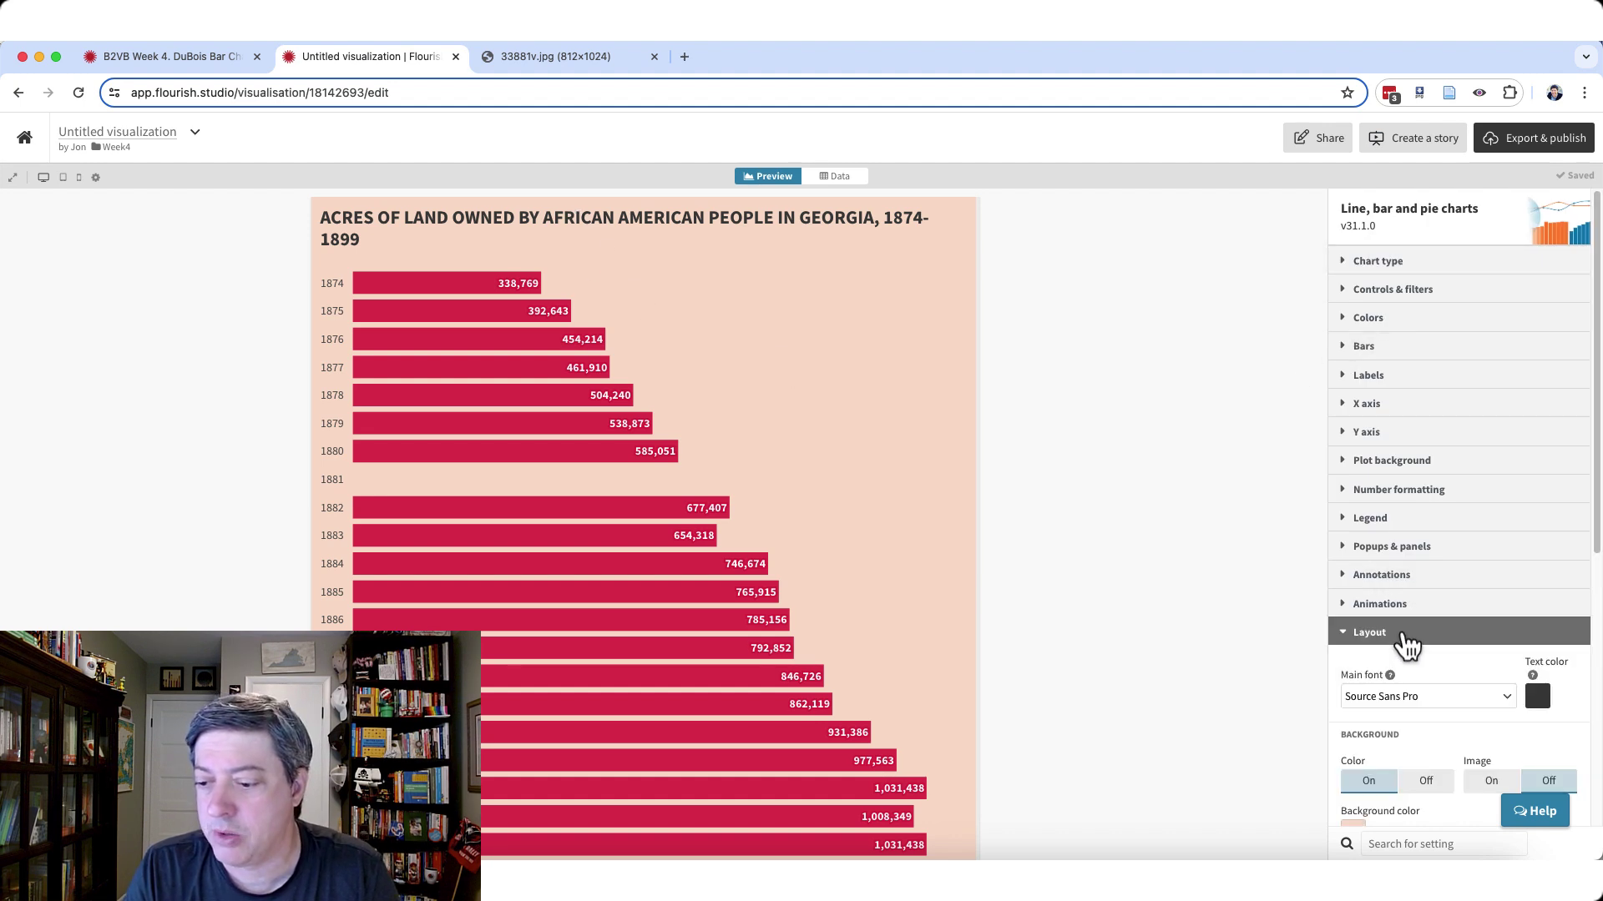
scroll(1449, 609, "down", 3)
left_click(1377, 549)
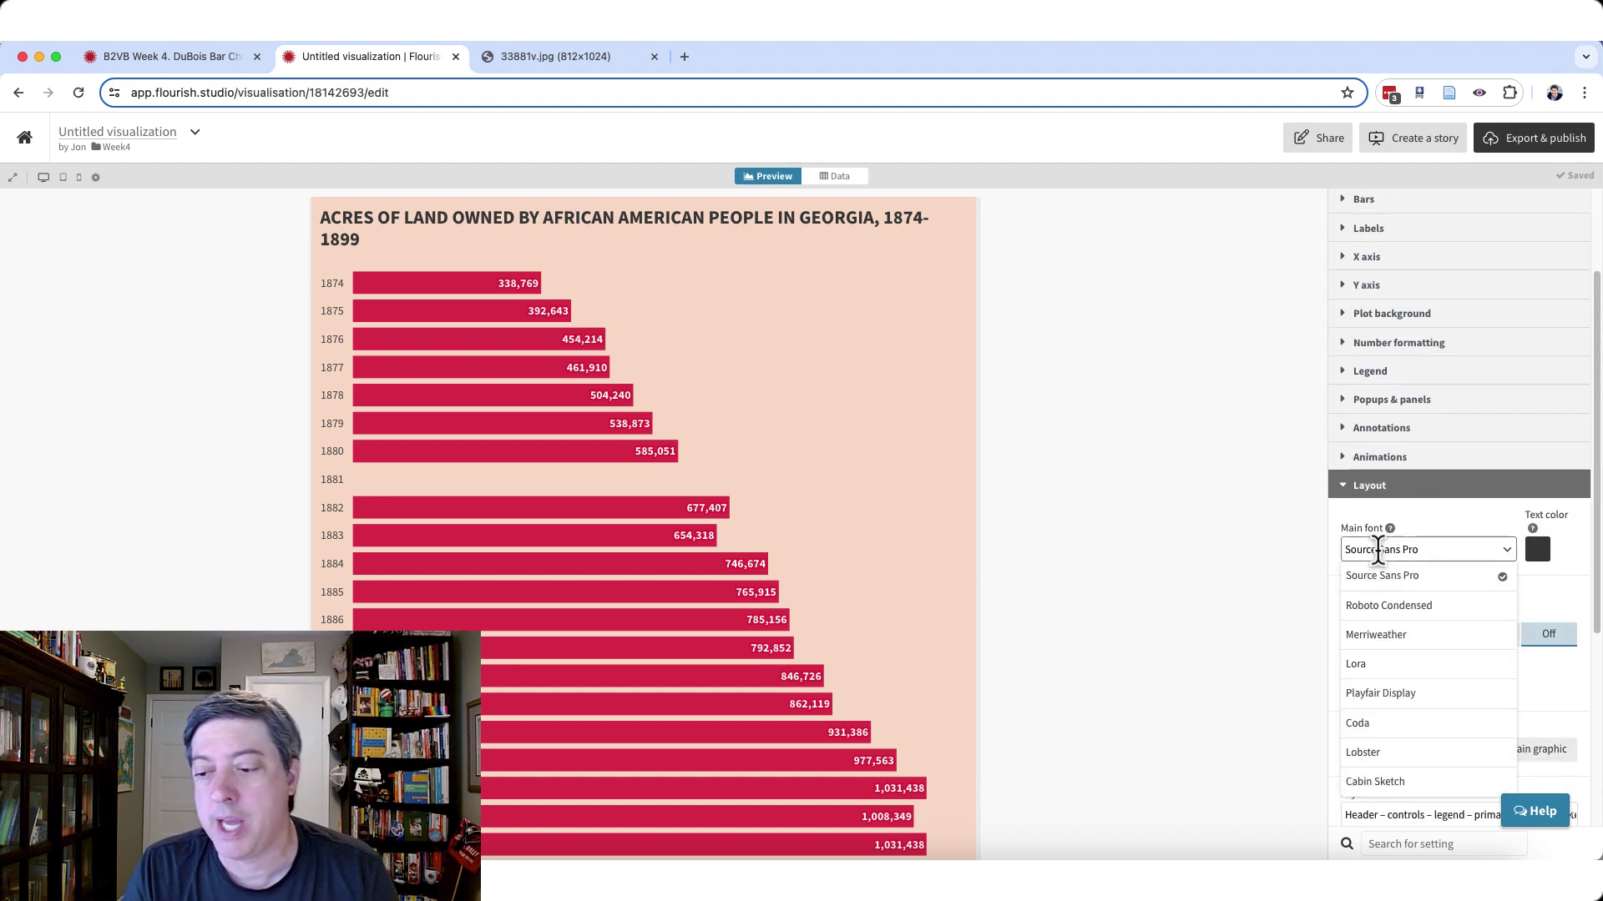
scroll(1410, 615, "down", 5)
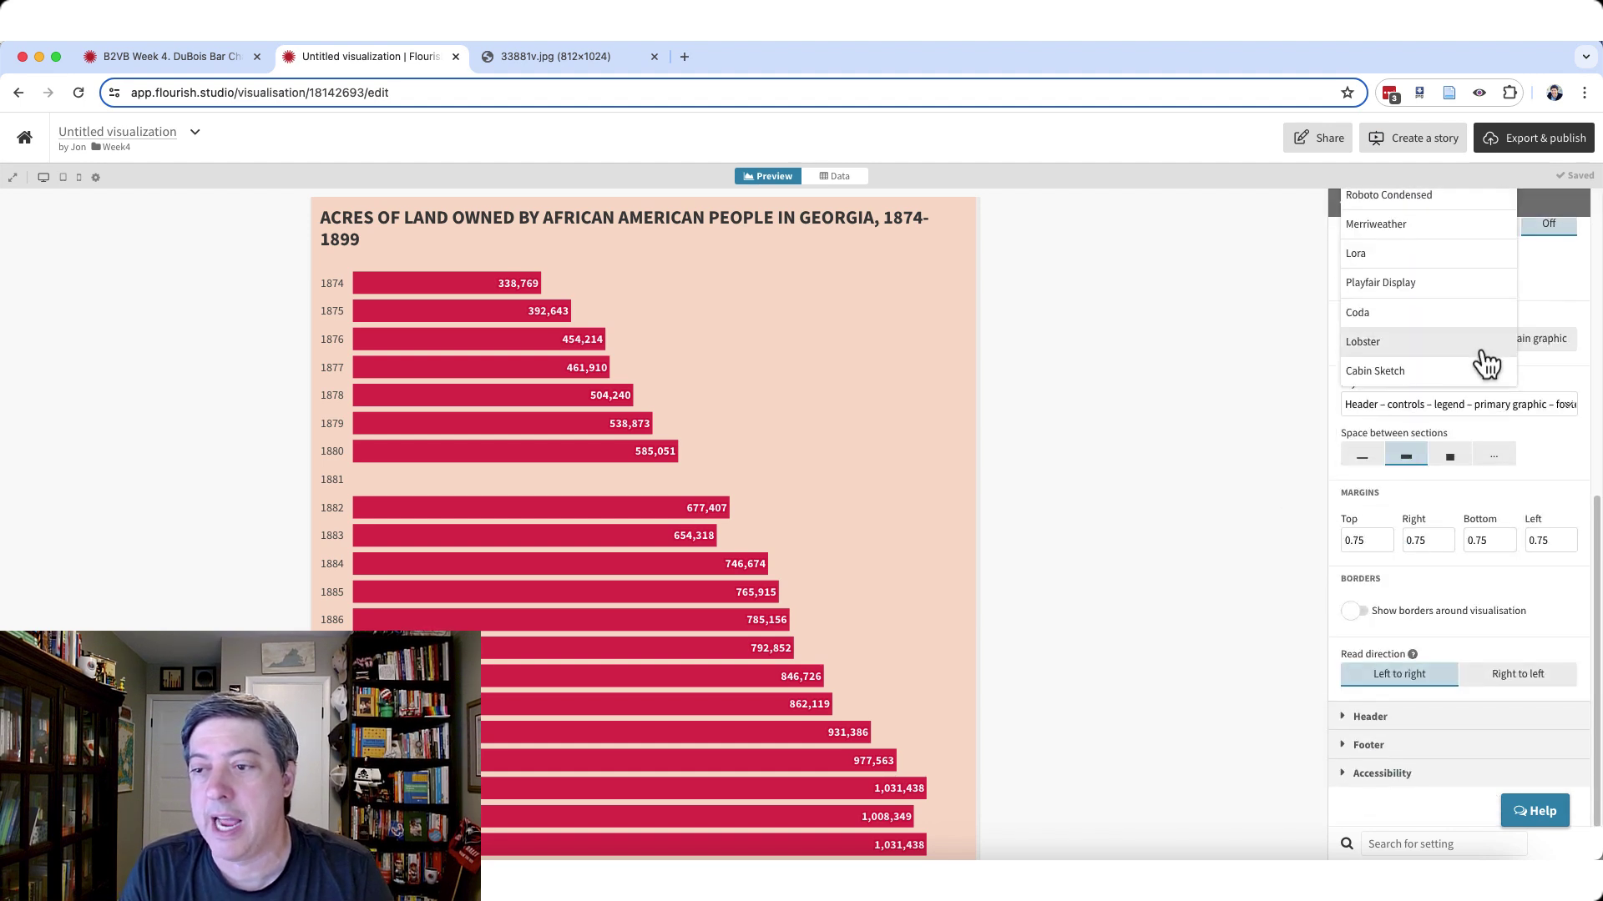
scroll(1485, 363, "up", 3)
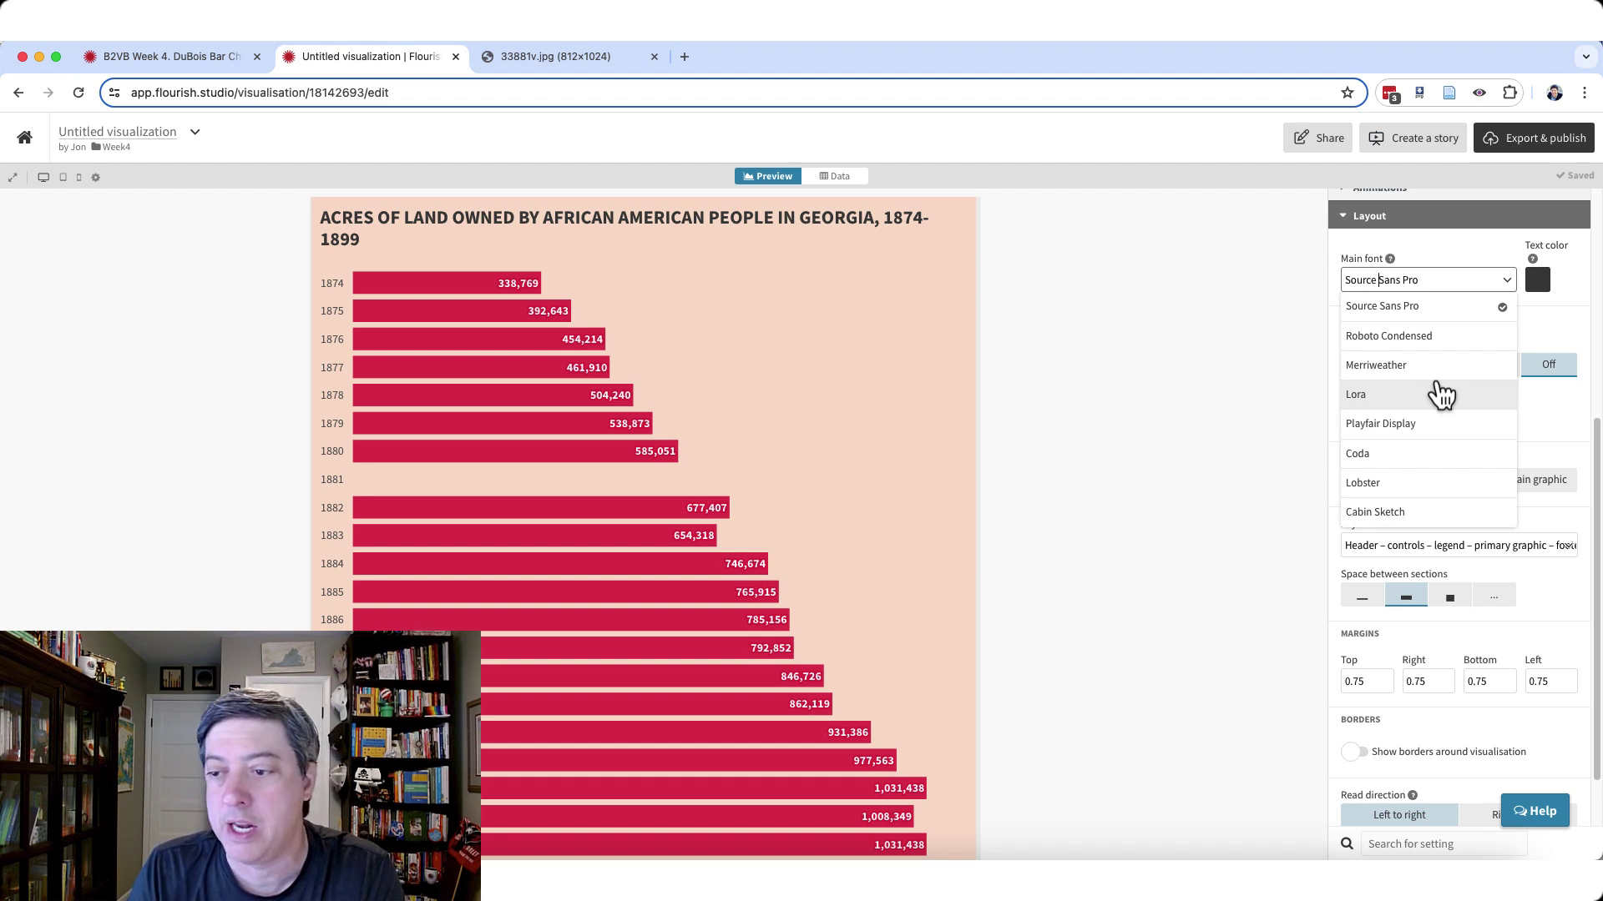
Enlarge the original Du Bois chart image to study its lettering, then return to Flourish.
left_click(566, 60)
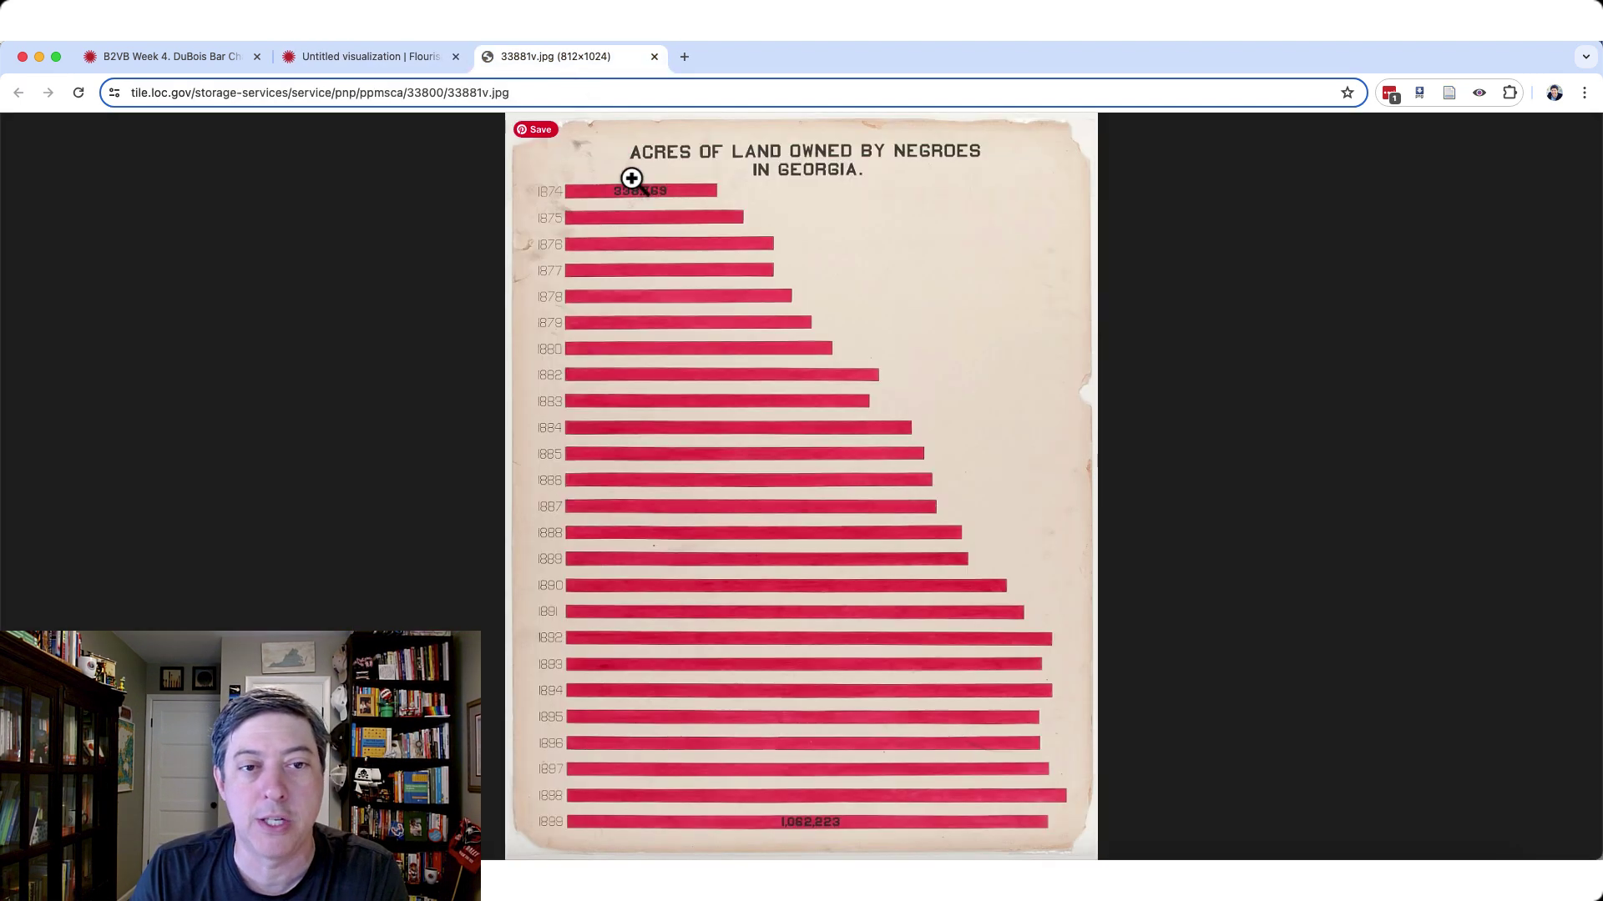
left_click(681, 155)
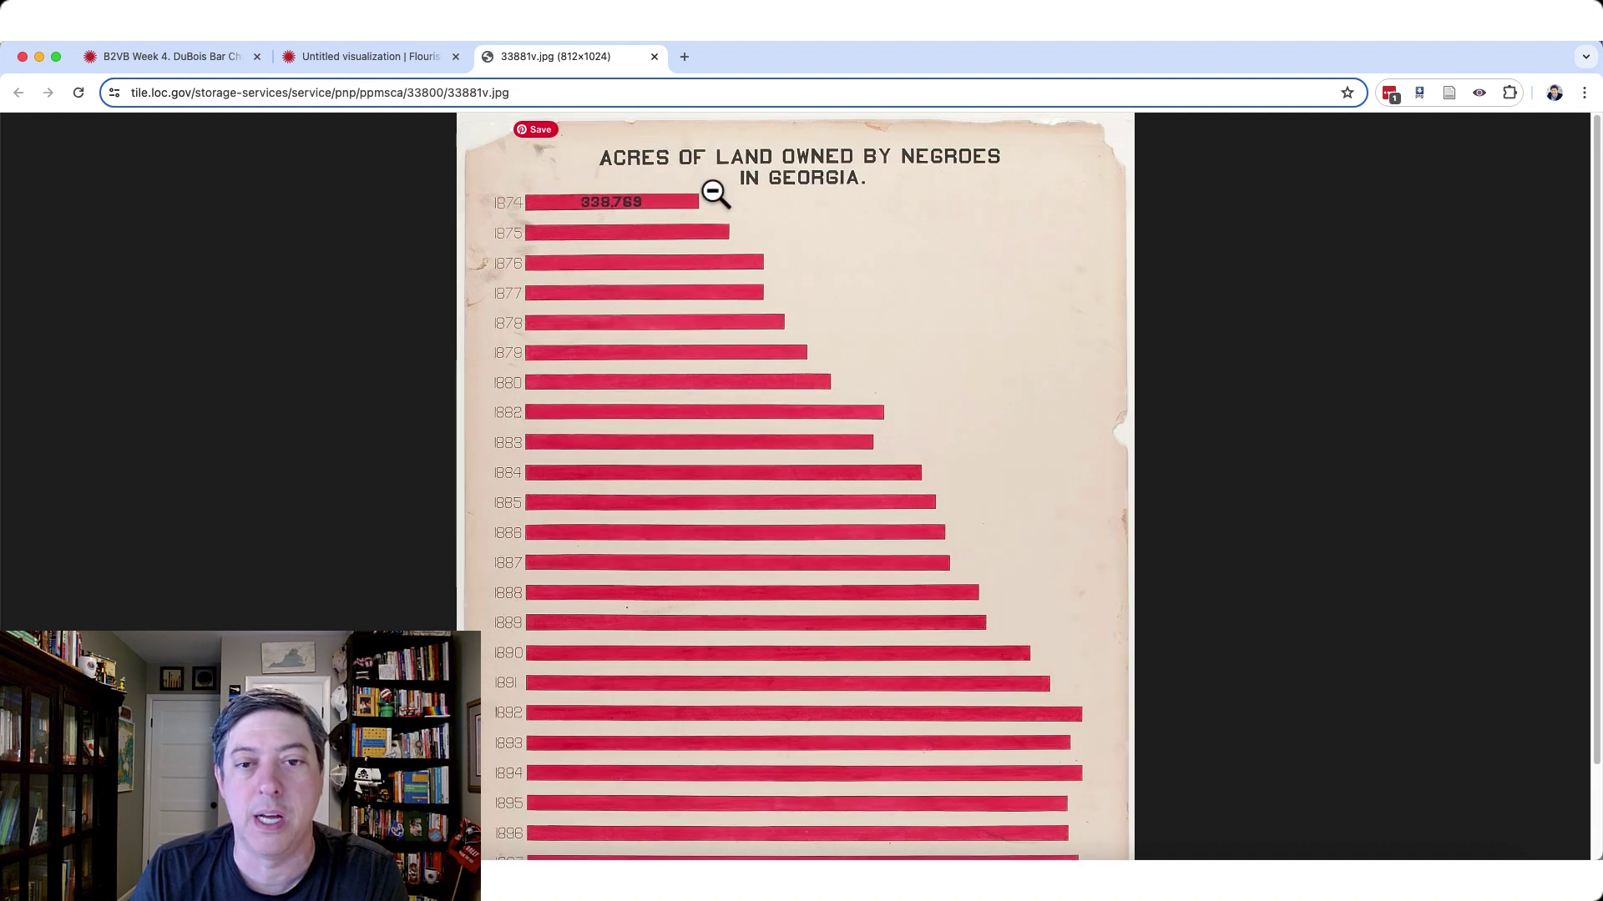
left_click(413, 60)
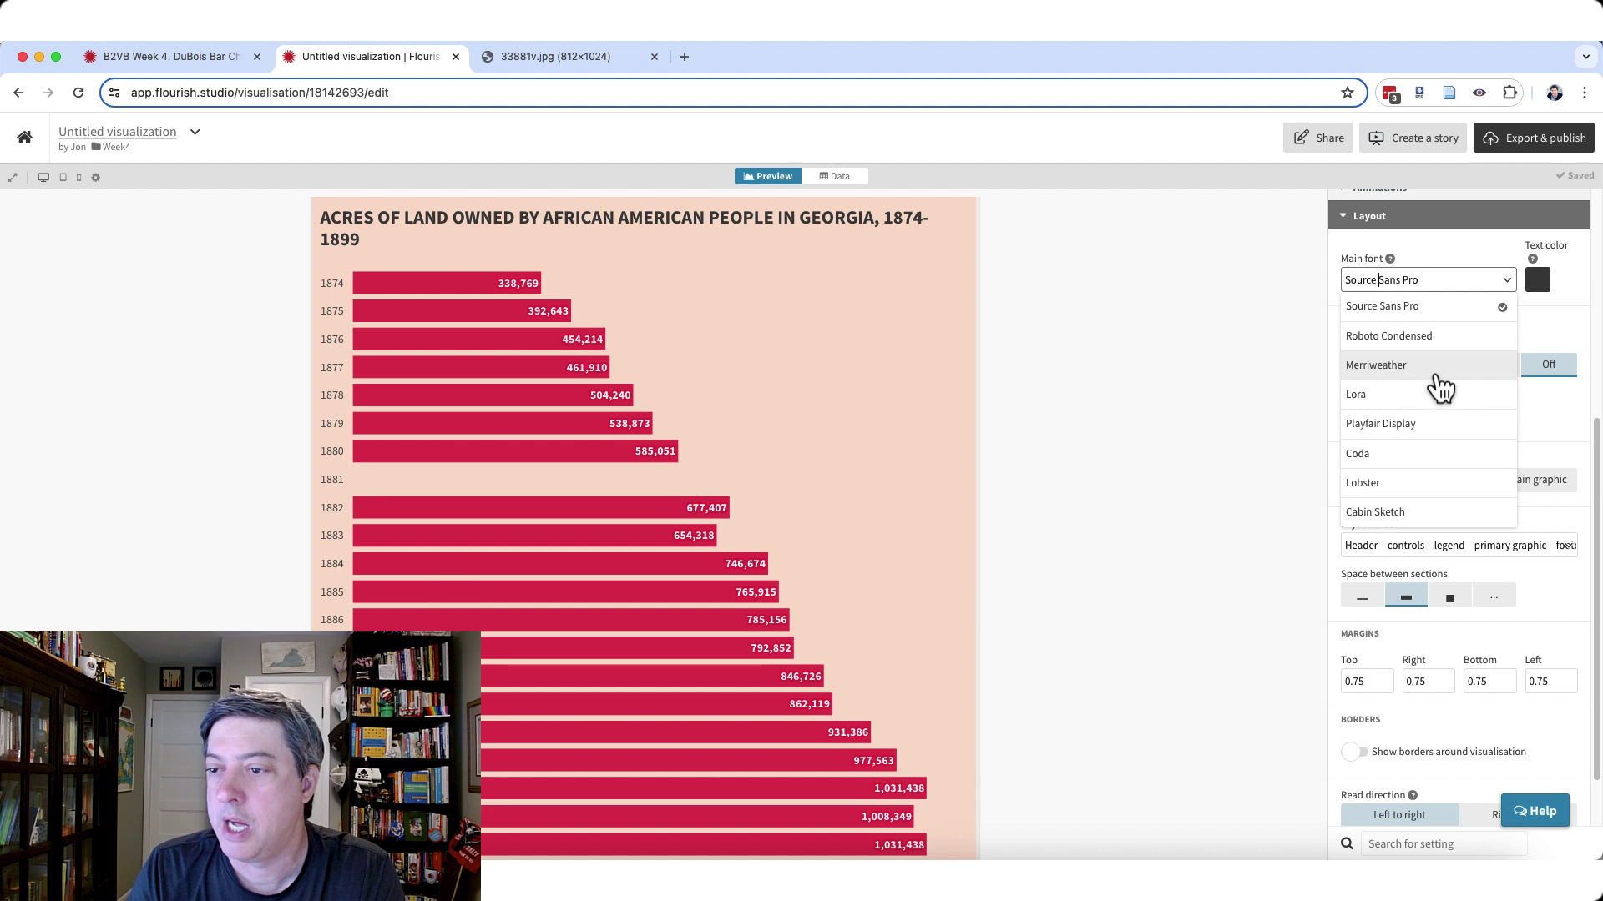
Choose Merriweather as the chart's main font.
left_click(1434, 363)
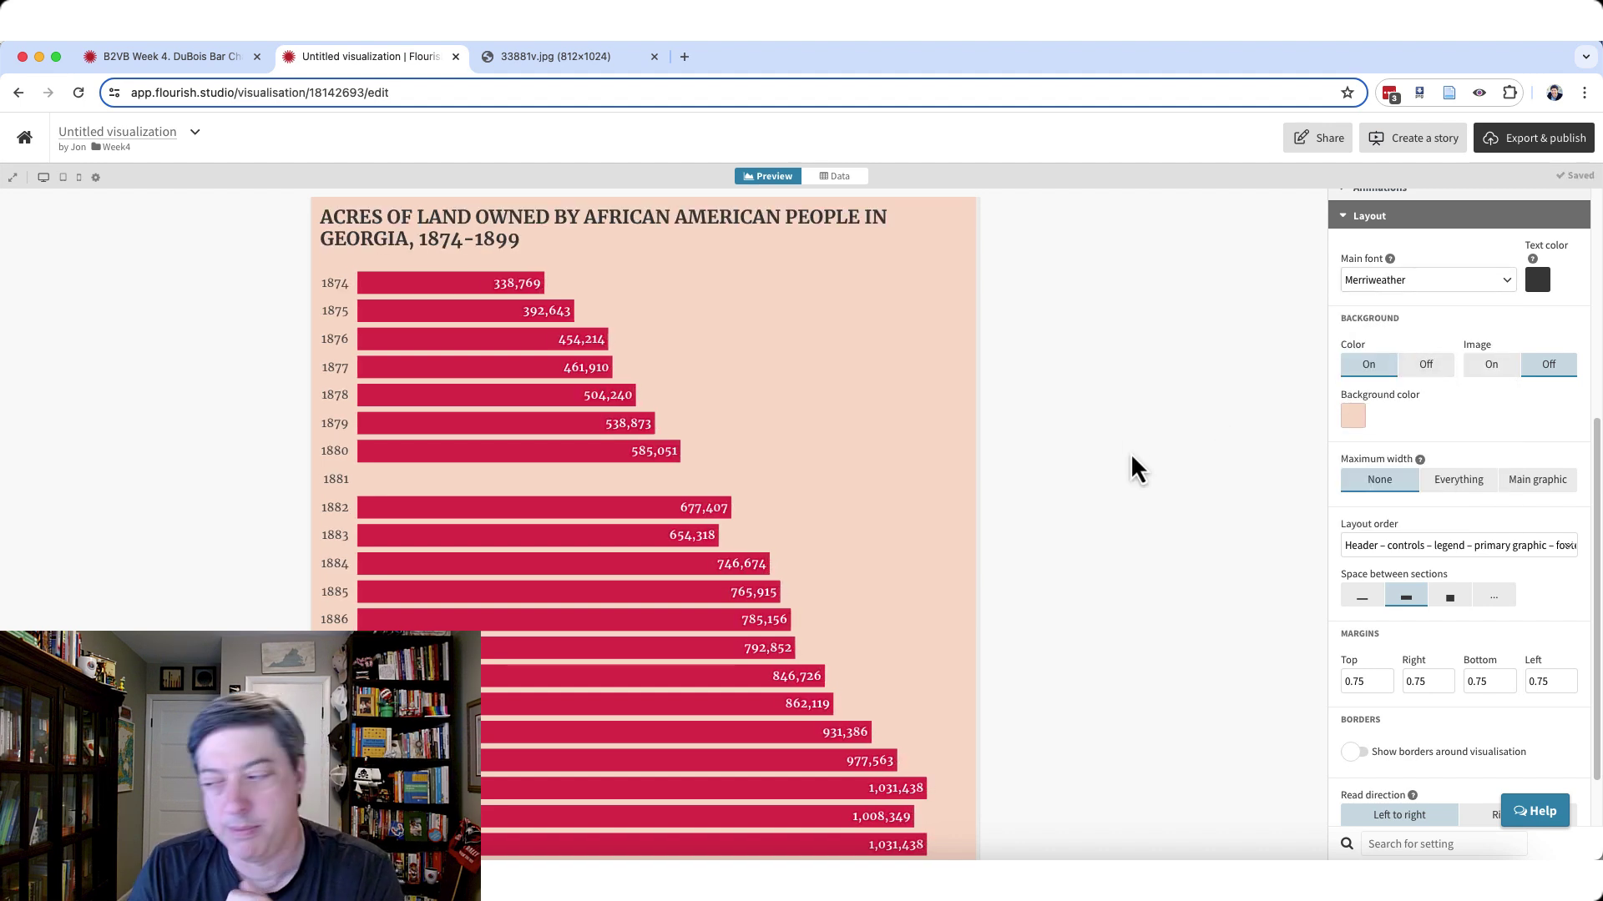
scroll(1089, 534, "down", 1)
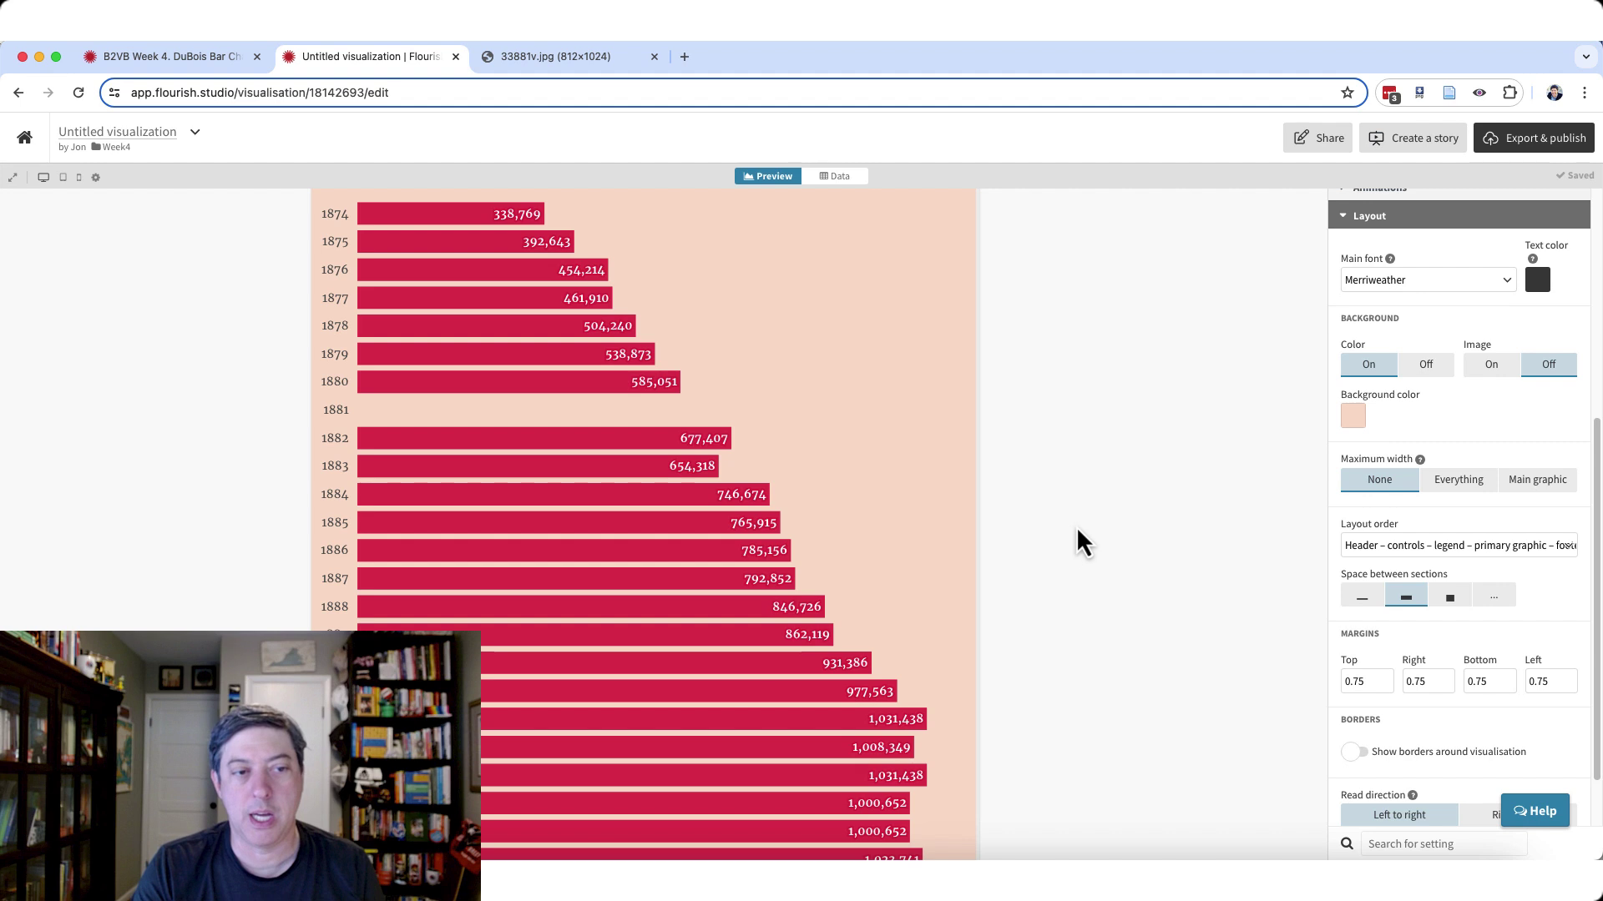
scroll(1075, 544, "up", 1)
scroll(1074, 544, "down", 4)
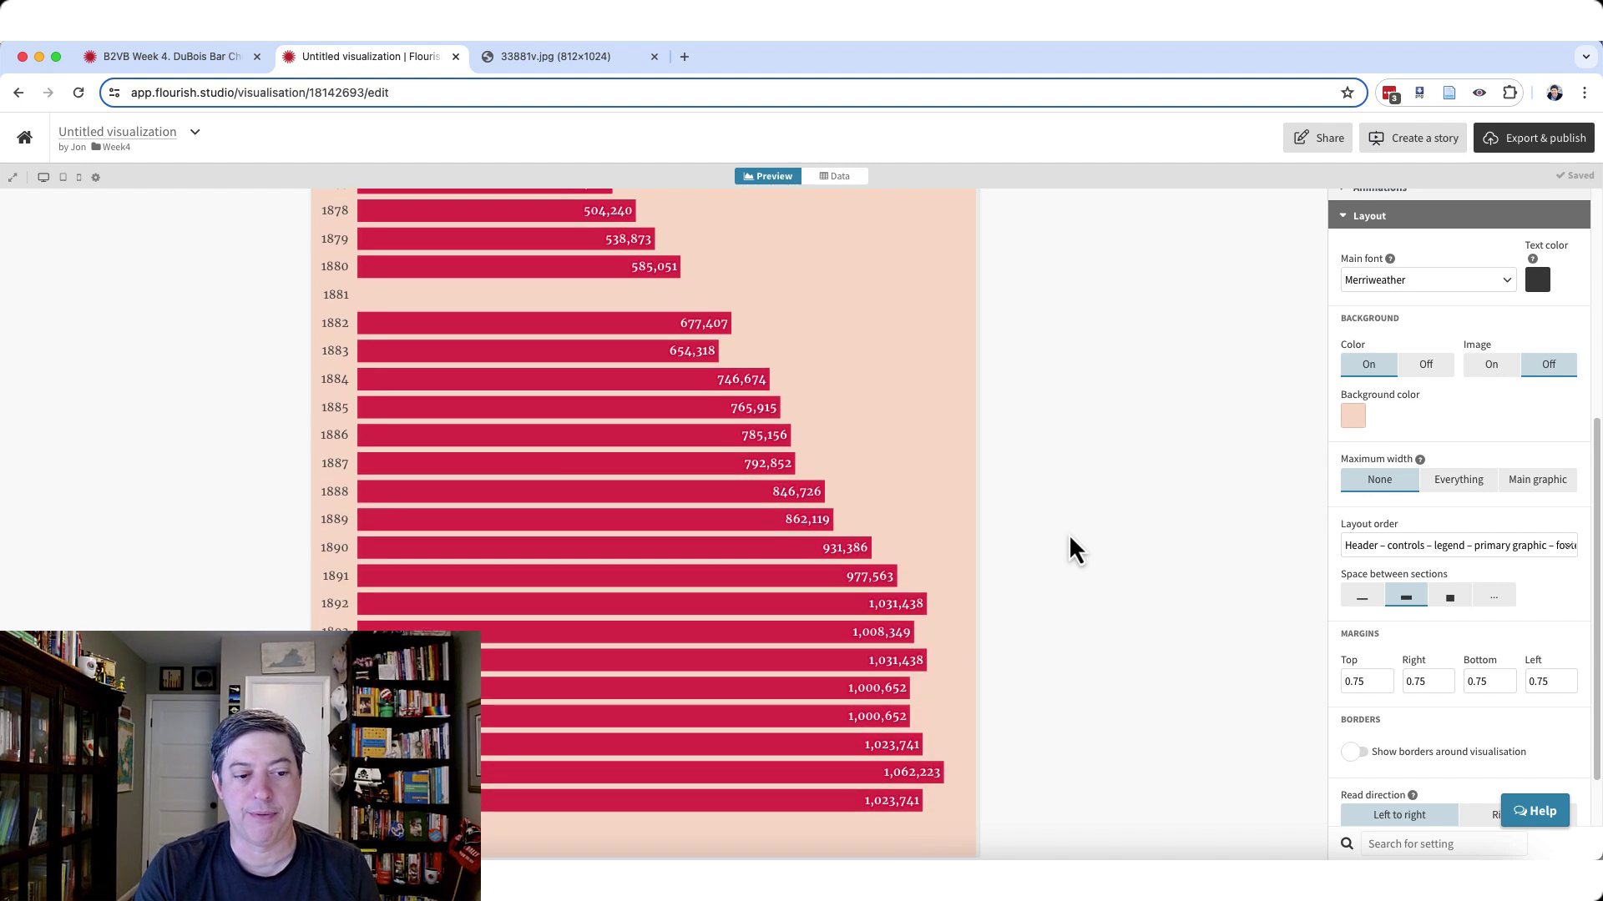
scroll(1074, 551, "up", 4)
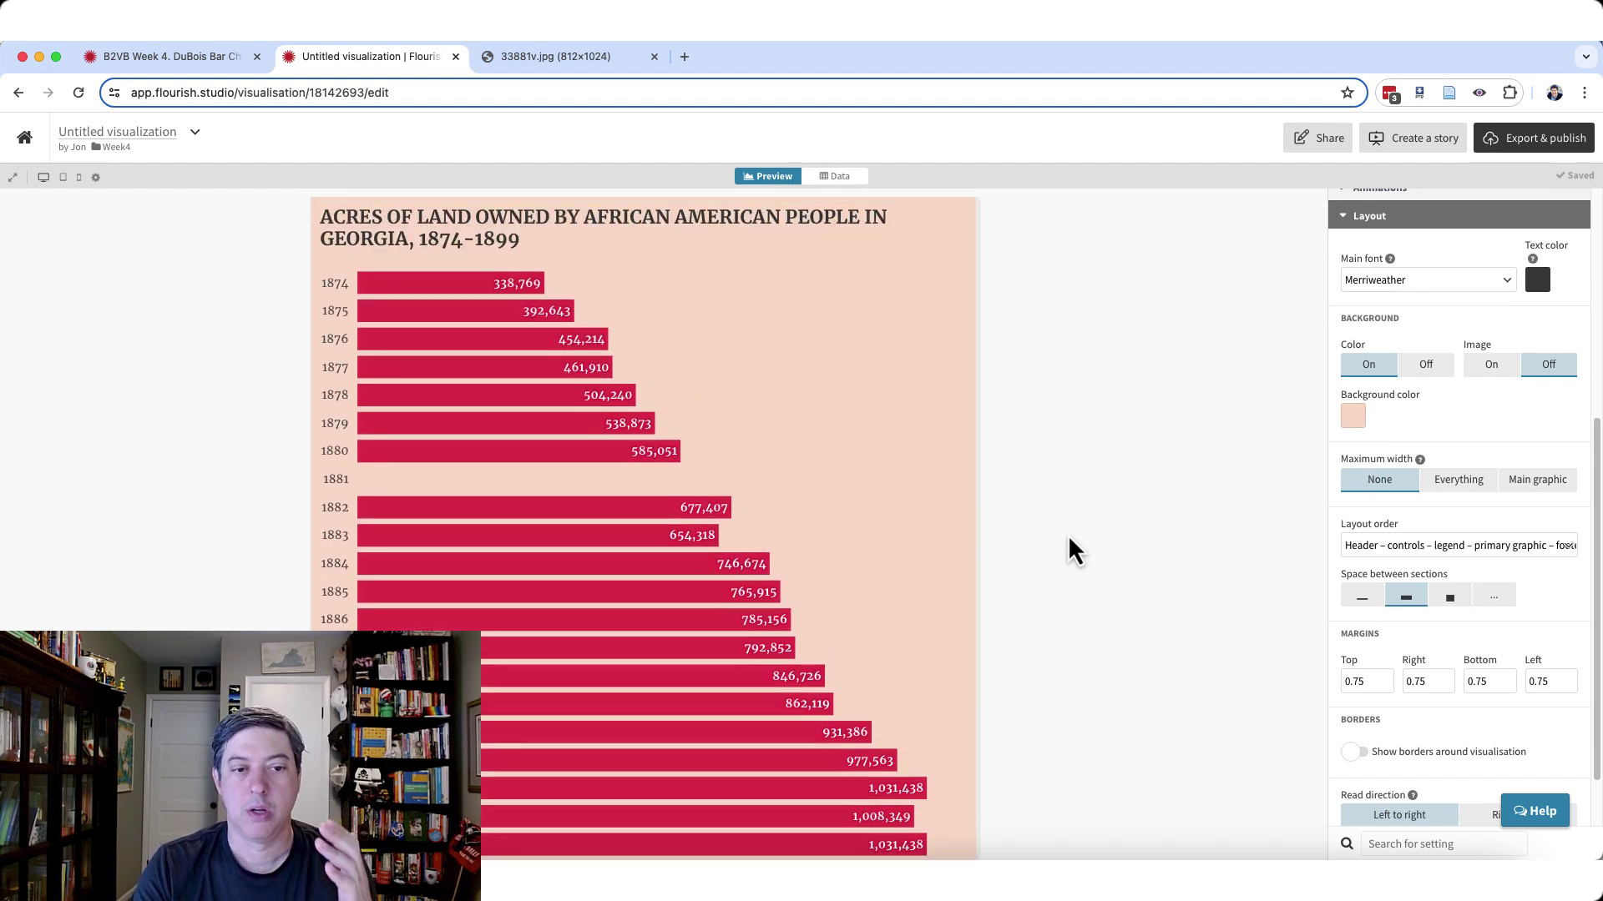
mouse_move(561, 327)
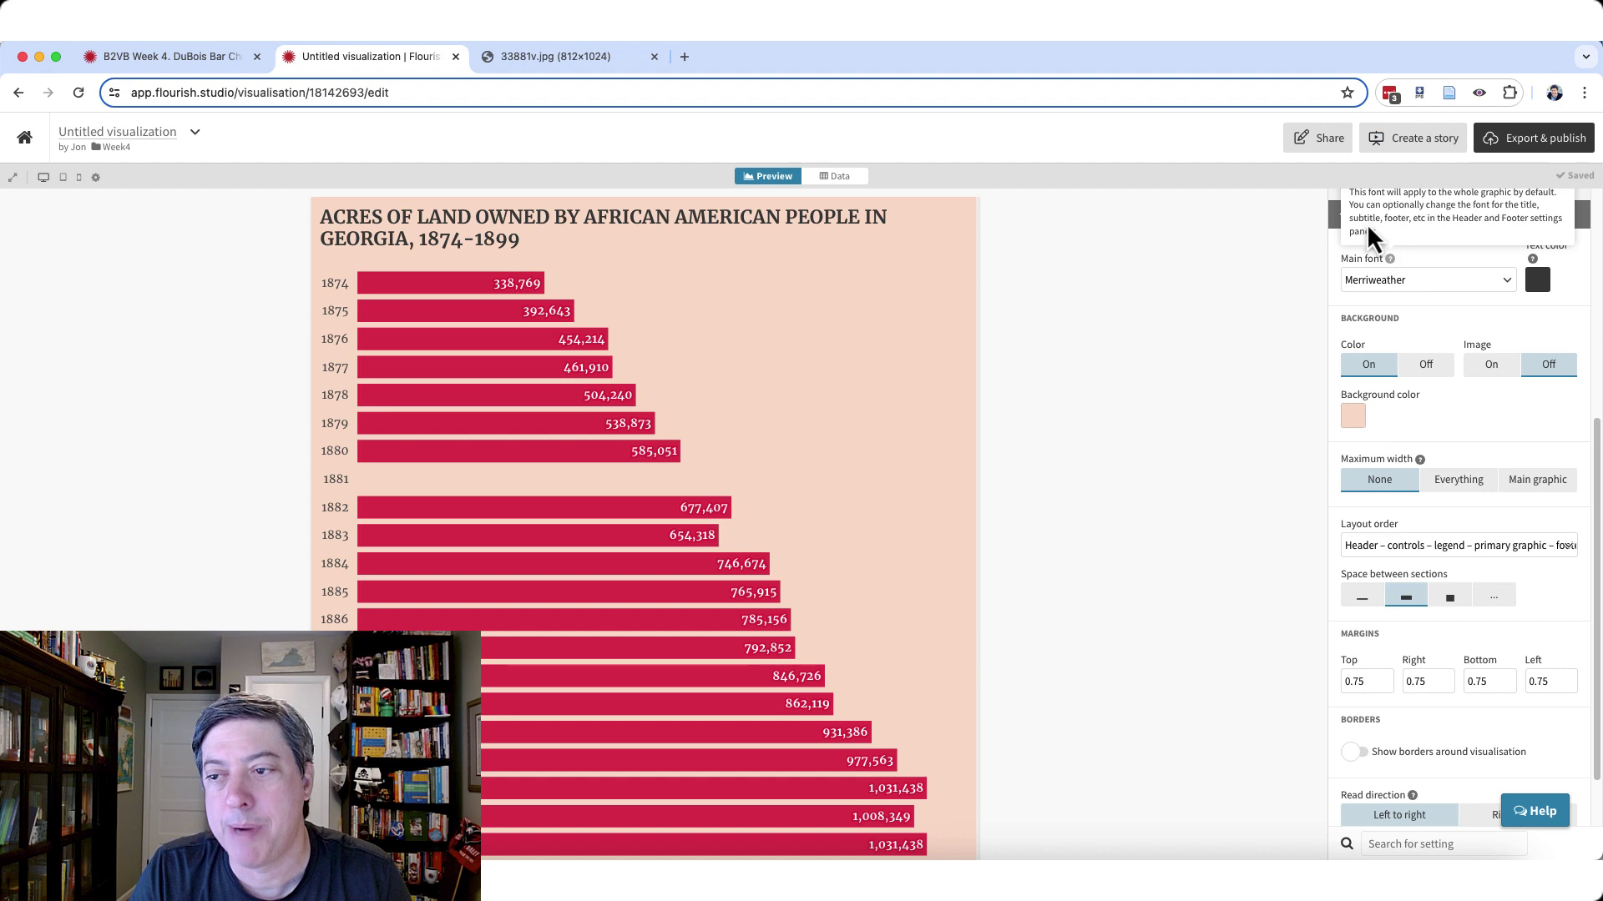
Preview hover popups on the bars, then set Popups back to None.
left_click(1341, 217)
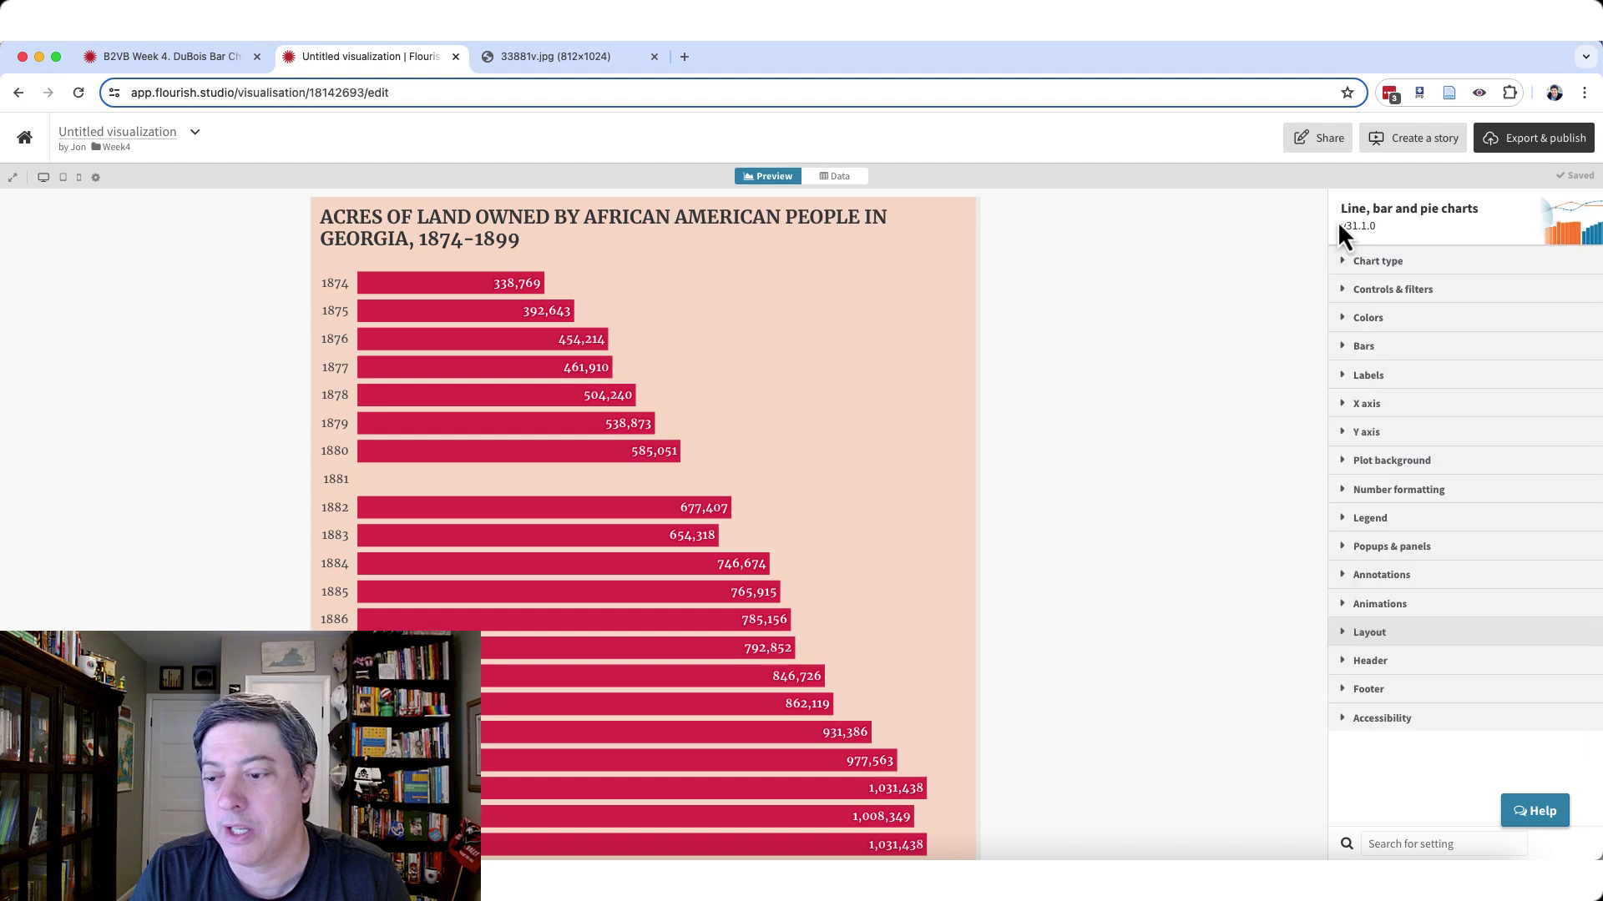
left_click(1391, 547)
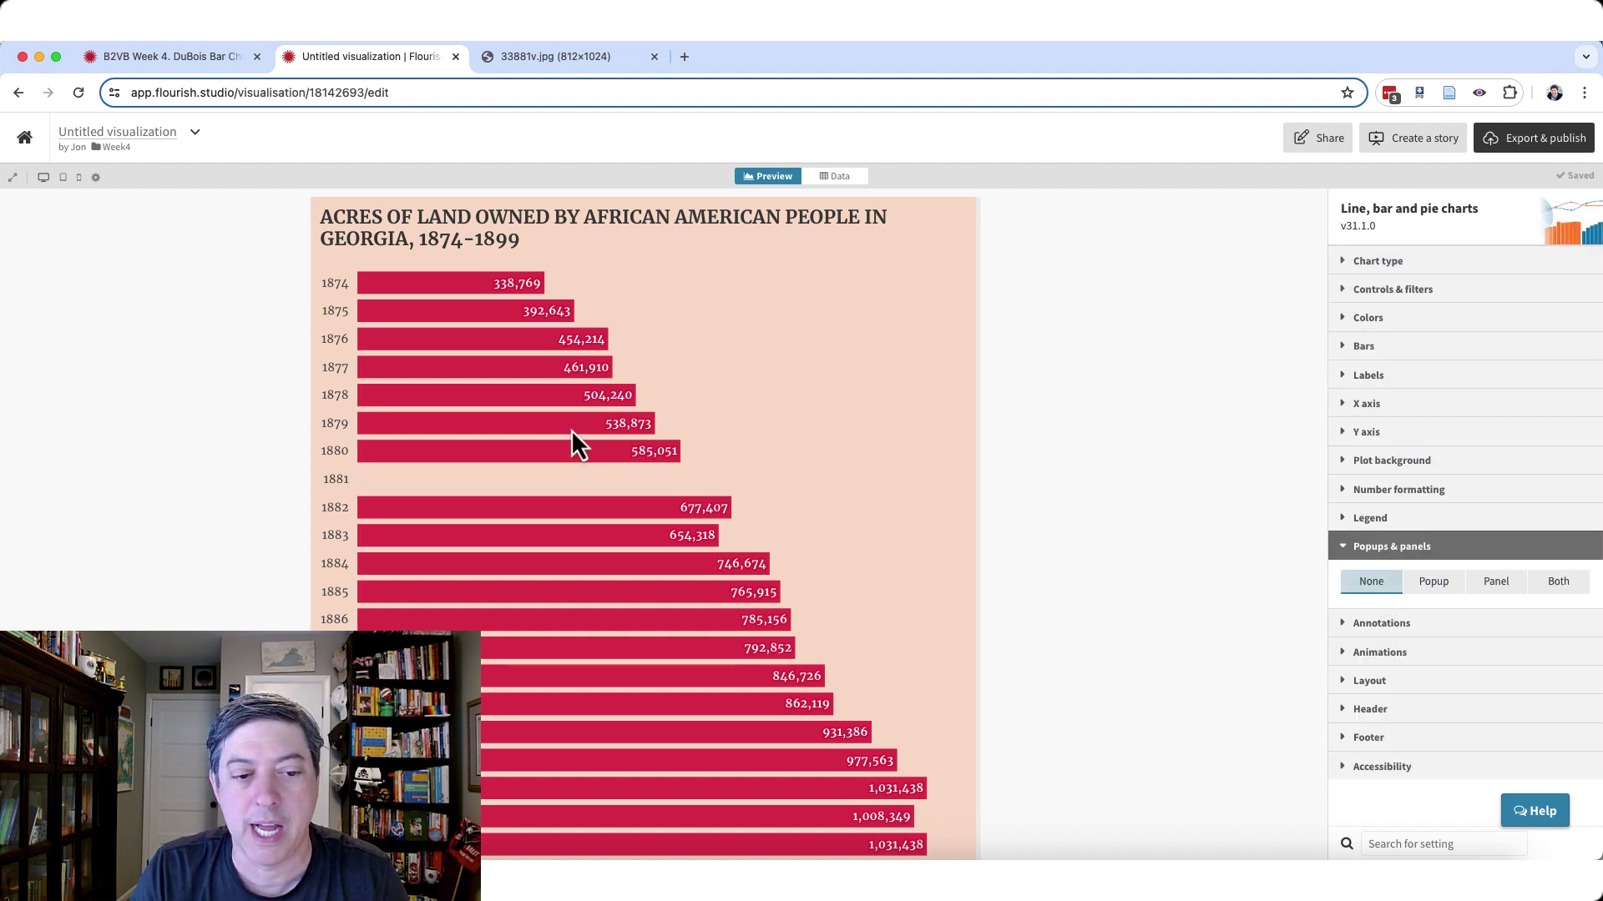
left_click(1437, 584)
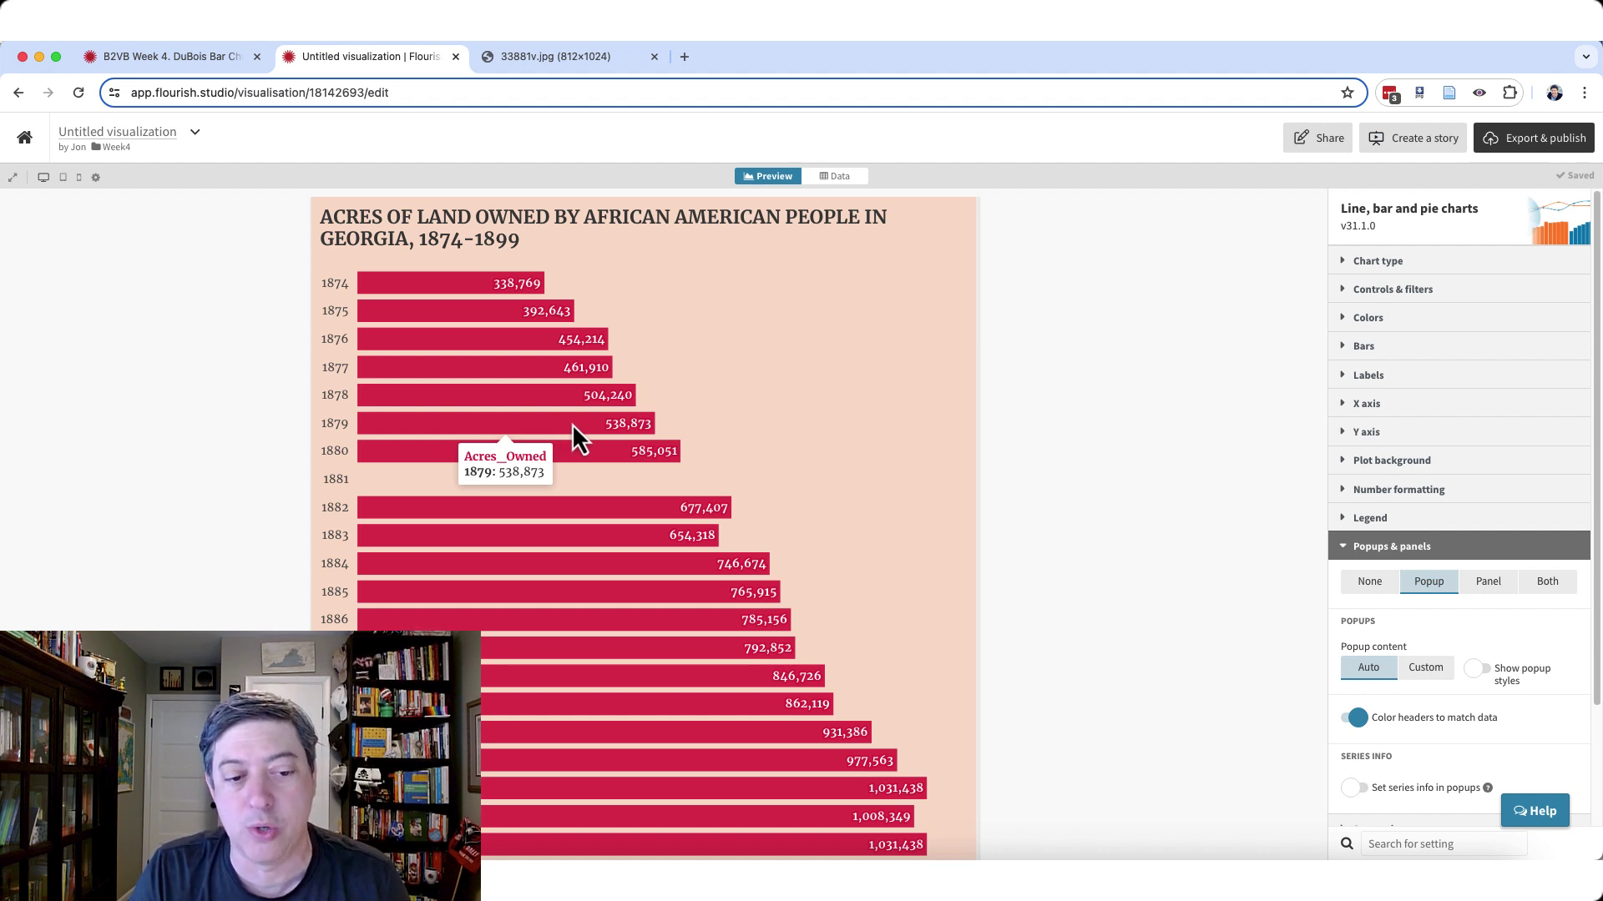
left_click(1365, 582)
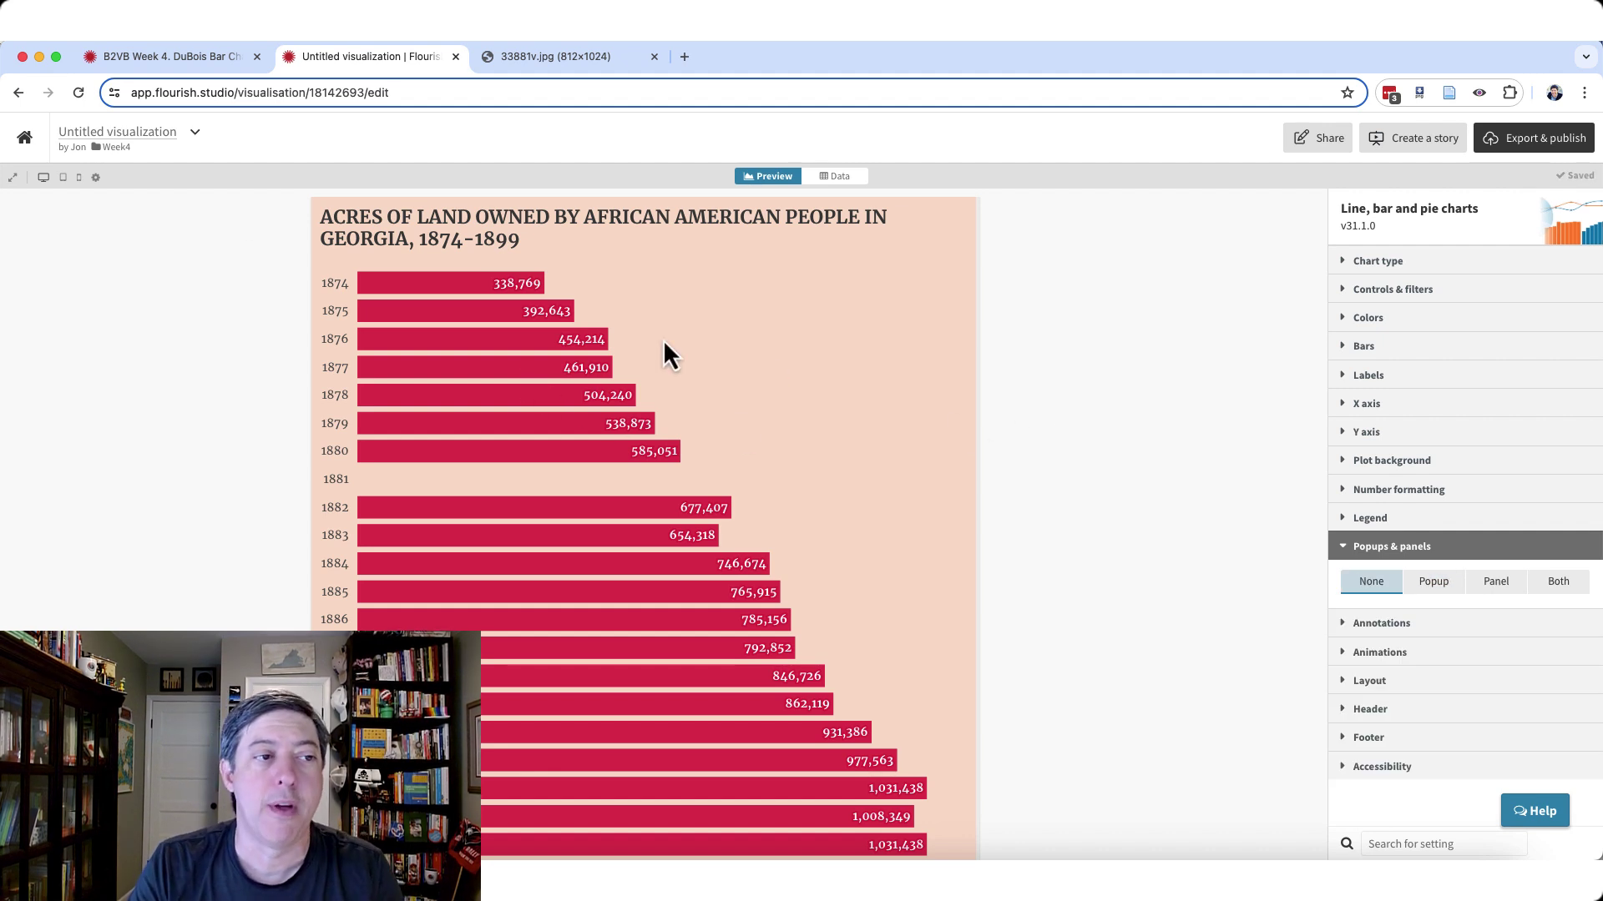
Rename 'Untitled visualization' to DuBoisBarChart.
left_click(164, 132)
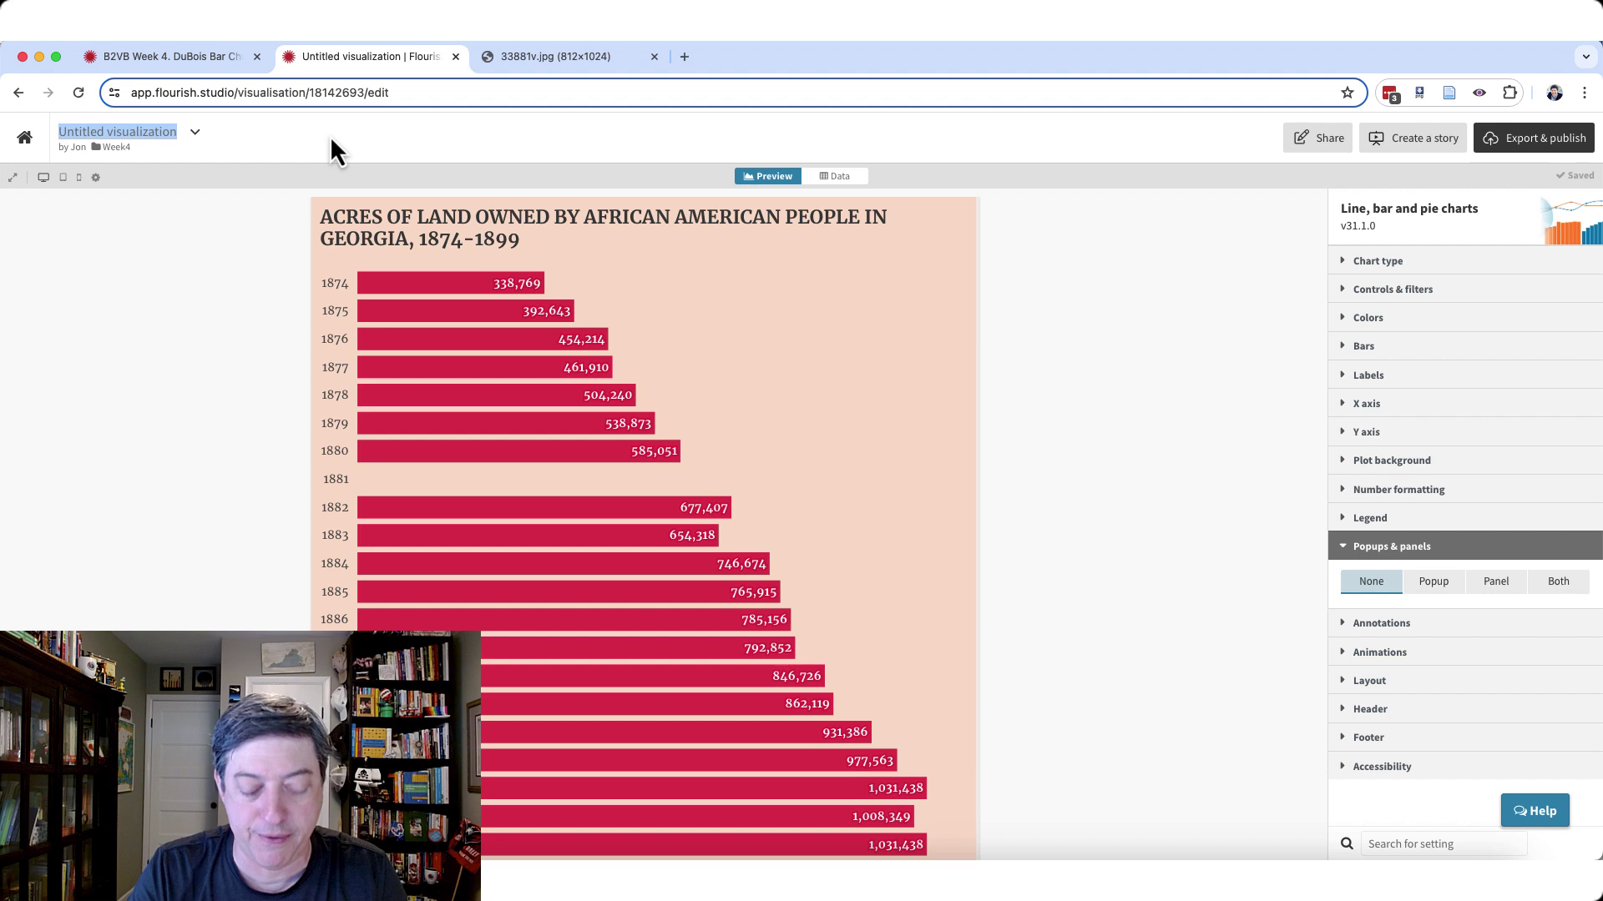
type("D")
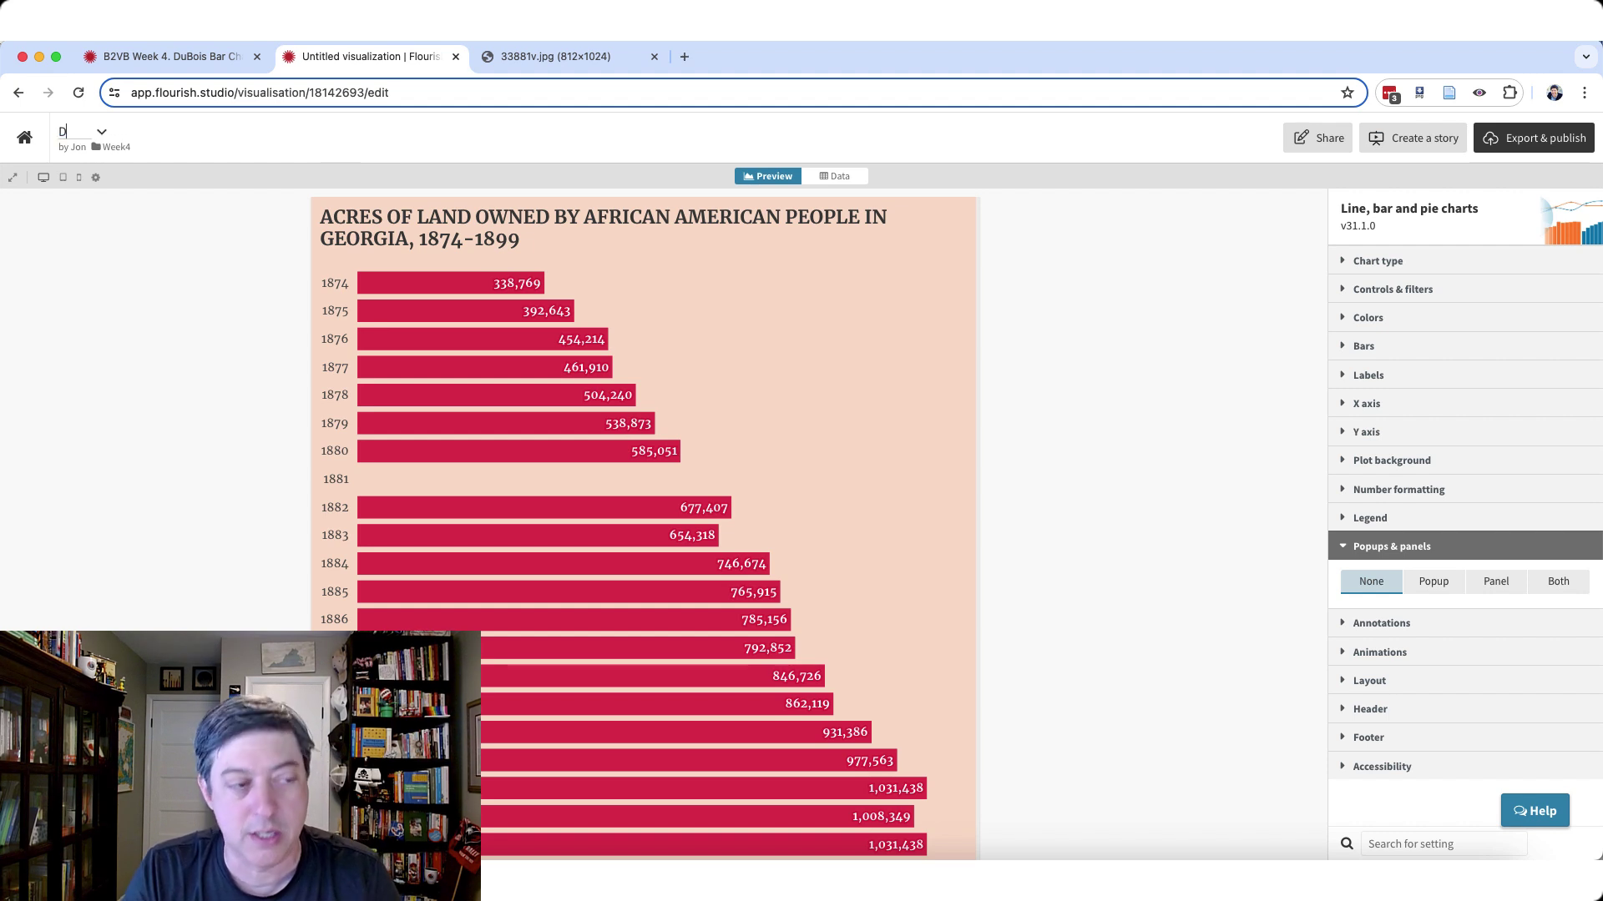
type("uBoisBarChart")
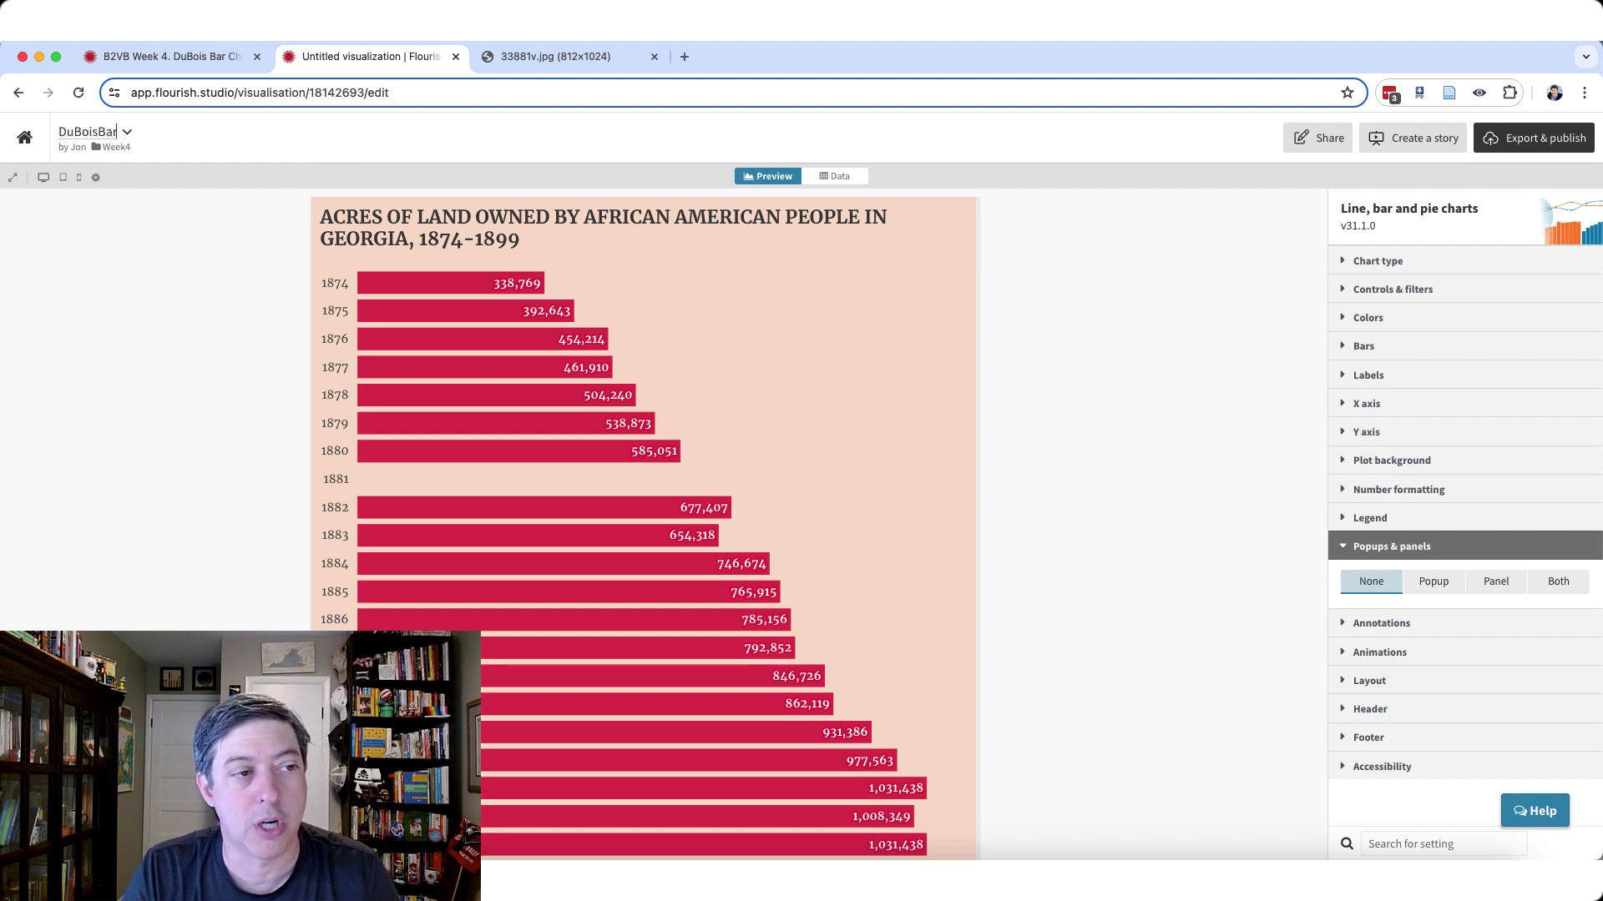
key("Return")
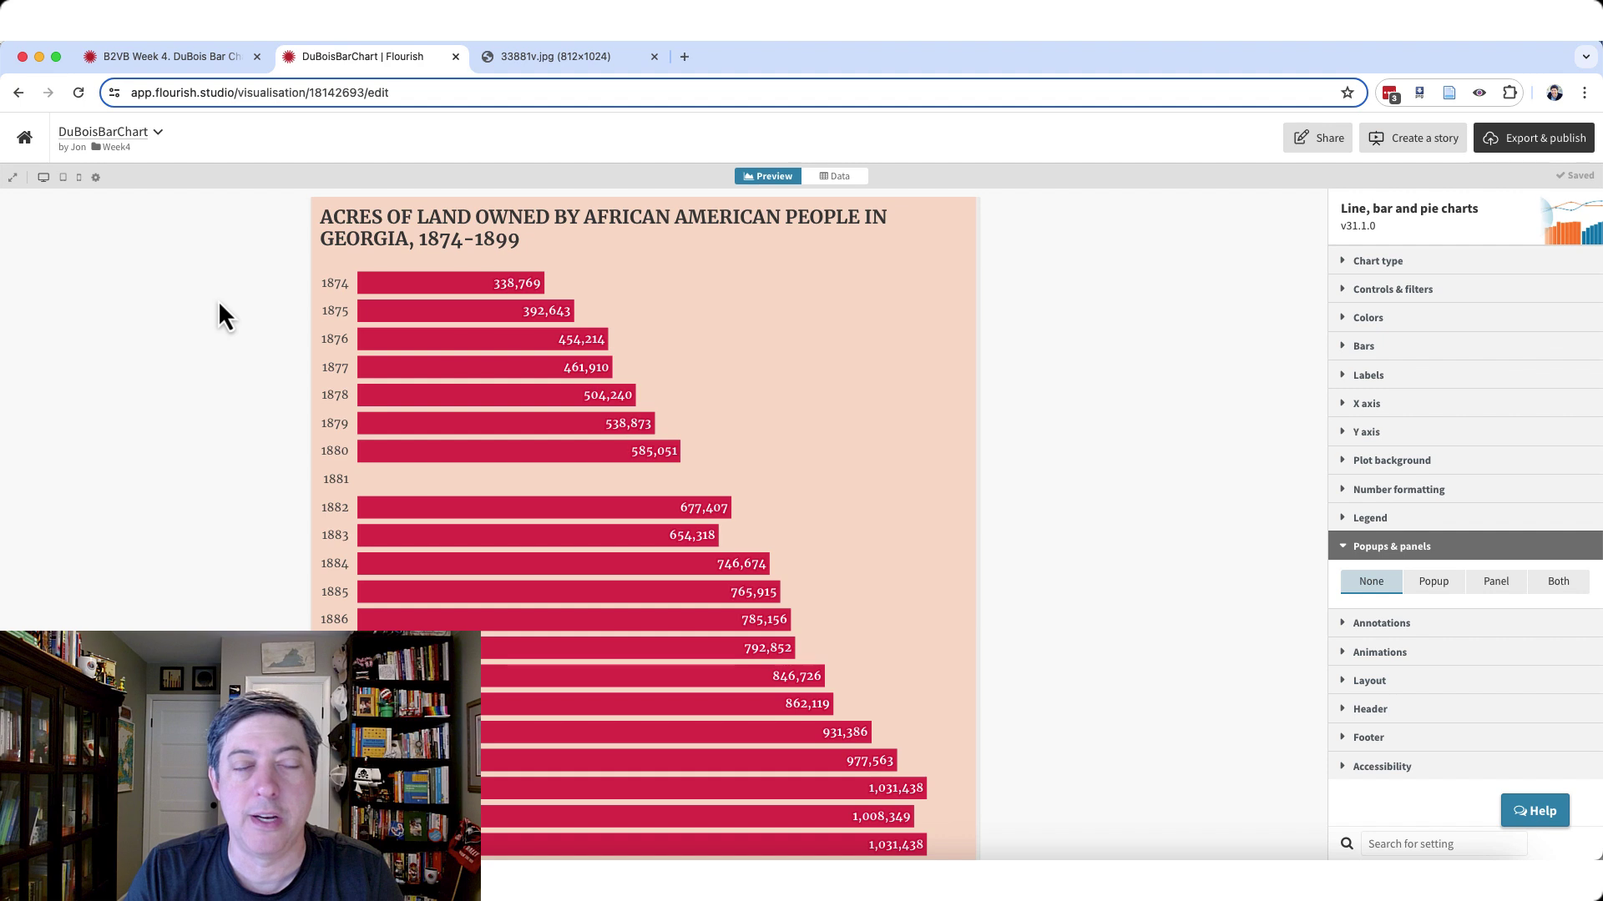